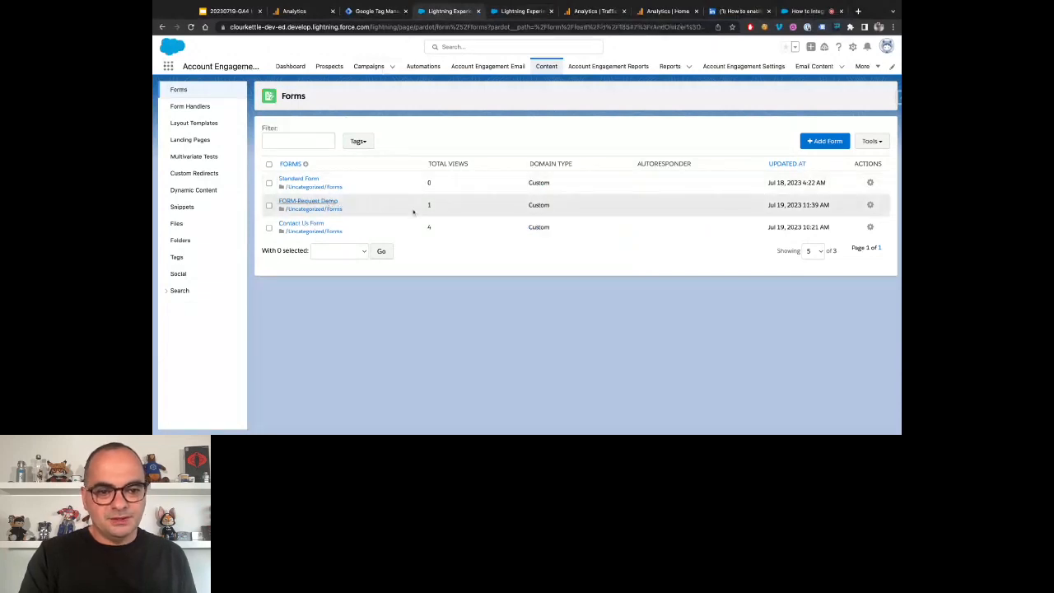
Open the FORM-Request Demo form for editing and show the Thank You Code in its Completion Actions
left_click(413, 212)
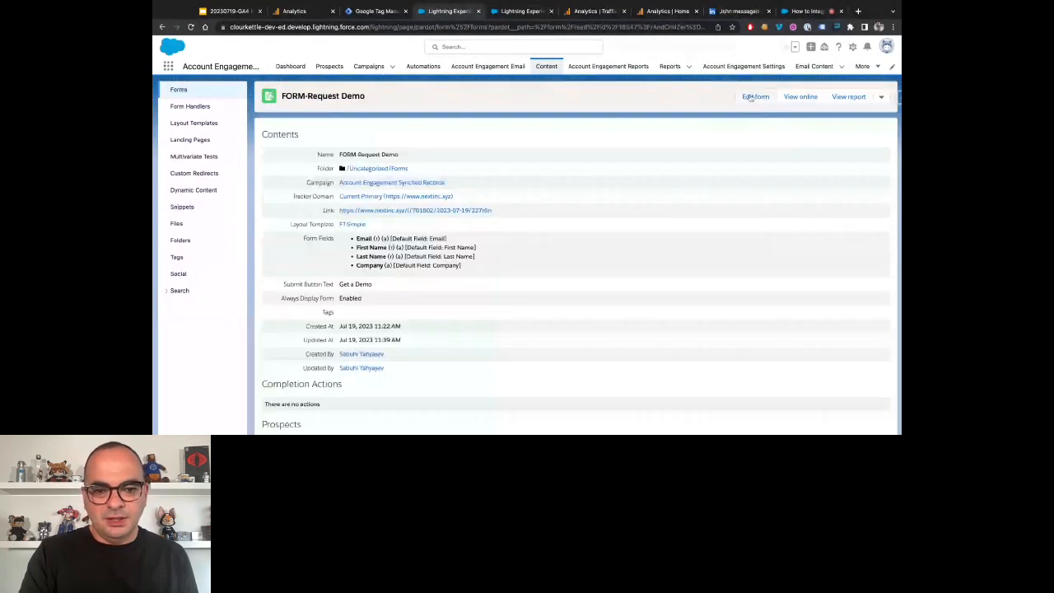
left_click(753, 96)
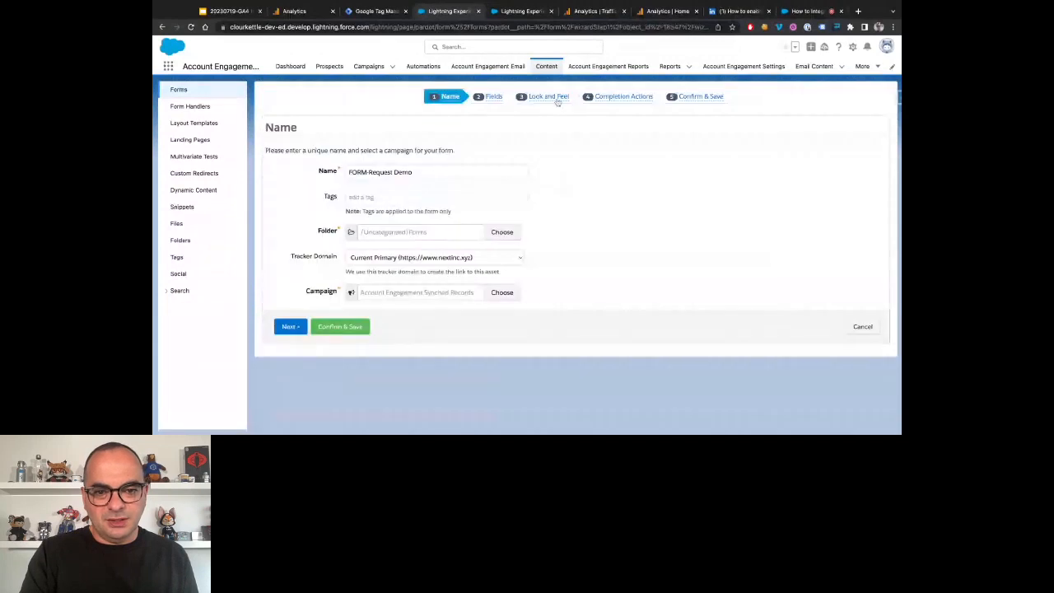
left_click(605, 98)
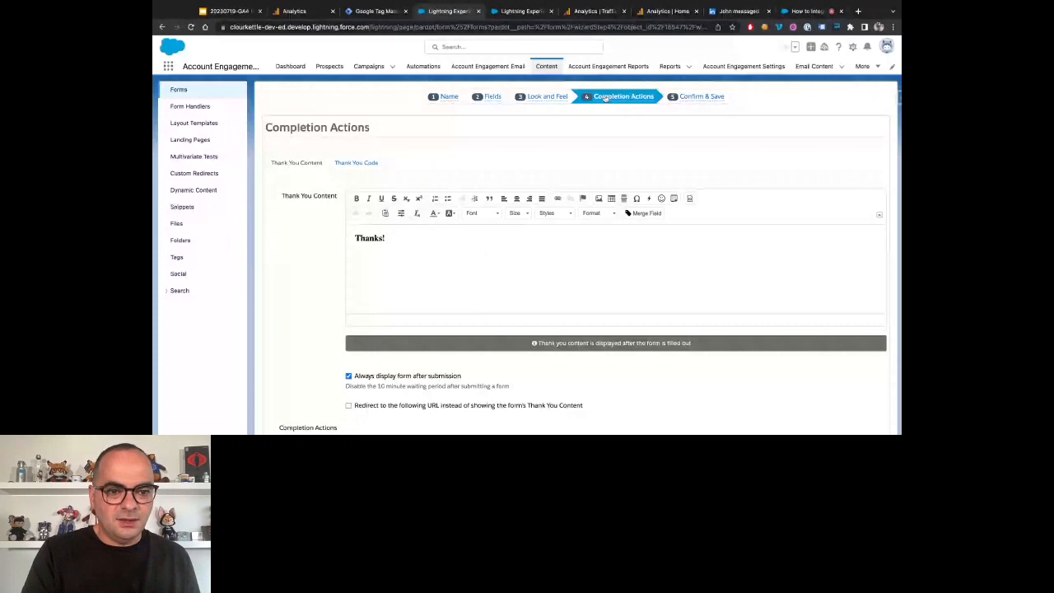
left_click(372, 164)
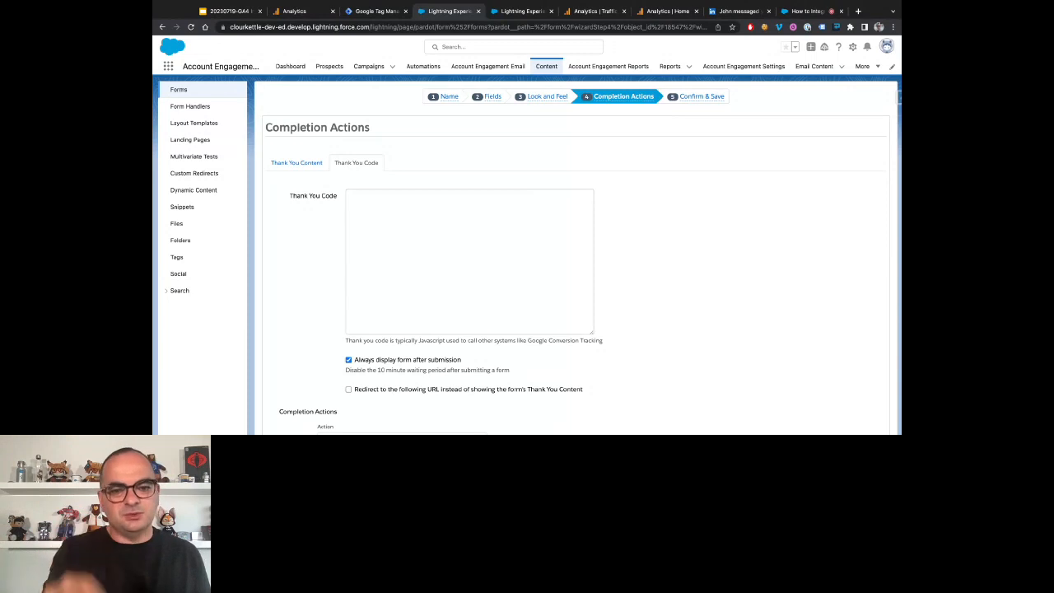
Copy the form_submit event trigger script from the LinkedIn article's section on adding an event trigger to Account Engagement forms
left_click(736, 11)
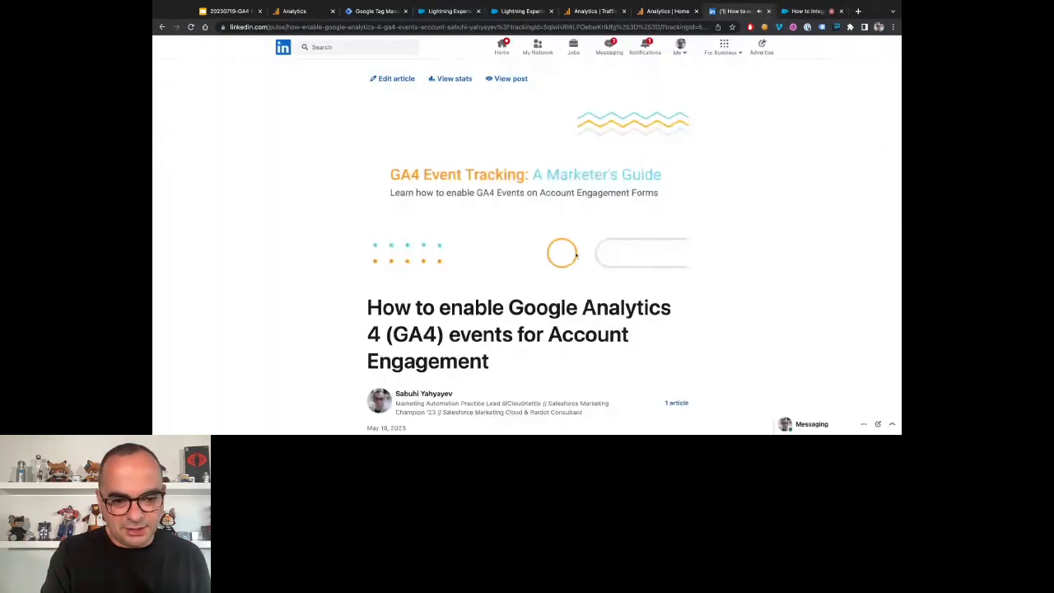
scroll(576, 256, "down", 2)
scroll(576, 256, "down", 3)
scroll(575, 256, "up", 3)
scroll(576, 256, "down", 2)
scroll(527, 247, "down", 3)
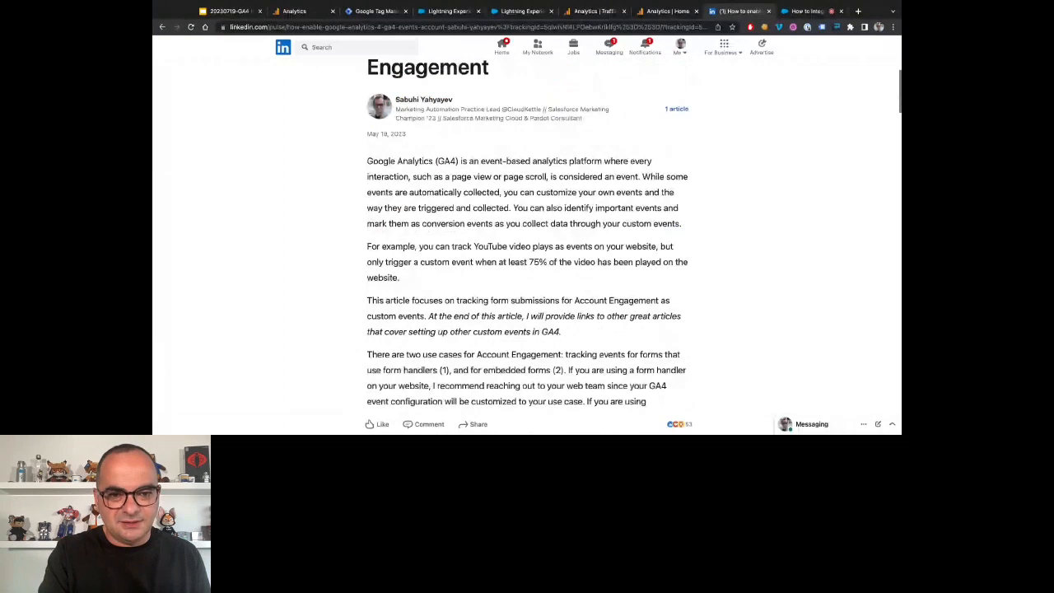
scroll(527, 247, "down", 10)
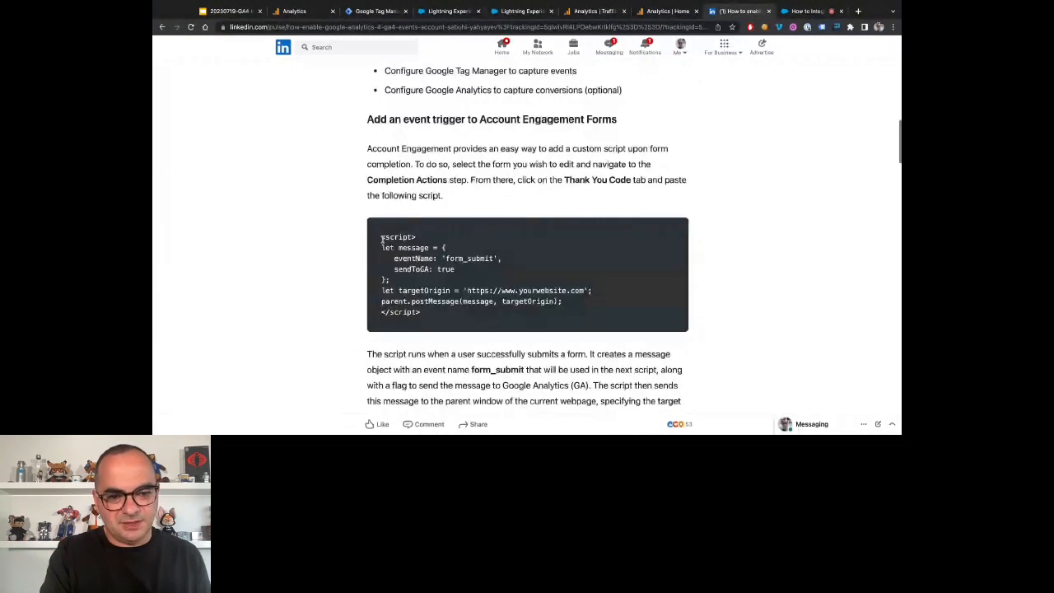
left_click_drag(415, 259, 424, 313)
key("ctrl+c")
Paste the copied script into the Thank You Code of the FORM-Request Demo form in Salesforce
left_click(510, 14)
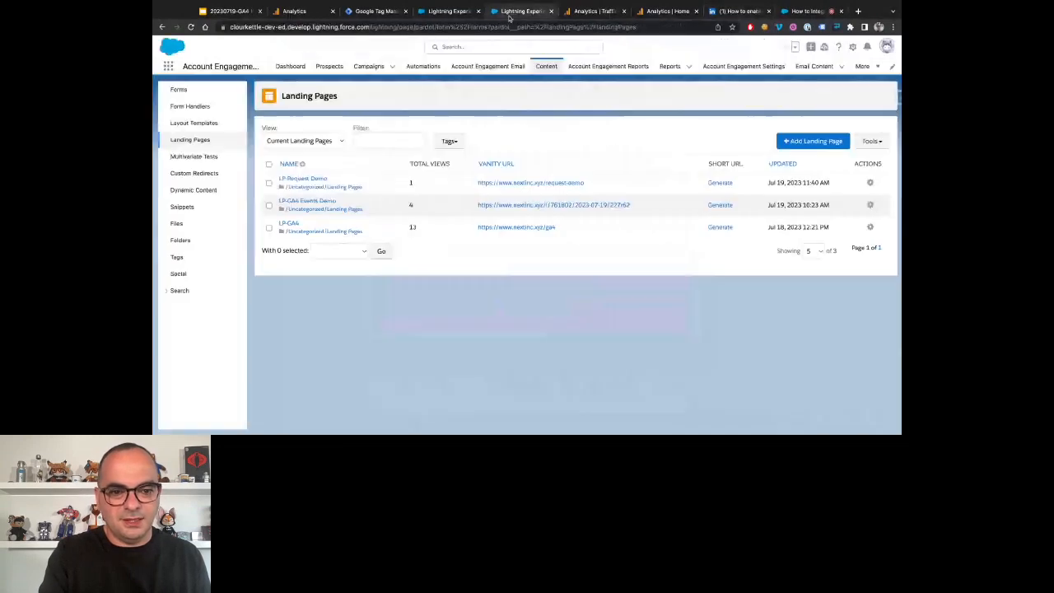
left_click(444, 10)
left_click(391, 277)
key("ctrl+v")
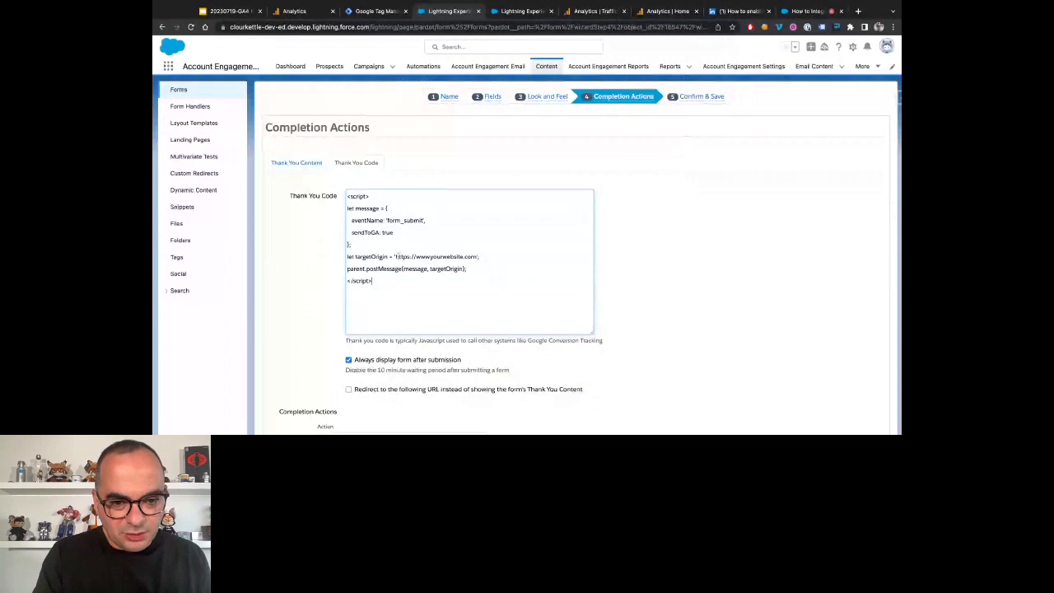
left_click_drag(396, 256, 471, 256)
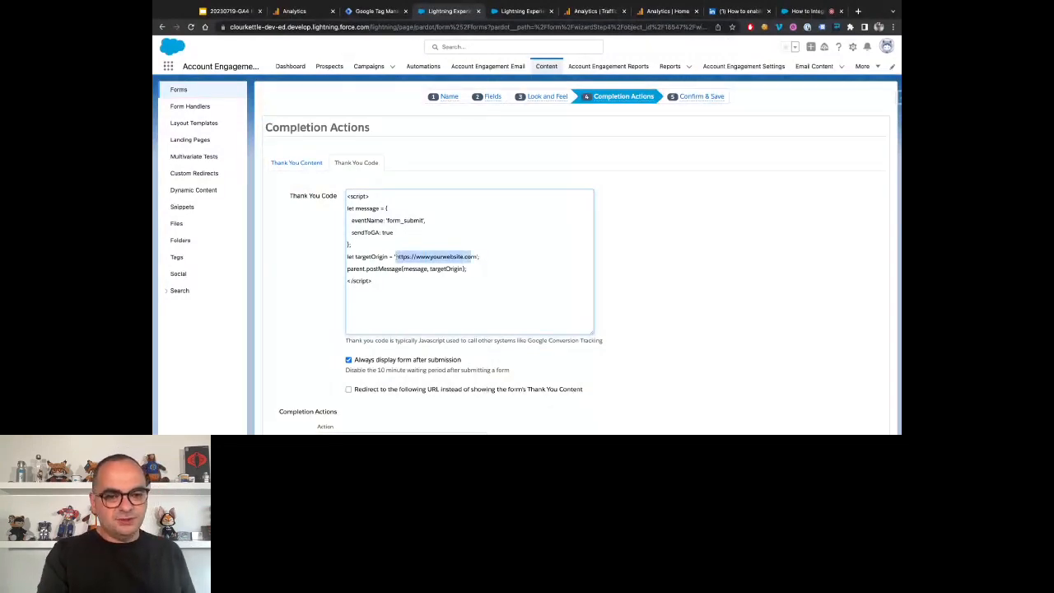
left_click_drag(471, 256, 478, 257)
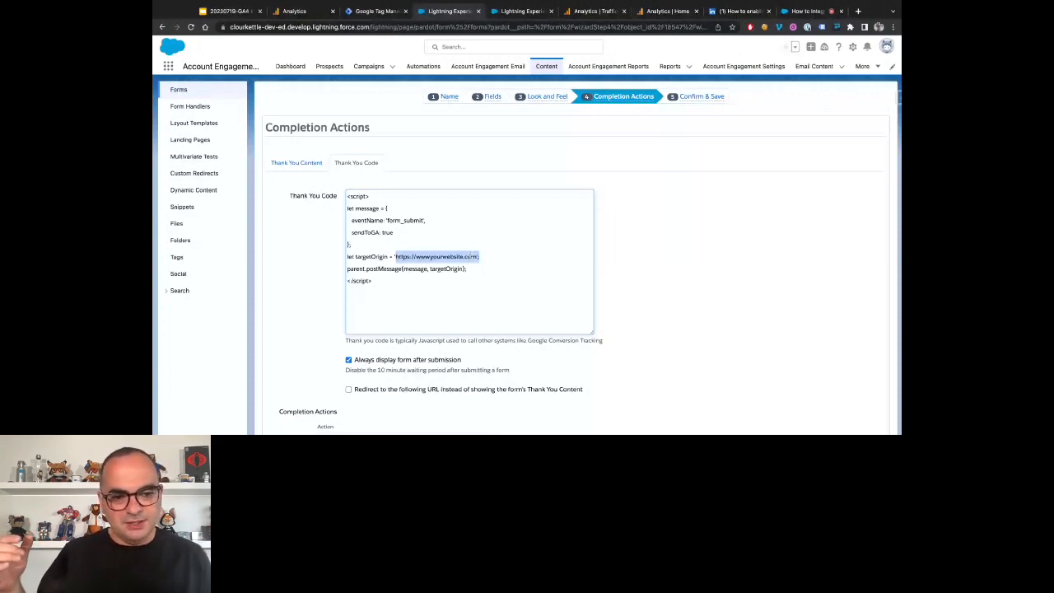
type("https://www.nex.com';")
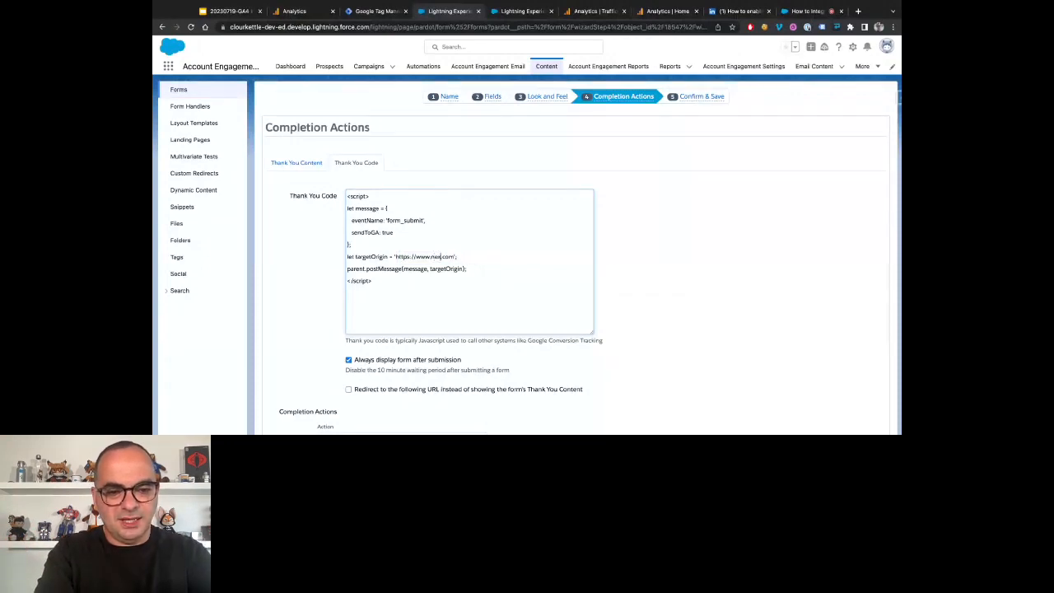
type("ting")
key("BackSpace")
key("BackSpace")
key("BackSpace")
type("xyz")
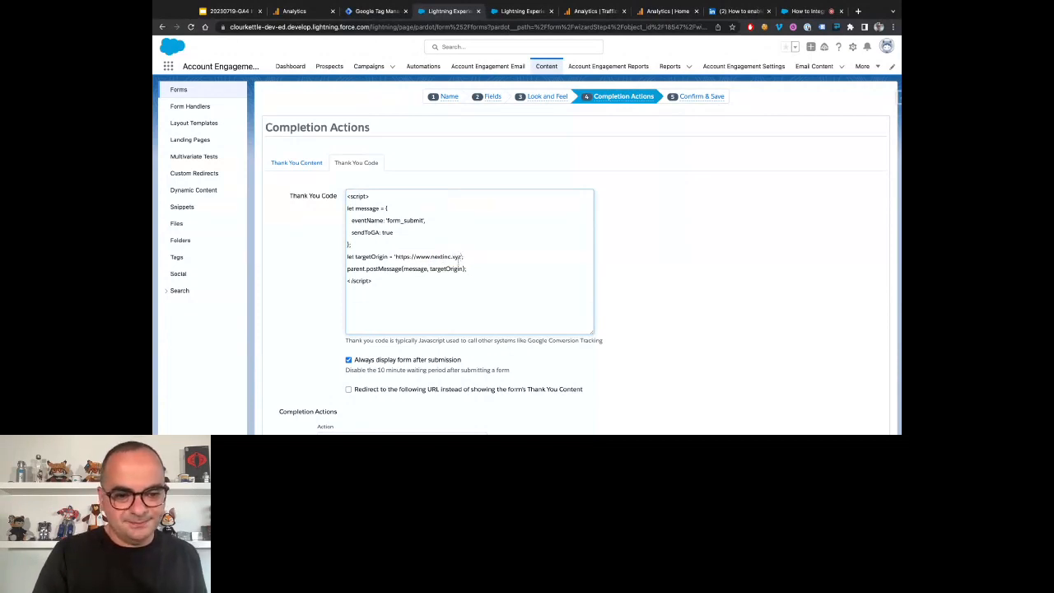
scroll(457, 262, "down", 3)
scroll(428, 312, "up", 1)
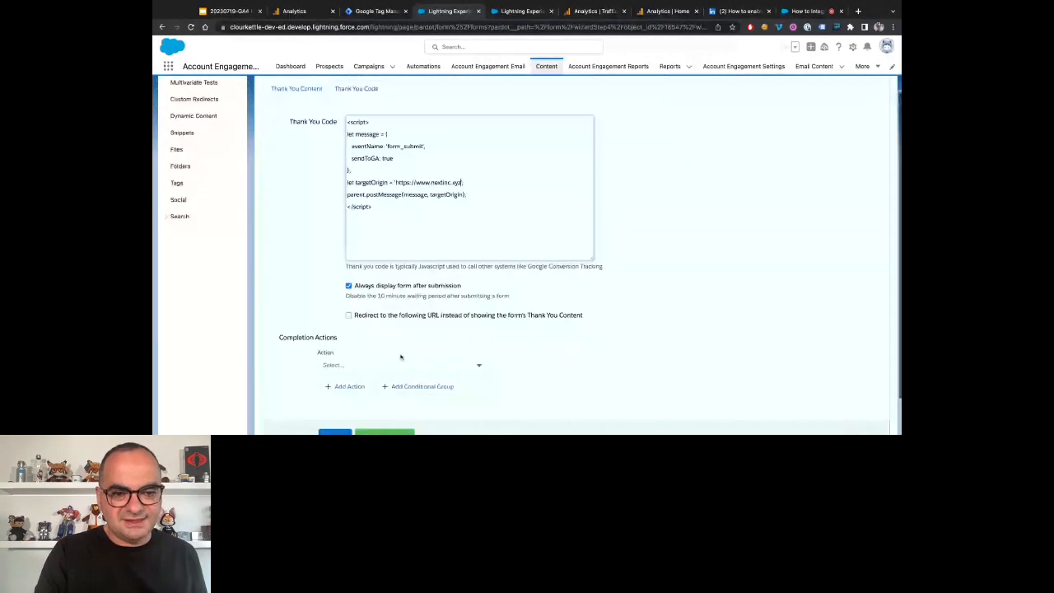
scroll(401, 357, "up", 2)
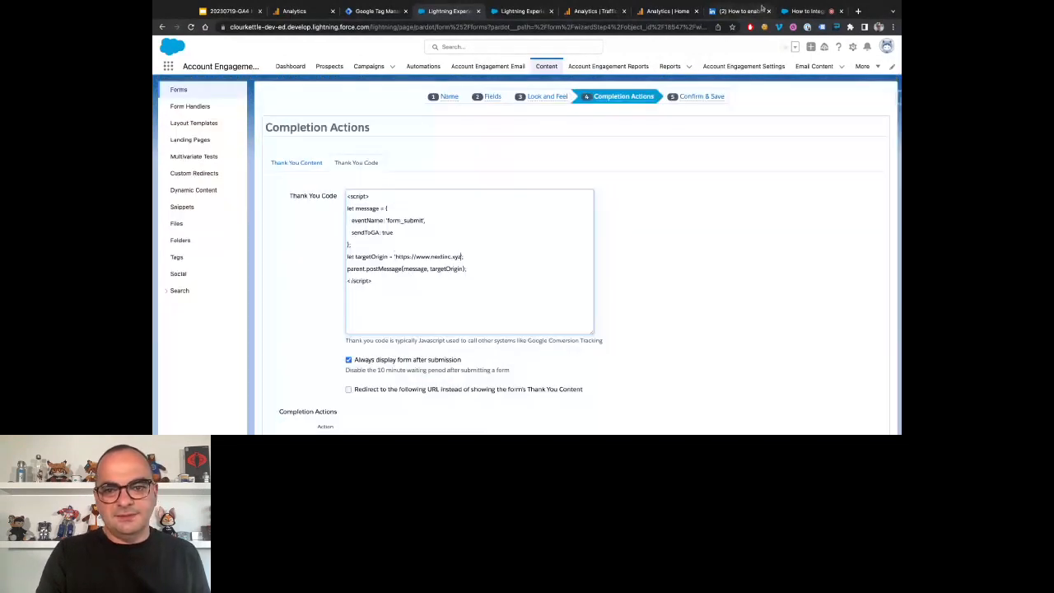
Change the script's eventName to 'form_submission'
left_click_drag(387, 220, 401, 221)
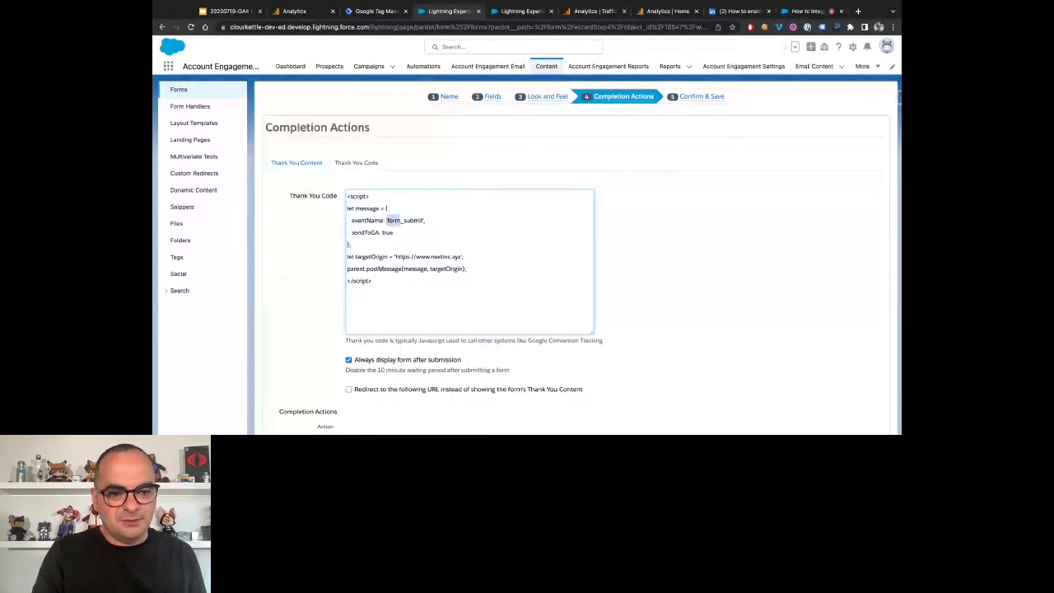
left_click(423, 221)
key("BackSpace")
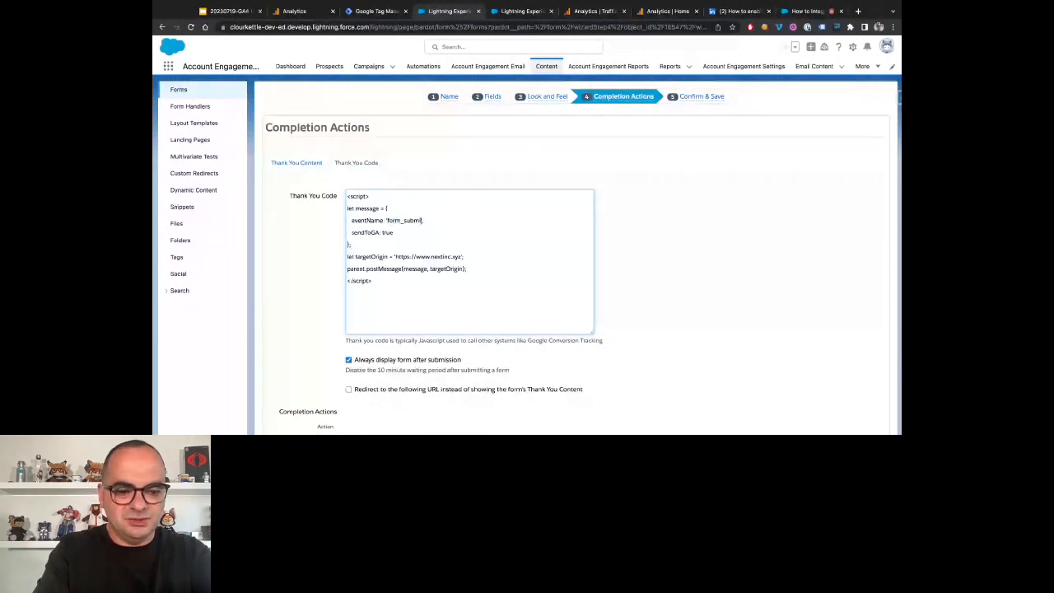
type("ssion',")
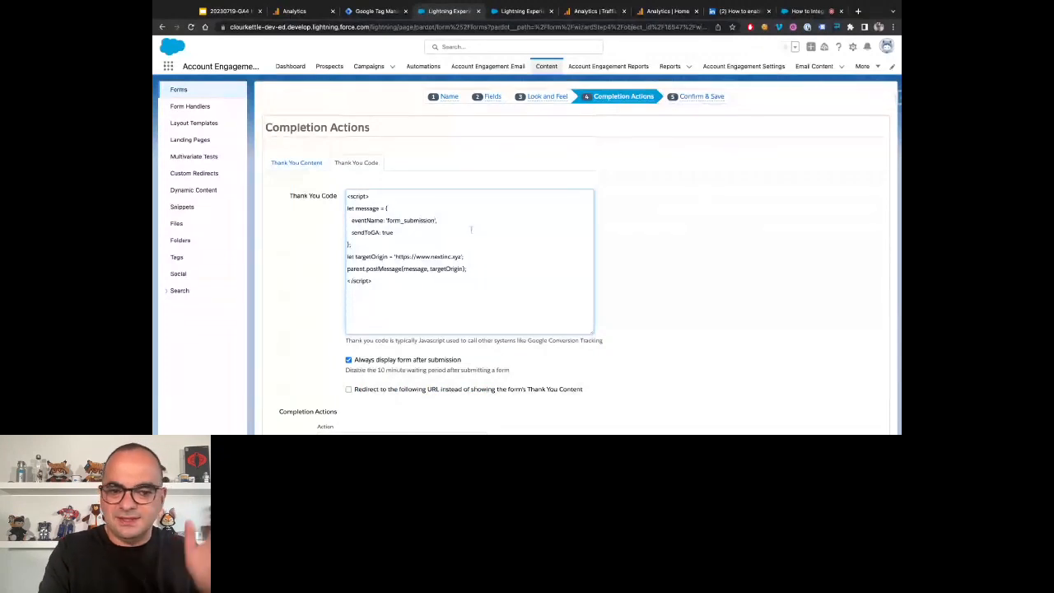
Confirm and save the form with its new Thank You Code
scroll(471, 229, "down", 1)
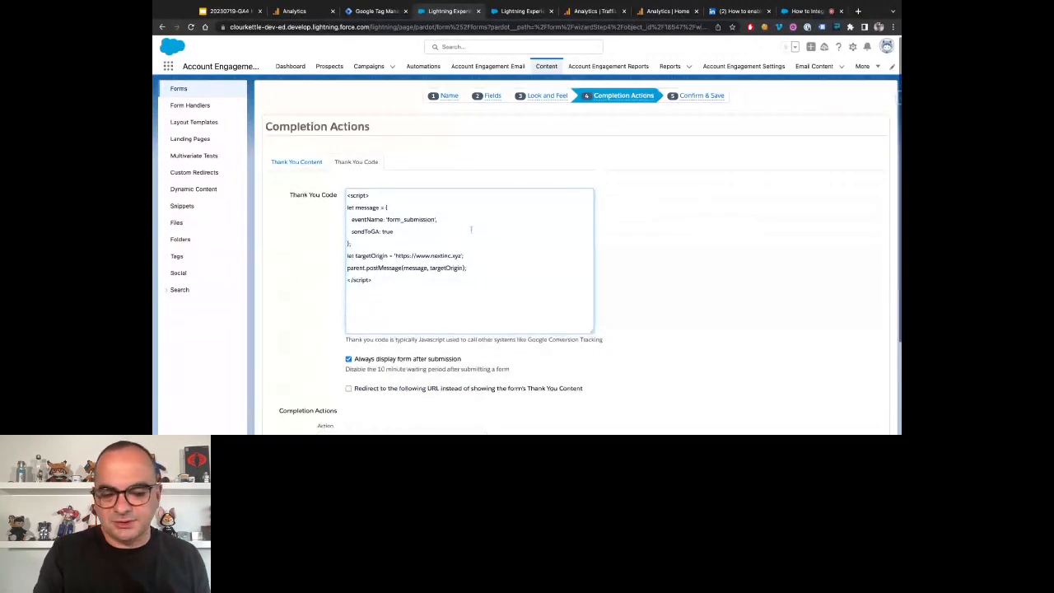
scroll(471, 230, "down", 3)
scroll(471, 230, "up", 3)
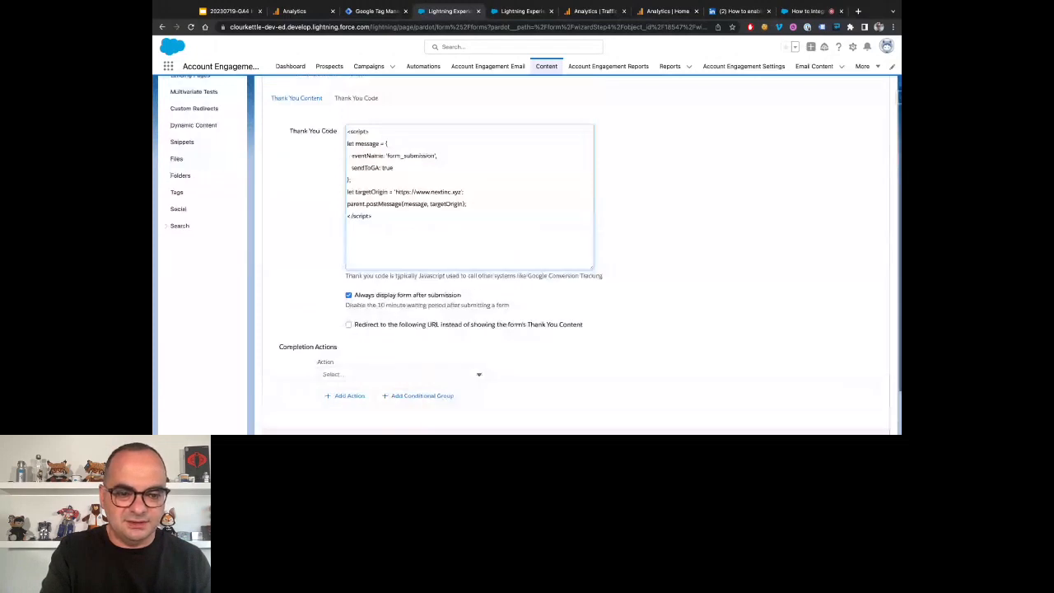
scroll(470, 229, "down", 1)
scroll(471, 230, "down", 2)
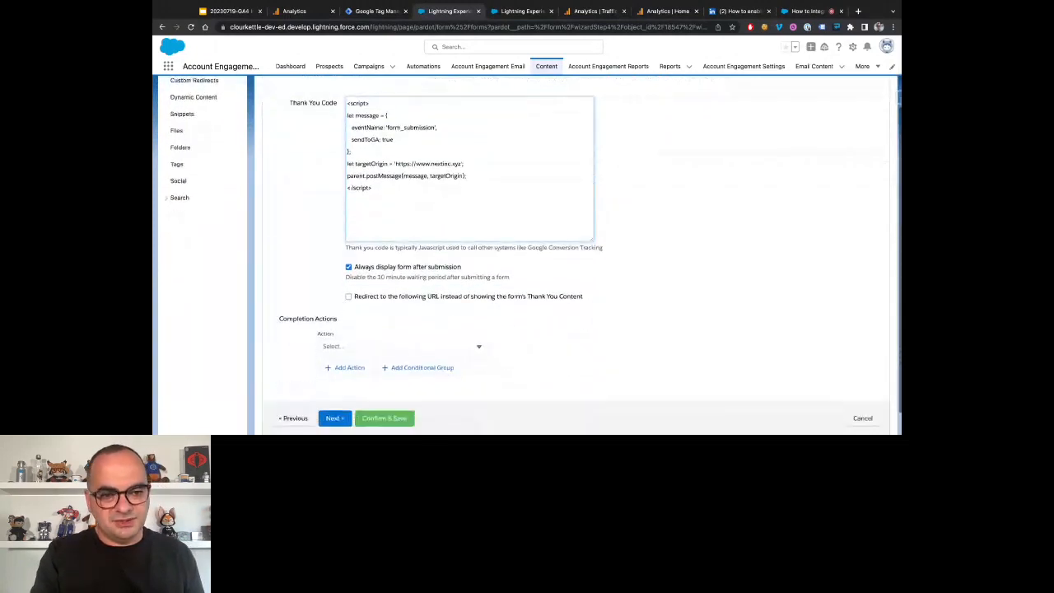
scroll(417, 240, "down", 1)
left_click(387, 395)
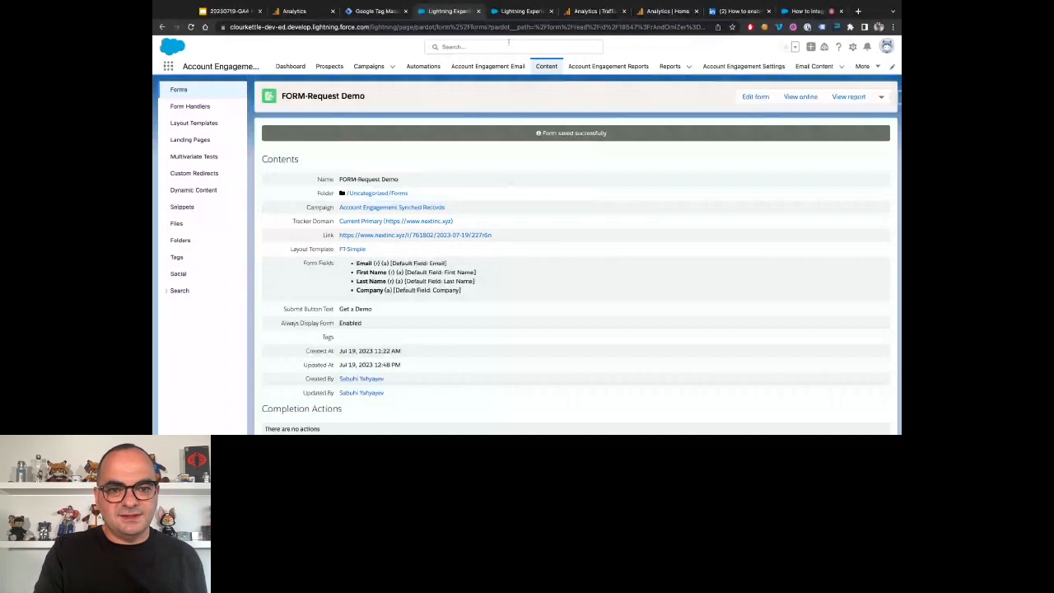
Edit the LP-Request Demo landing page's content, open the form region's HTML code and select the whole iframe snippet
left_click(517, 11)
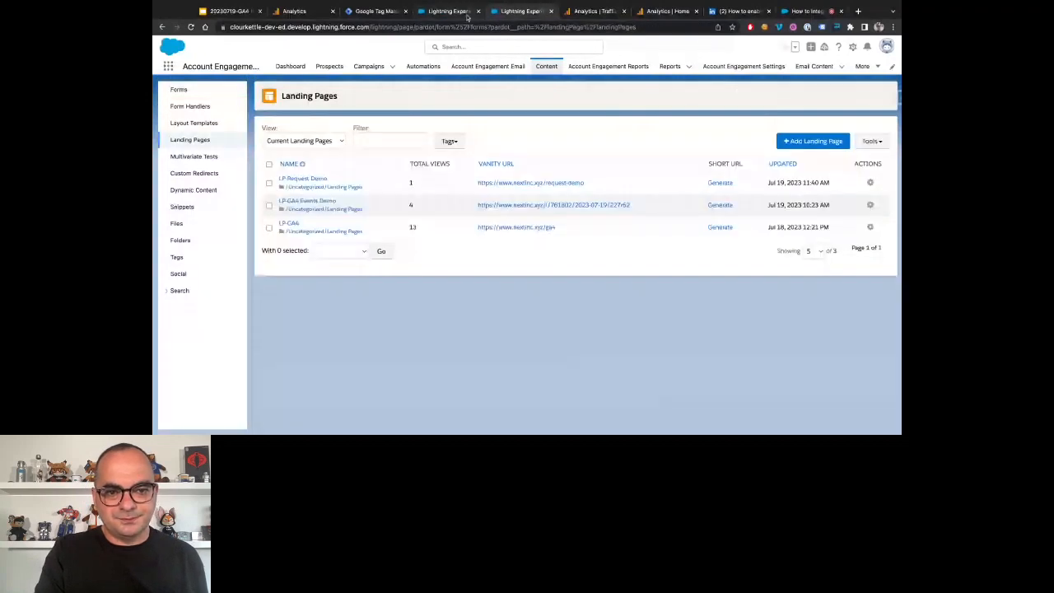
left_click(318, 179)
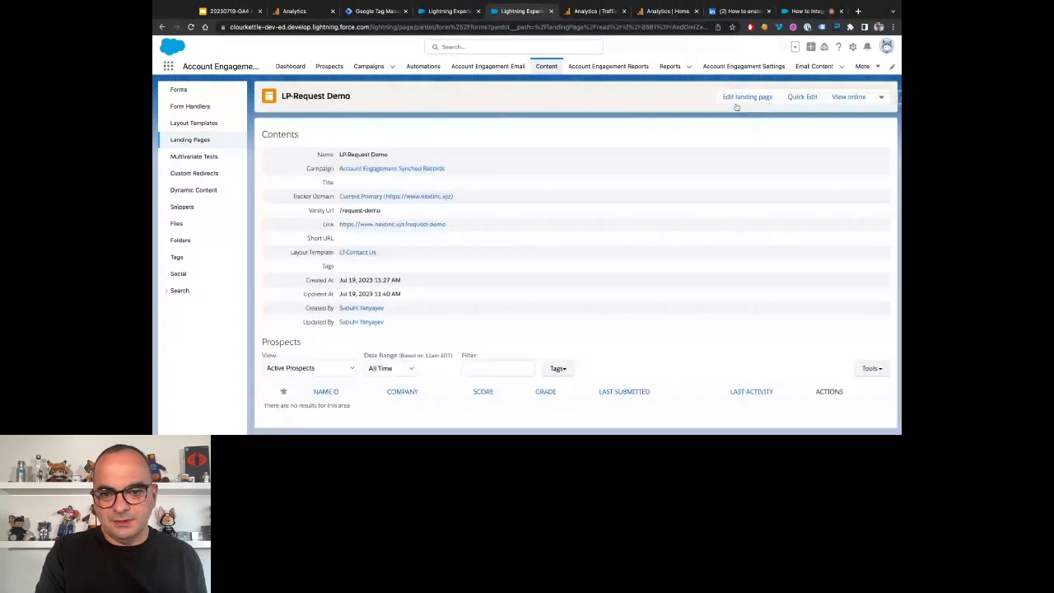
left_click(747, 102)
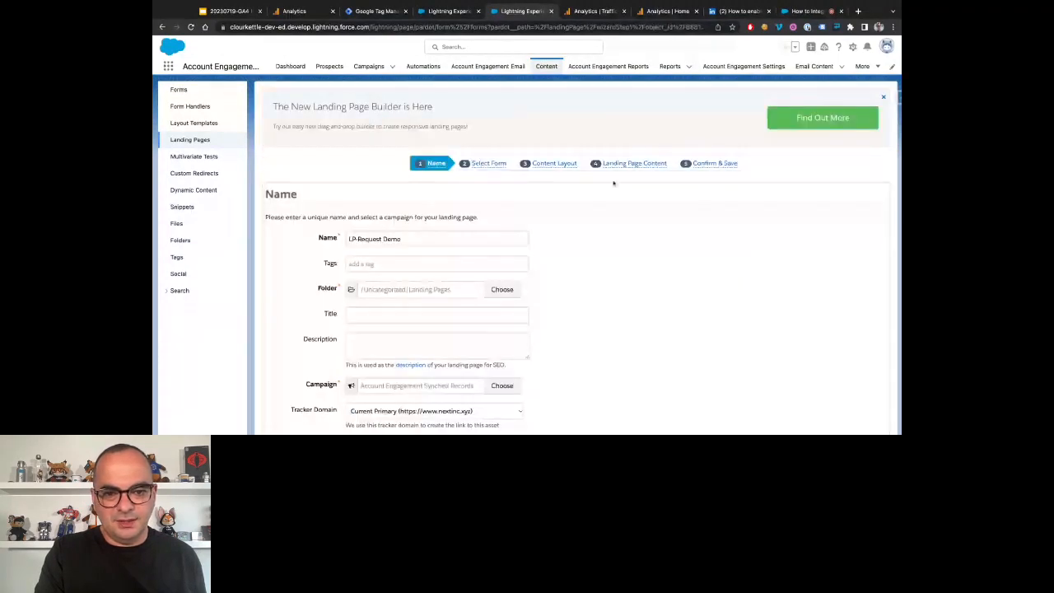
left_click(633, 163)
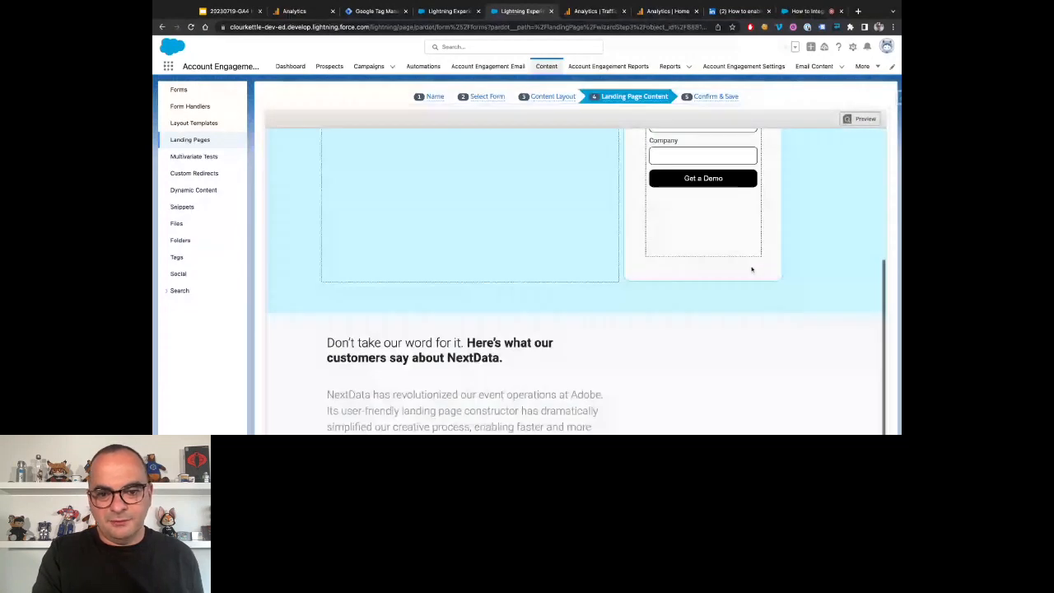
scroll(680, 217, "up", 4)
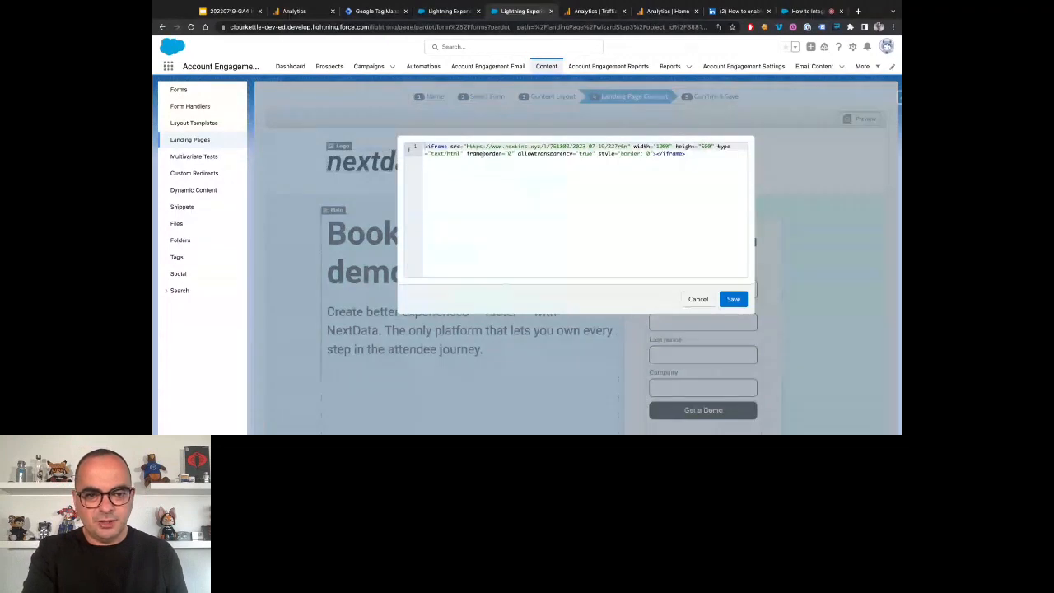
key("ctrl+a")
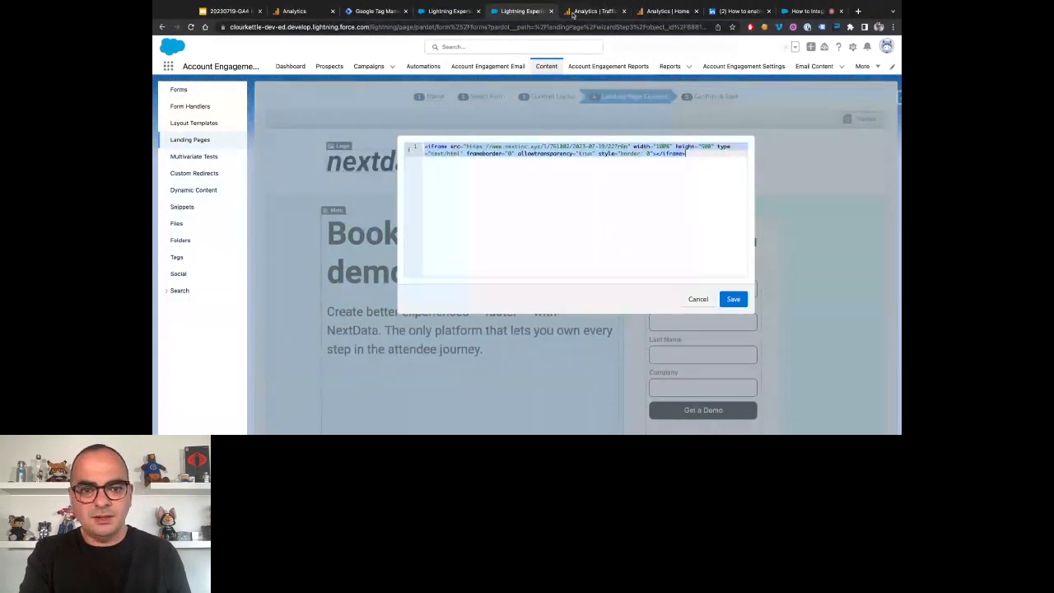
View the FORM-Request Demo form's HTML embed code and close it again
left_click(462, 11)
left_click(879, 96)
left_click(855, 120)
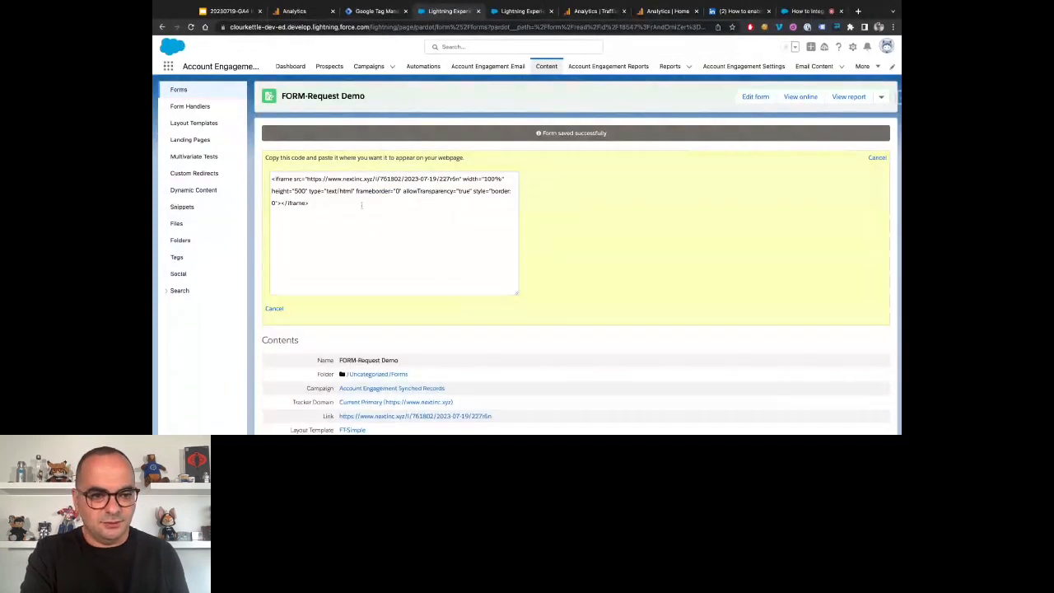
left_click(877, 157)
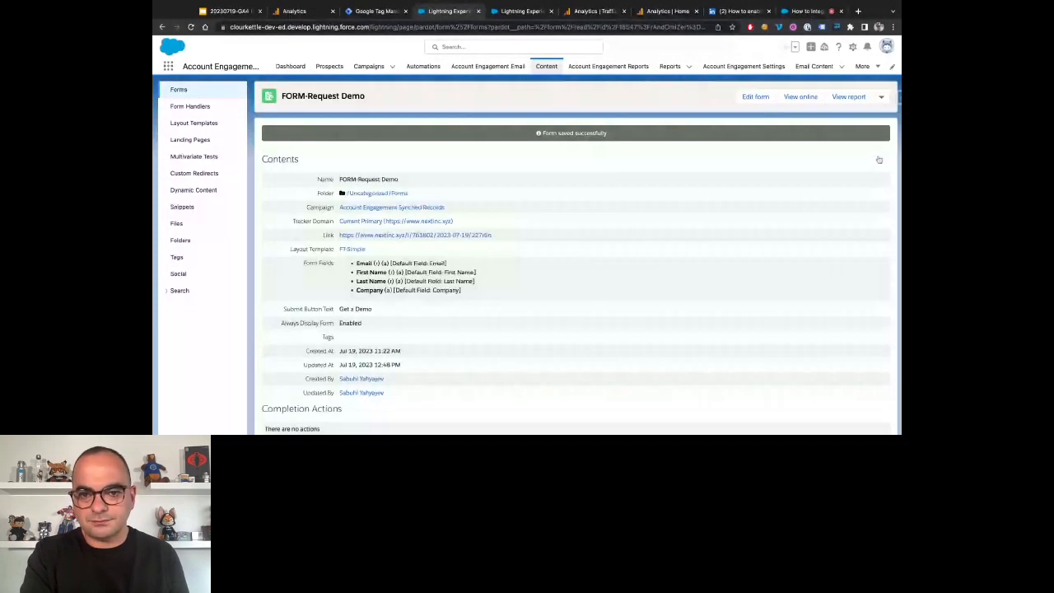
Examine the iframe and event listener script in the LinkedIn article's section on adding an event listener to the website
left_click(739, 11)
scroll(670, 177, "down", 2)
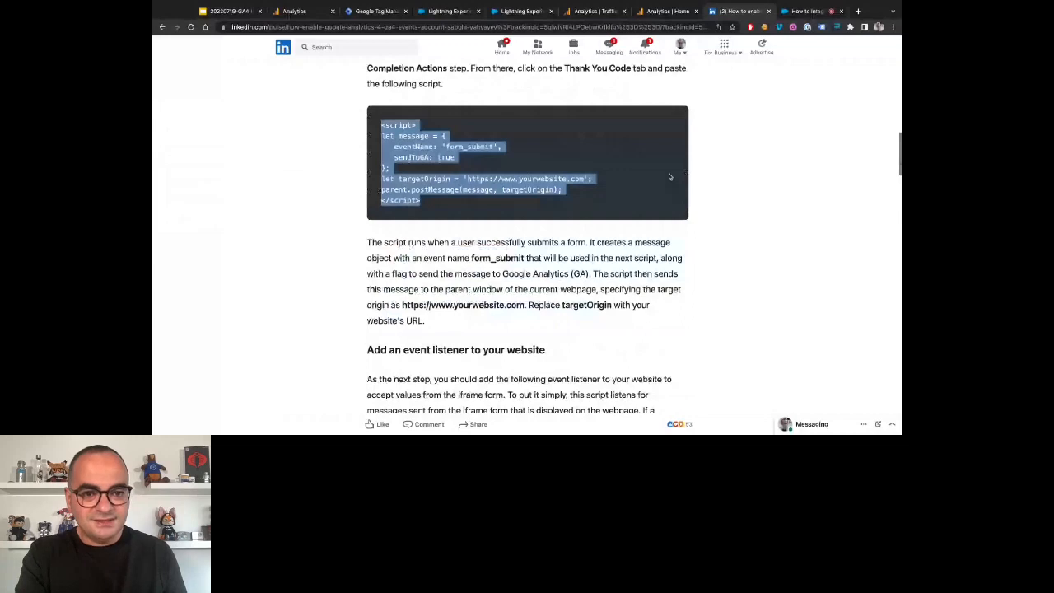
scroll(669, 176, "down", 4)
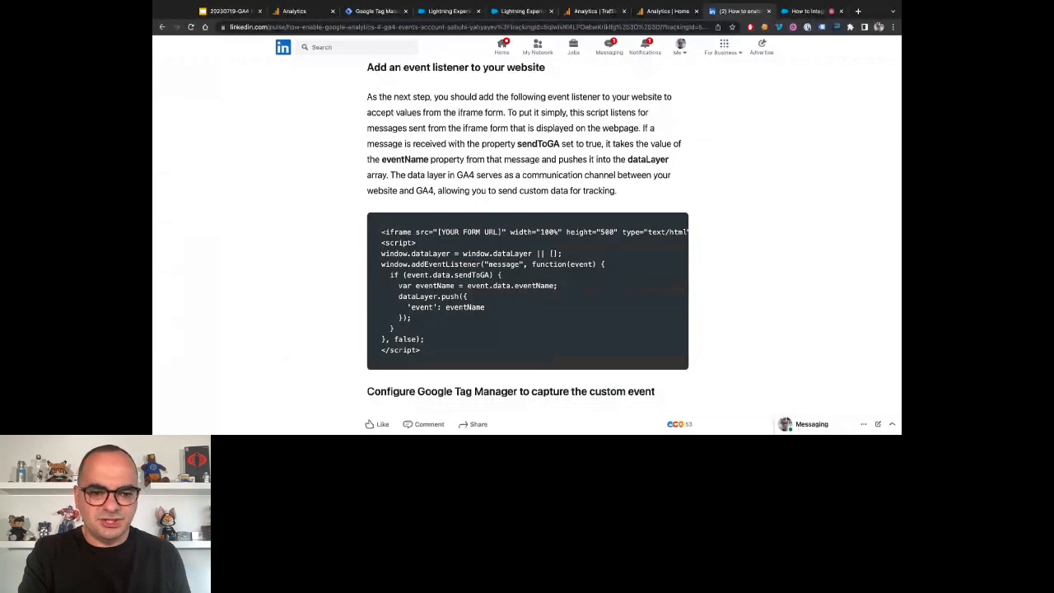
triple_click(577, 232)
left_click(450, 233)
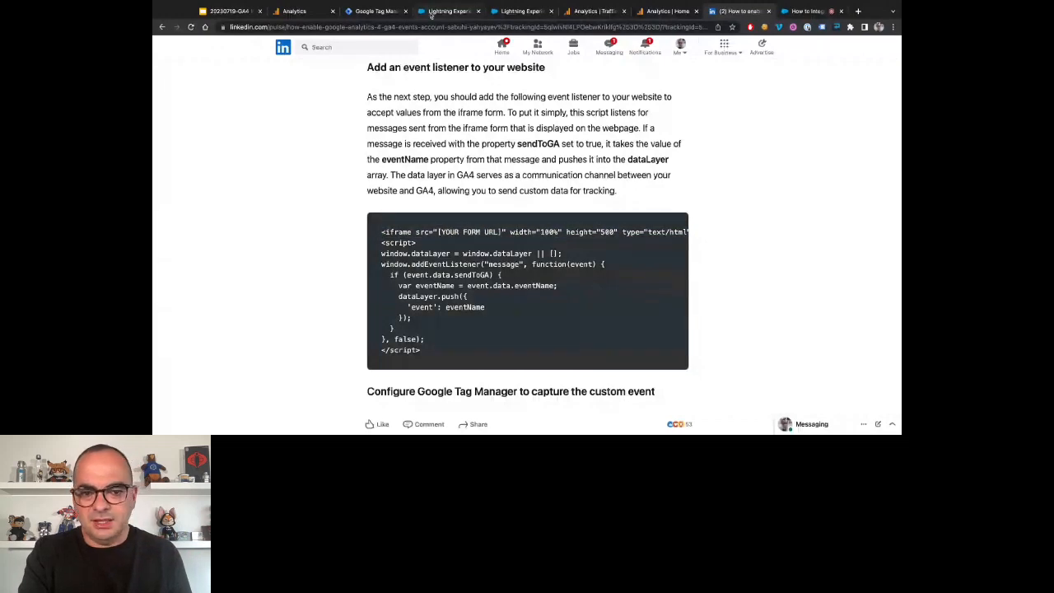
Return to the FORM-Request Demo form in Salesforce and display its HTML code for comparison with the article's iframe
left_click(431, 15)
left_click(881, 97)
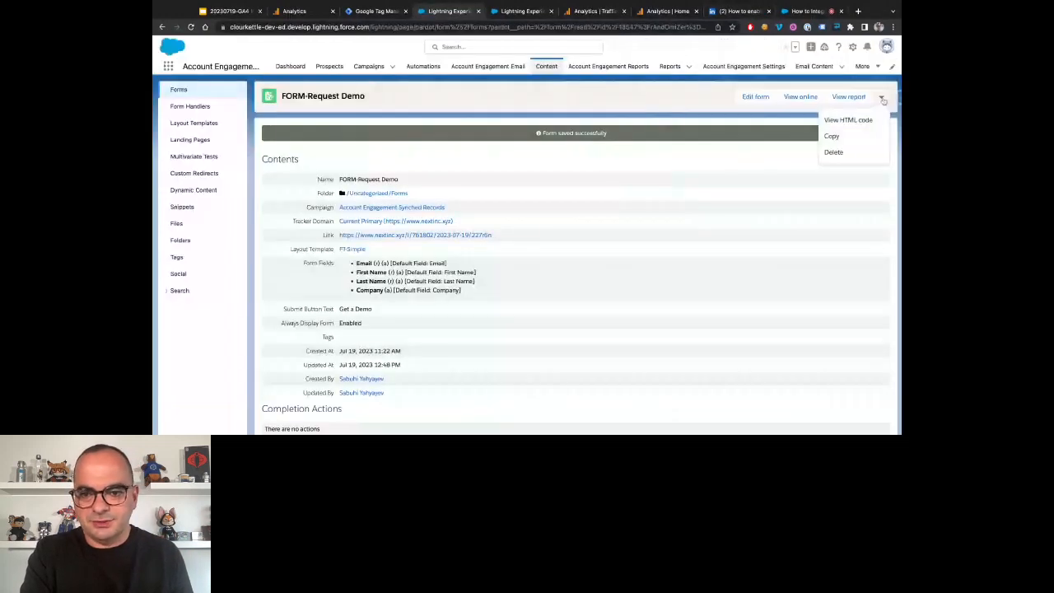
left_click(844, 118)
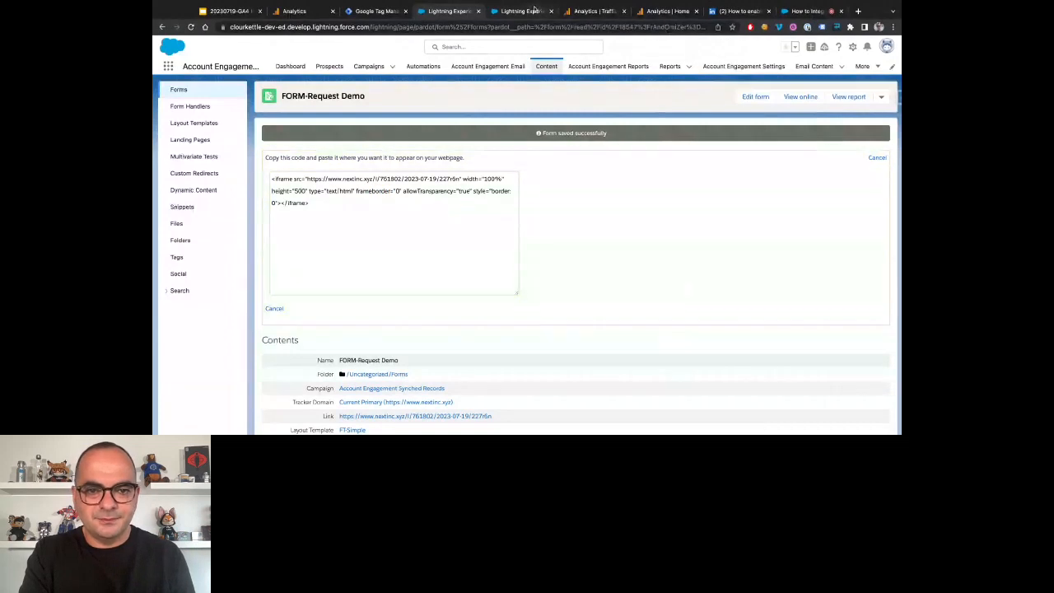
Copy the event listener script below the iframe line in the LinkedIn article and return to the landing page editor in Salesforce
left_click(735, 11)
left_click_drag(399, 286, 381, 242)
key("super+c")
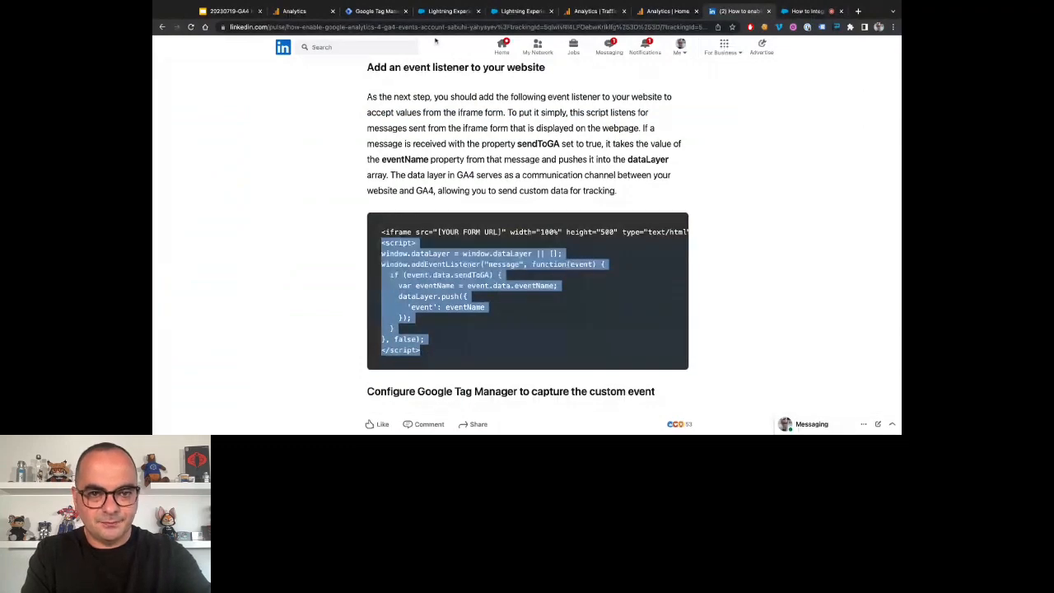
left_click(523, 11)
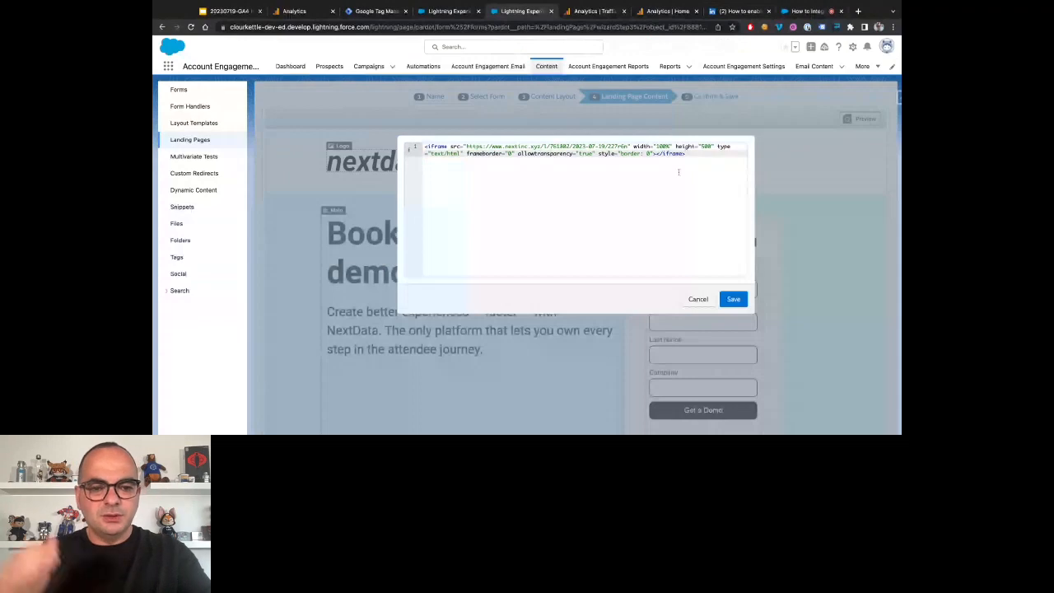
Paste the event listener script on a new line below the iframe code and save the LP-Request Demo landing page
key("Return")
key("super+v")
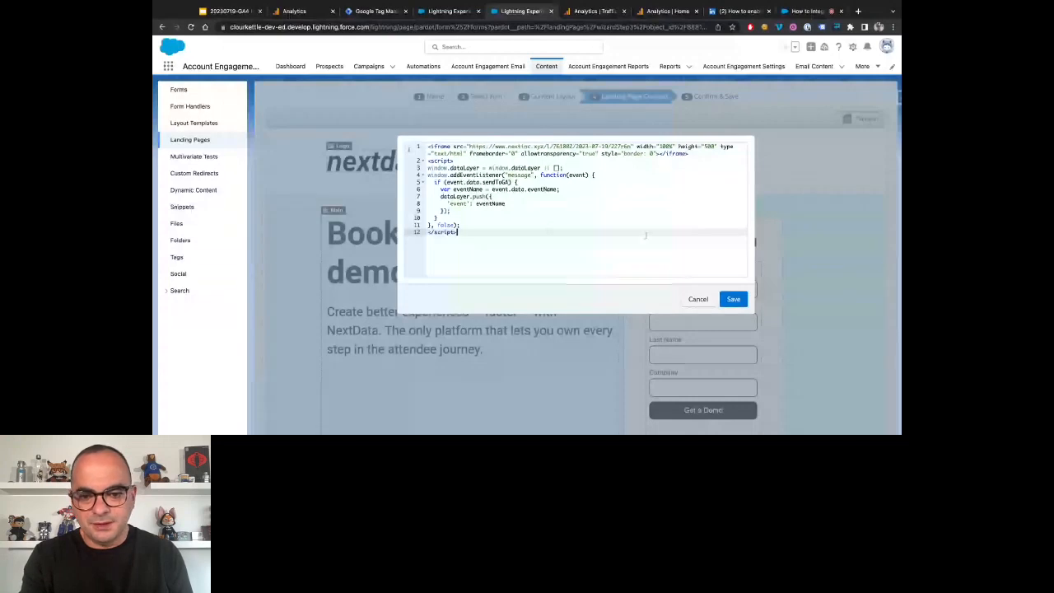
left_click(733, 299)
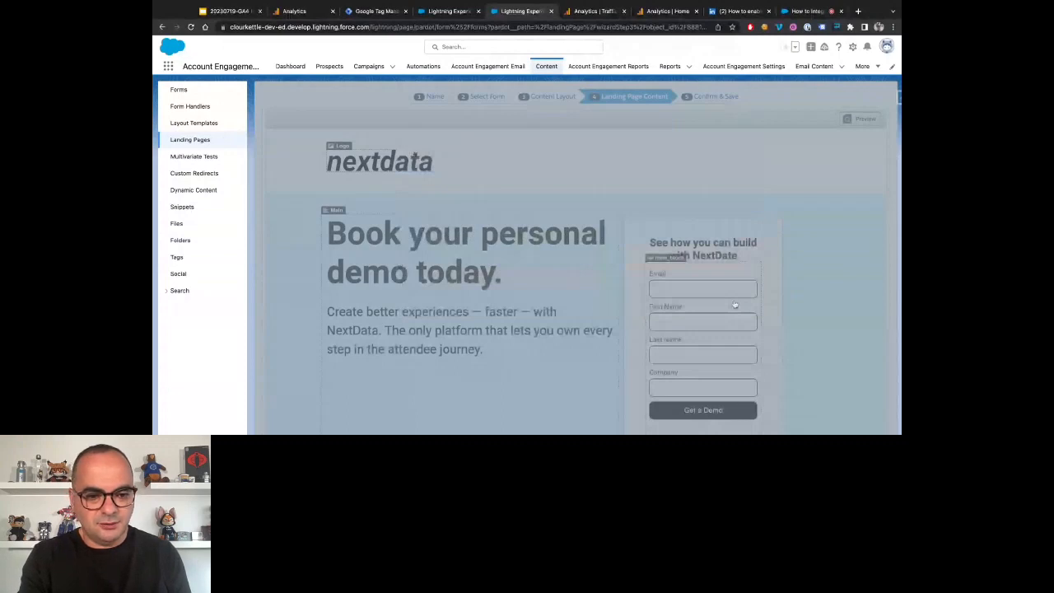
scroll(515, 275, "down", 10)
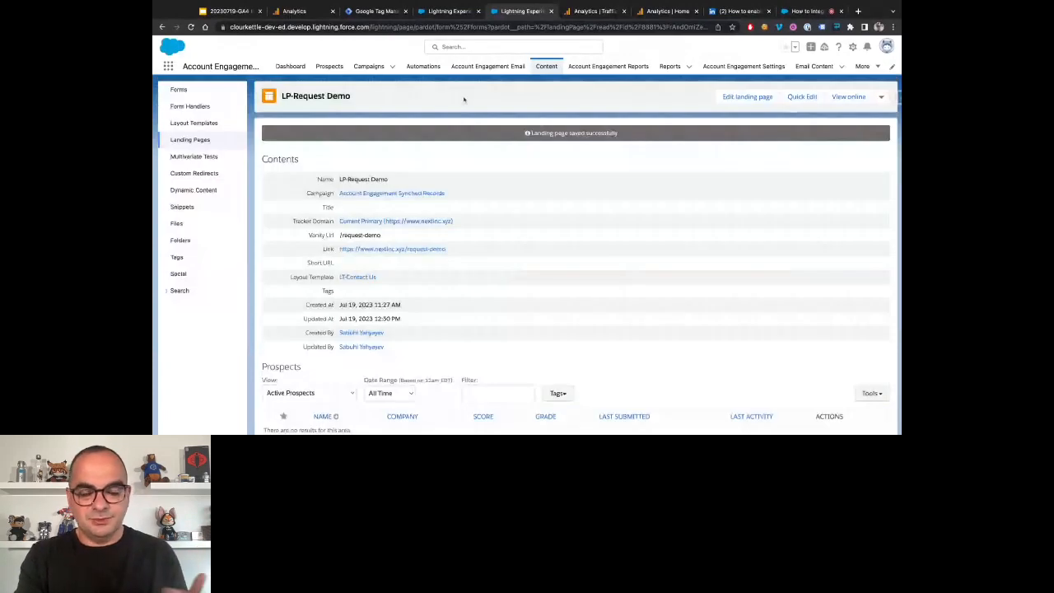
Consult the article's Google Tag Manager section, then create a tag named "GA4 - form_submission" in Google Tag Manager
left_click(738, 12)
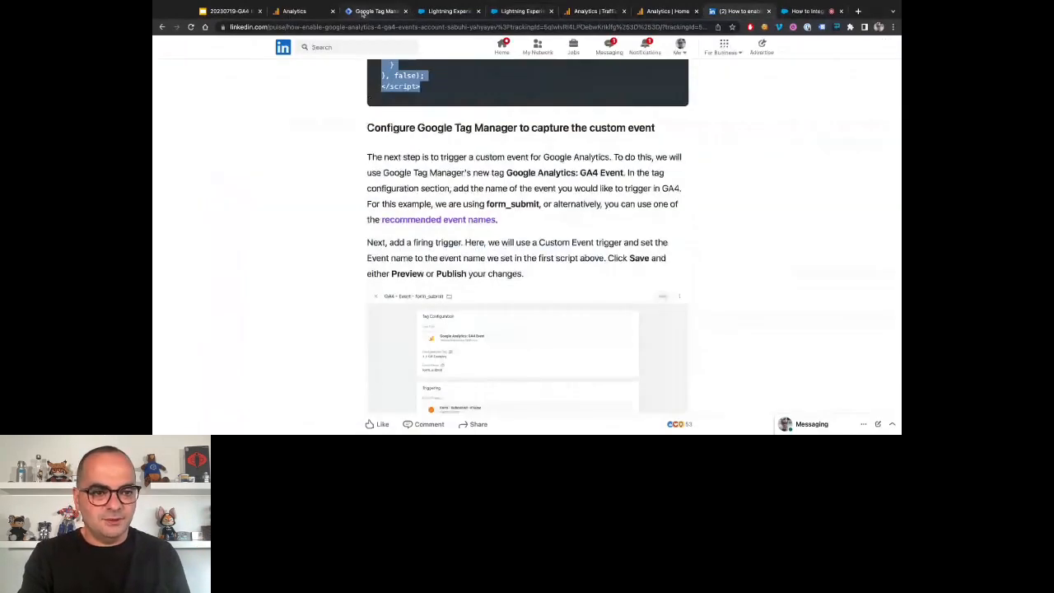
left_click(363, 11)
left_click(218, 163)
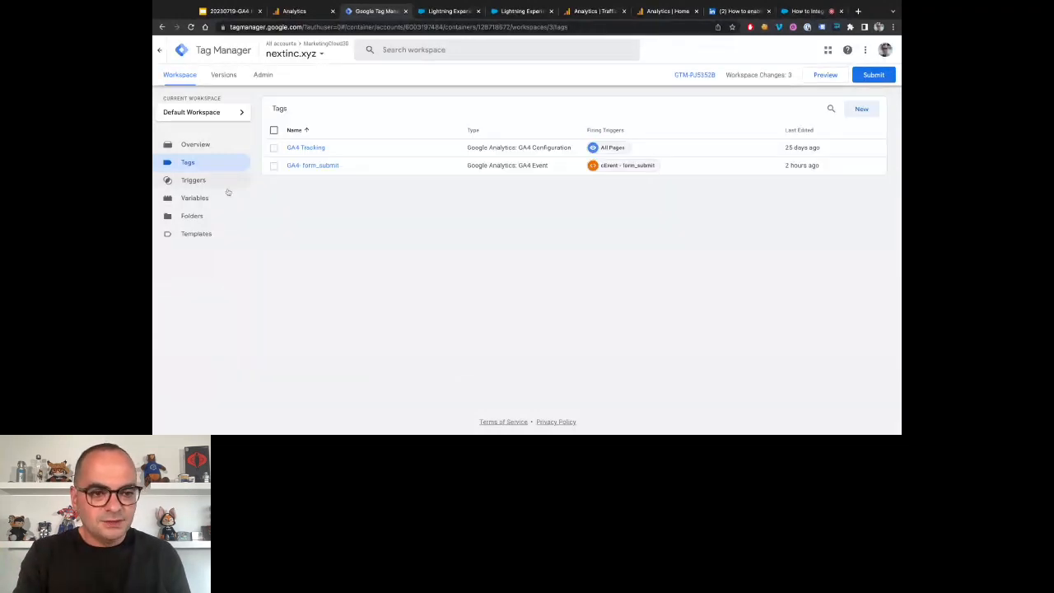
left_click(861, 109)
double_click(360, 50)
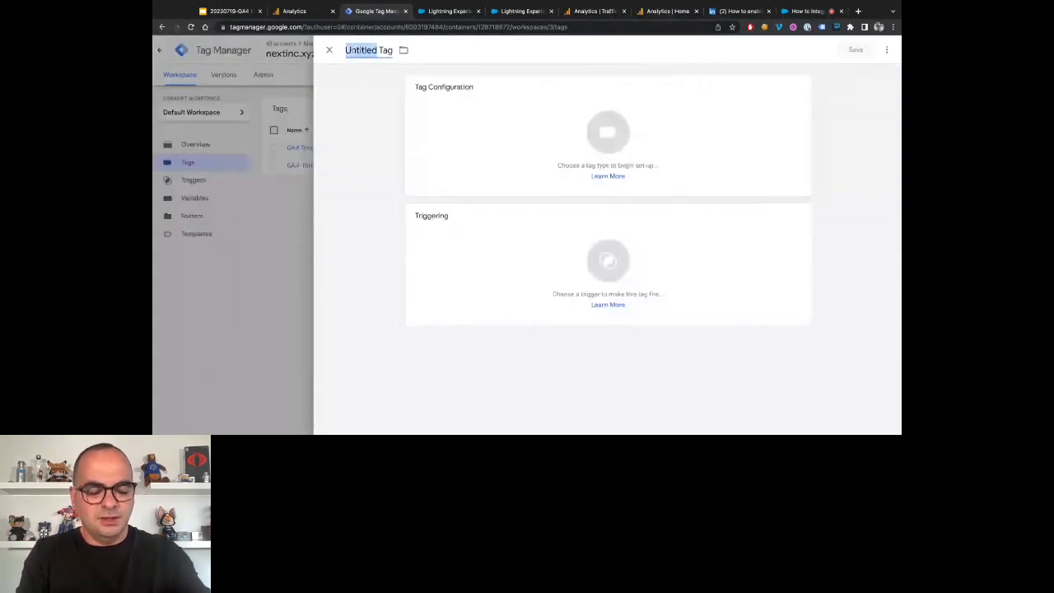
type("GA")
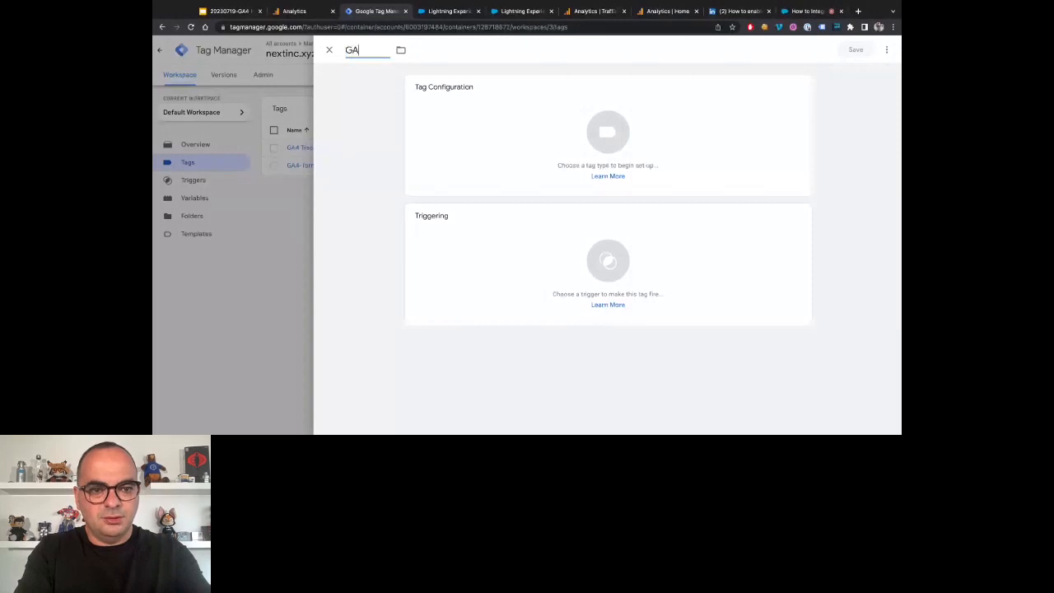
type("4 - form_submission")
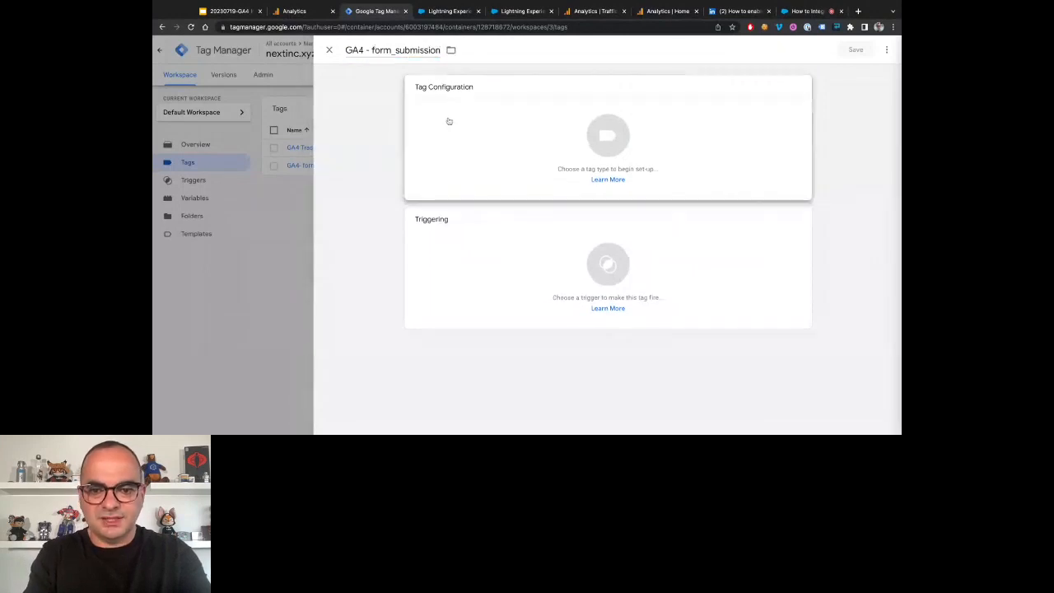
Configure the tag as Google Analytics: GA4 Event with configuration tag GA4 Tracking and event name form_submission
left_click(448, 121)
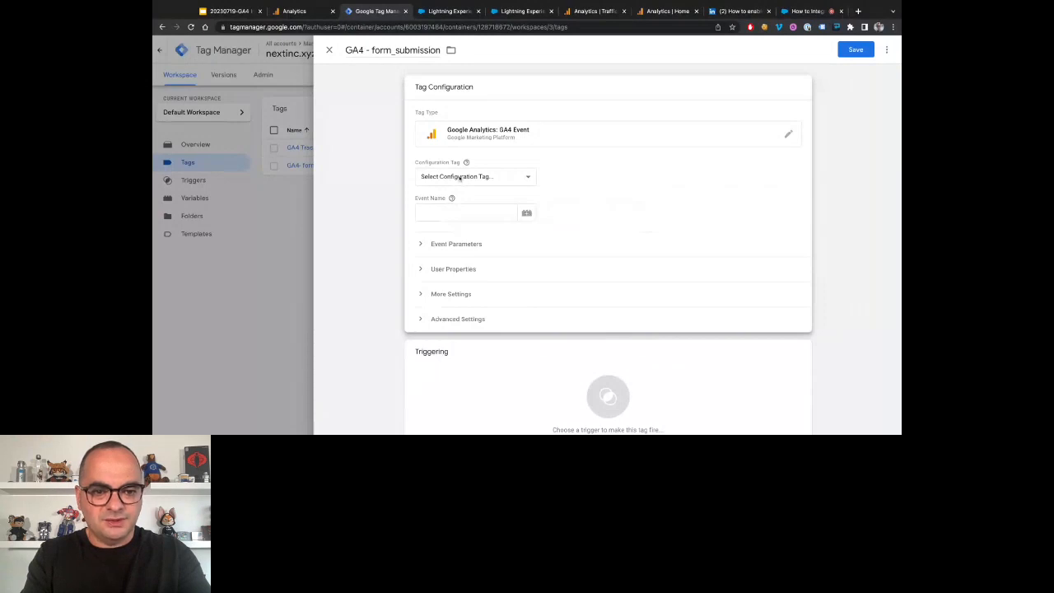
left_click(459, 177)
left_click(447, 188)
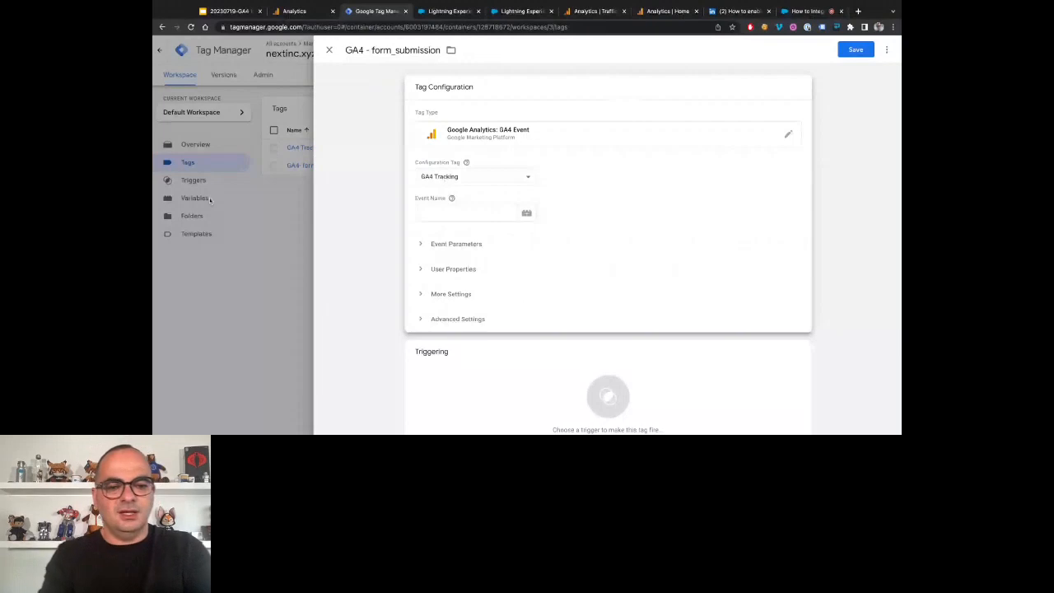
left_click(439, 210)
type("form")
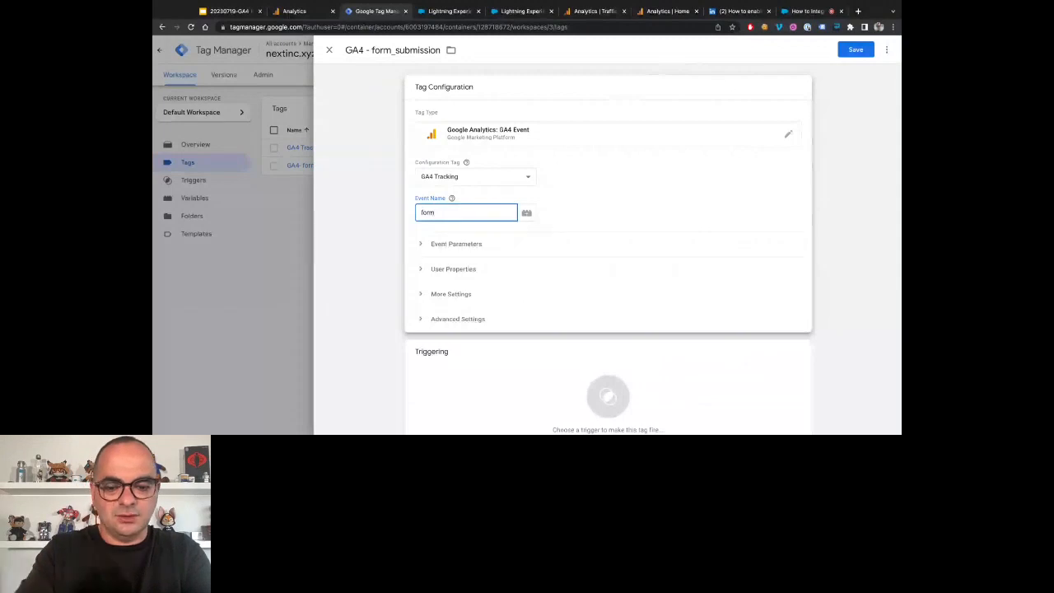
type("_submission")
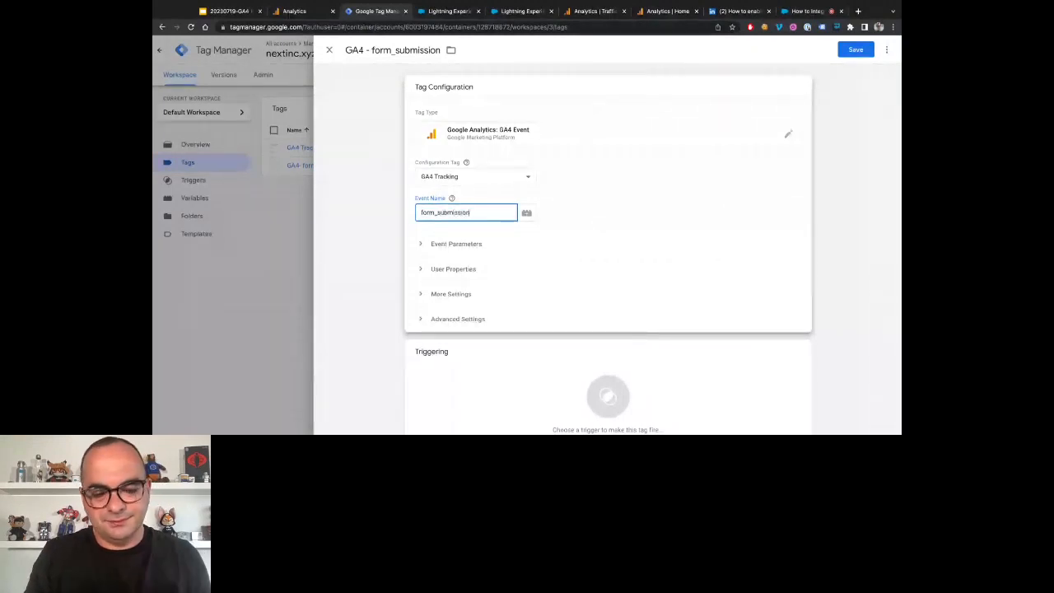
scroll(653, 205, "down", 1)
scroll(654, 205, "up", 1)
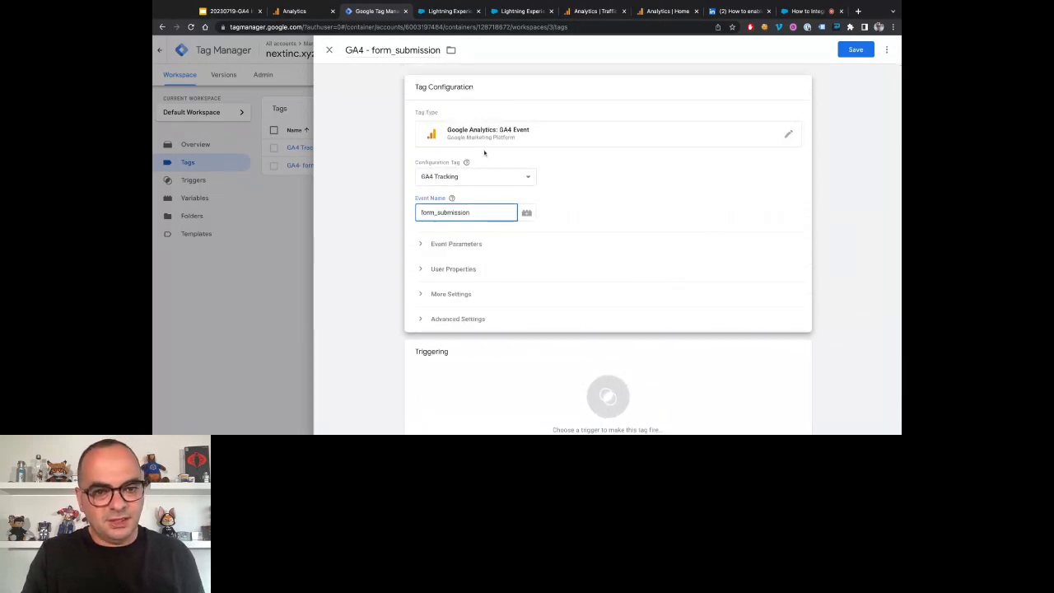
Add a new firing trigger to the tag and name it "cEvent - form submission"
scroll(484, 153, "down", 1)
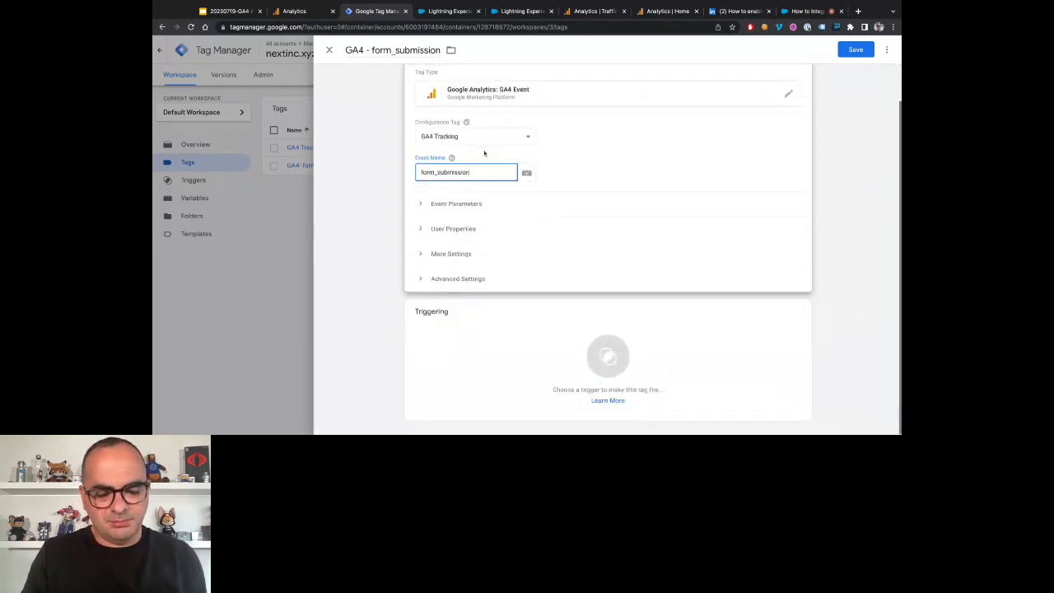
left_click(505, 327)
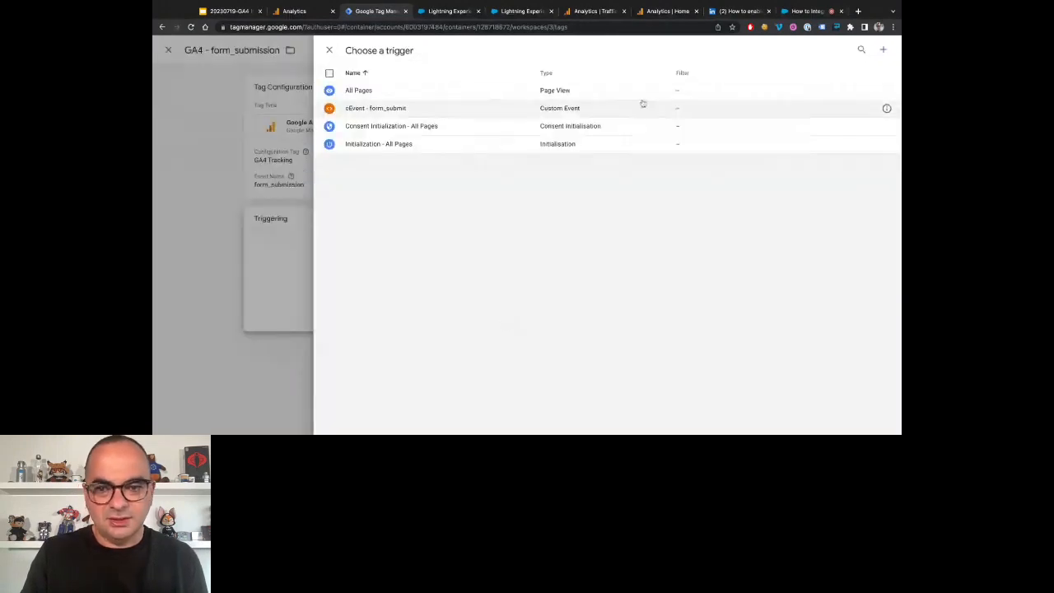
left_click(883, 49)
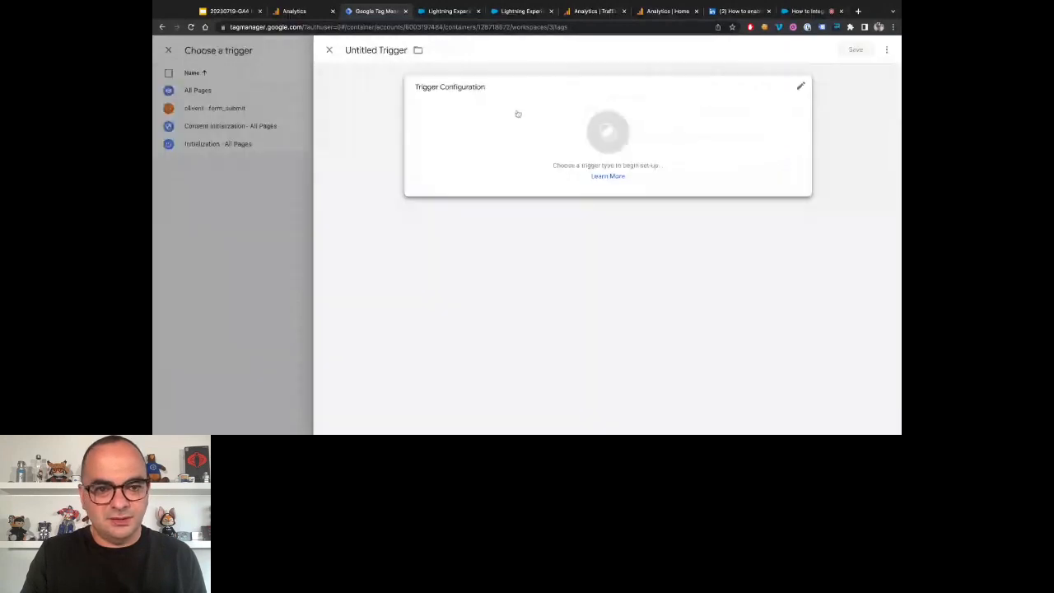
double_click(367, 50)
type("cEvent")
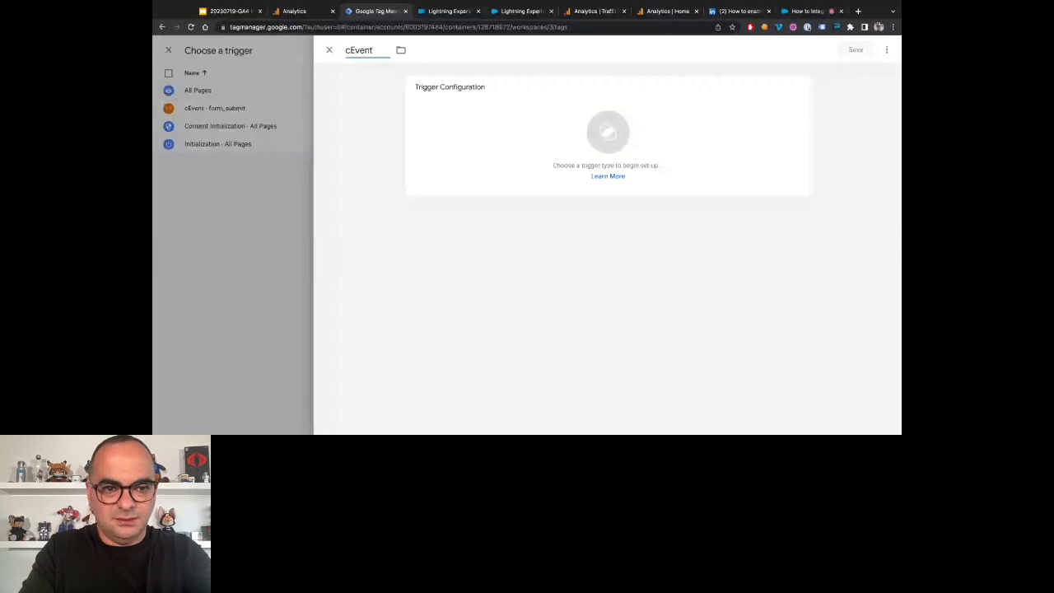
type(" - form submission")
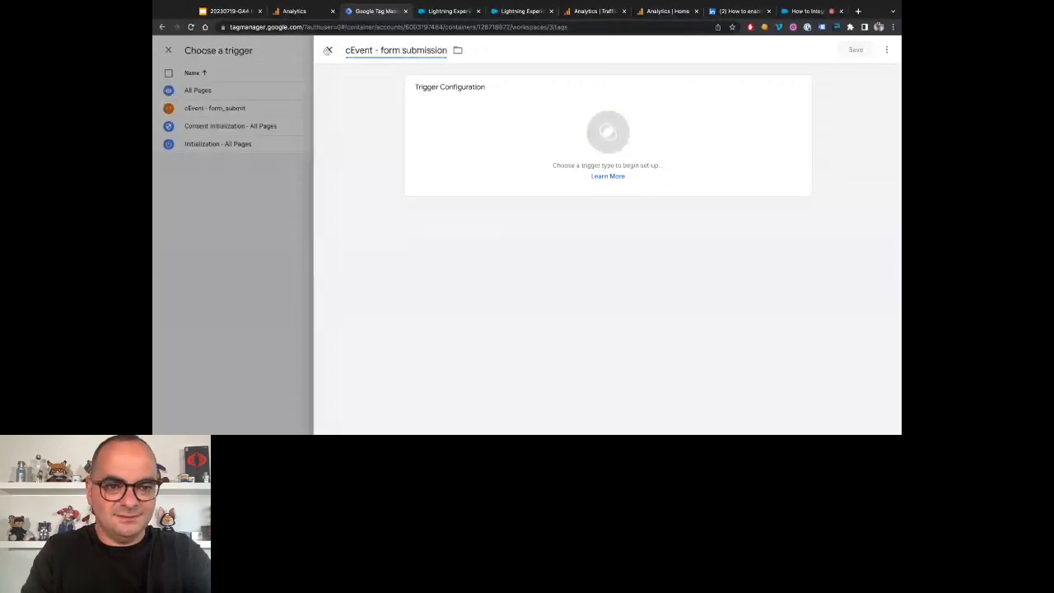
Set the trigger type to Custom Event with event name form_submission, firing on all custom events, and save the trigger
left_click(494, 149)
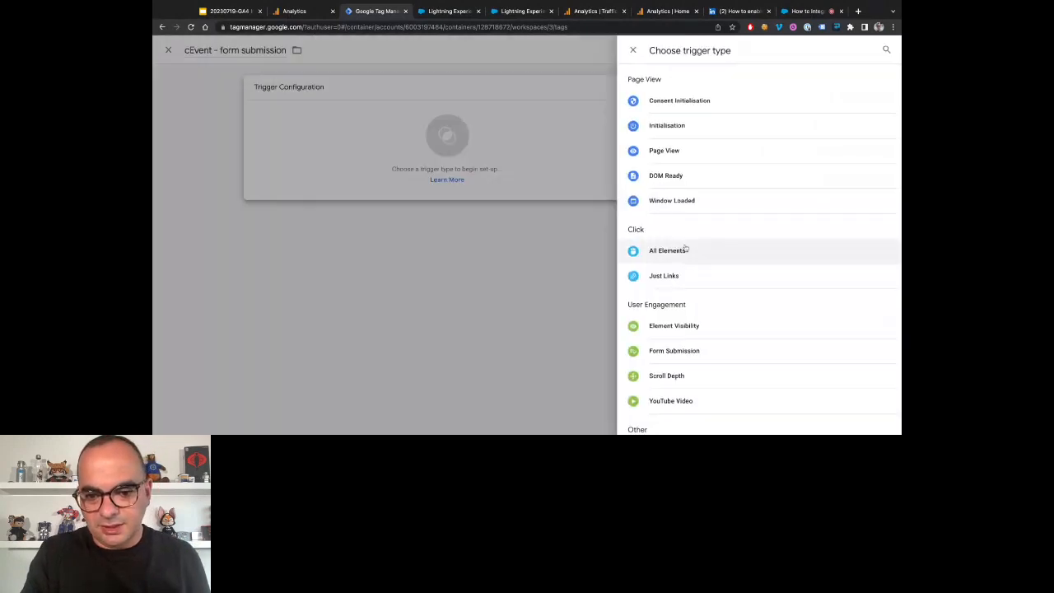
scroll(671, 301, "down", 3)
left_click(669, 322)
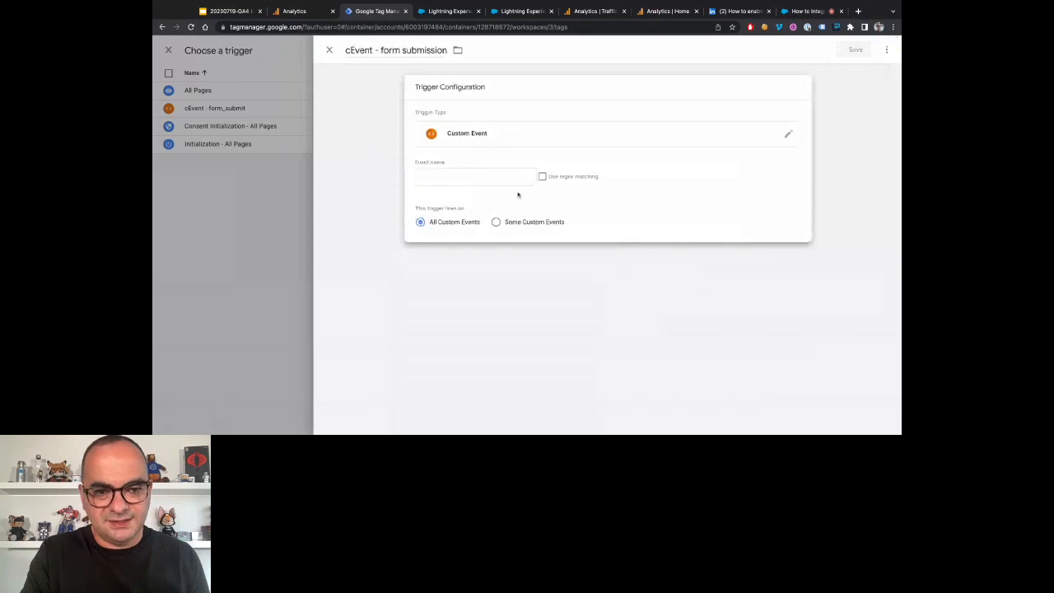
left_click(475, 177)
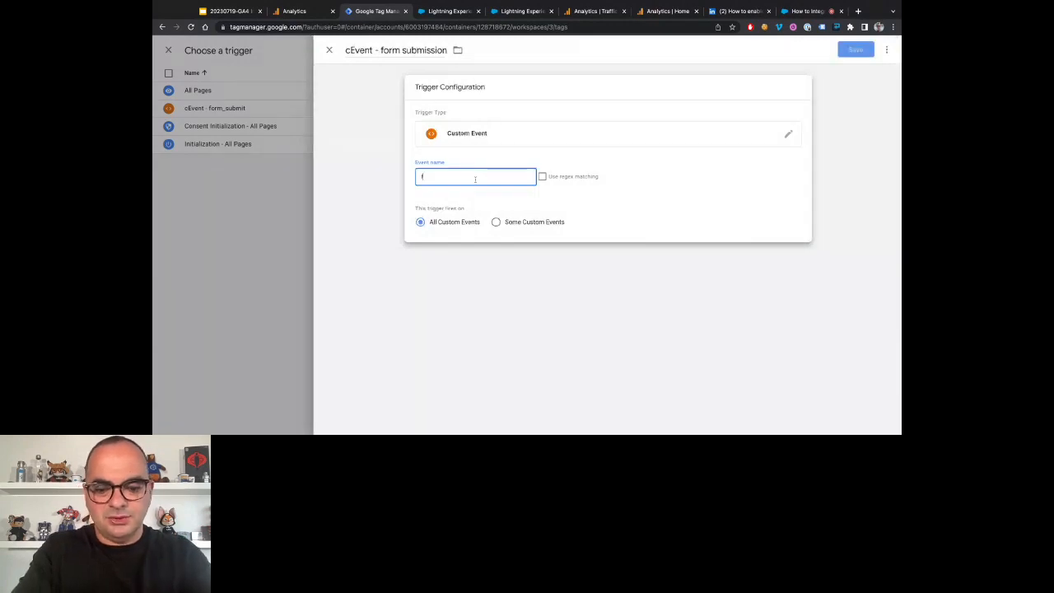
type("form_submiss")
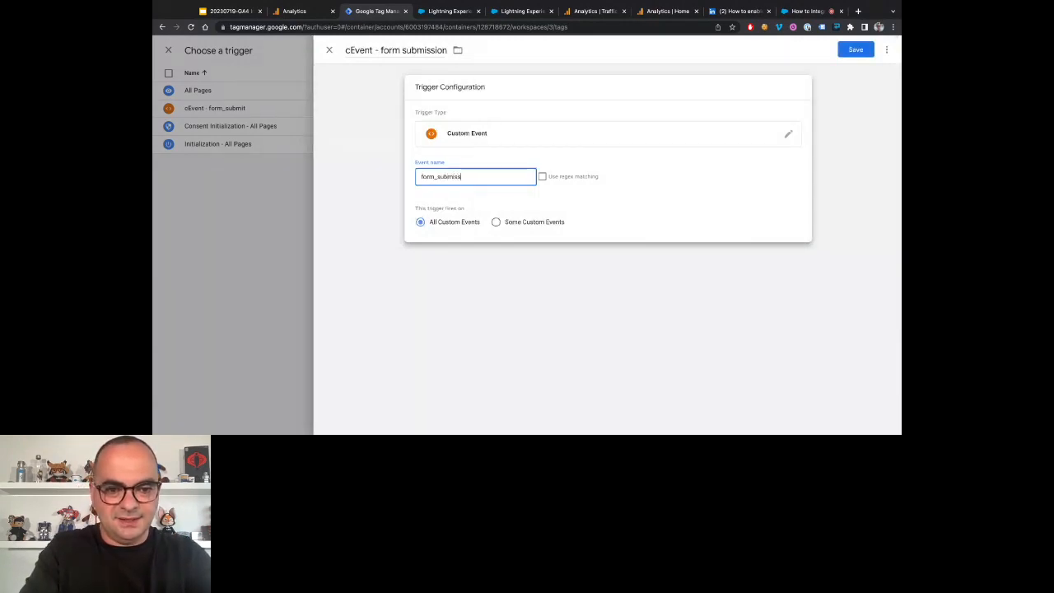
type("ion")
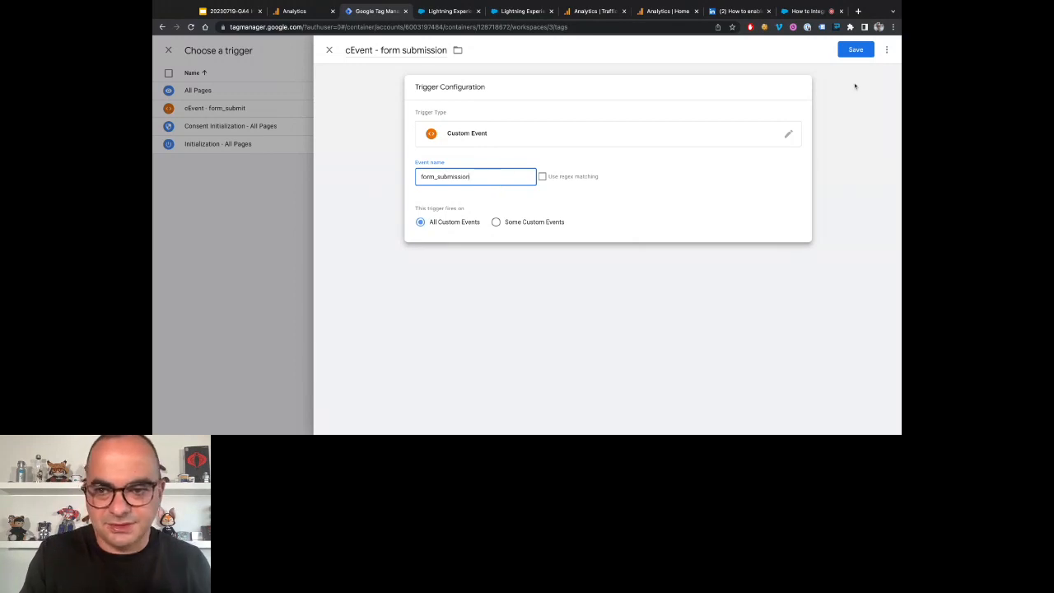
left_click(855, 50)
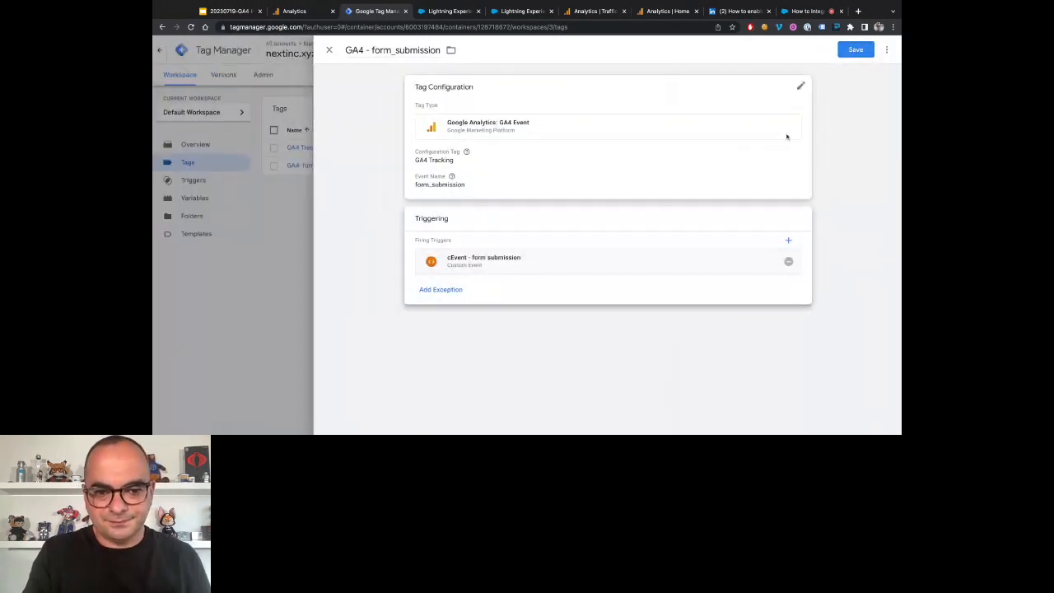
Check the GA4 - form_submission tag's name, event name and firing trigger, and save the tag
left_click(375, 50)
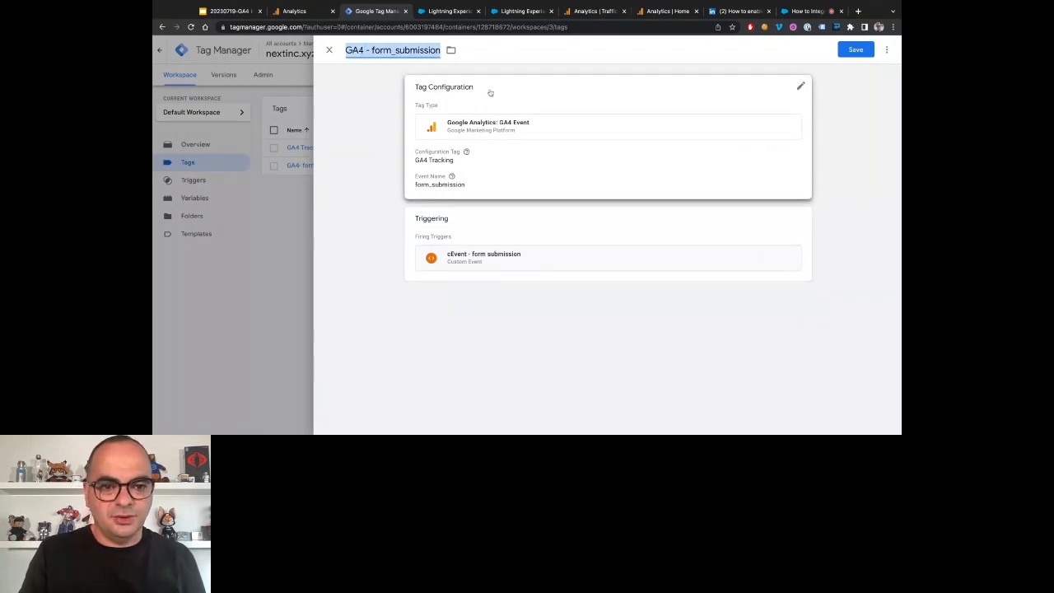
mouse_move(451, 177)
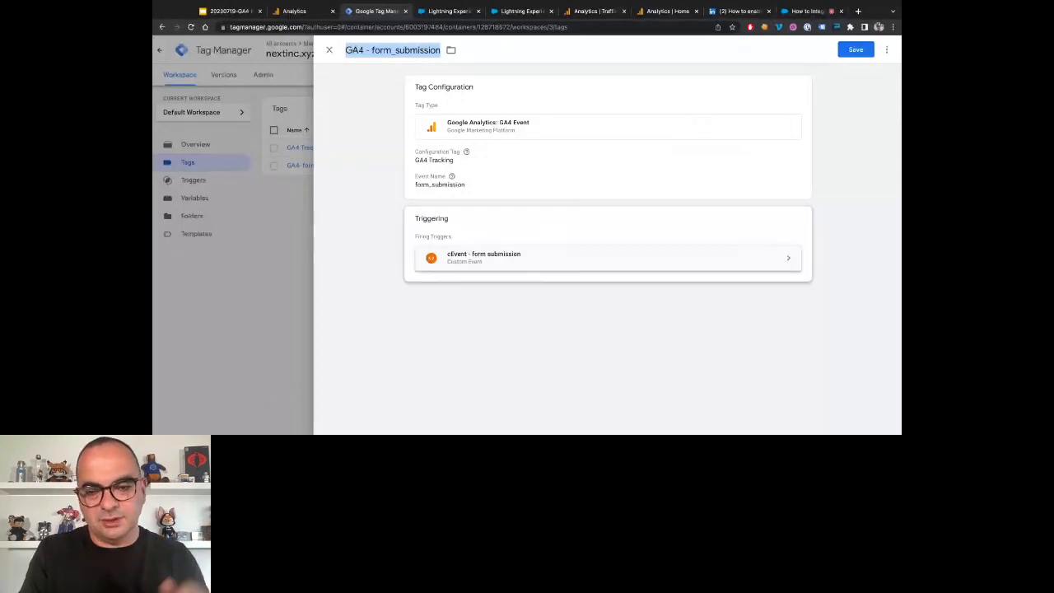
left_click(856, 49)
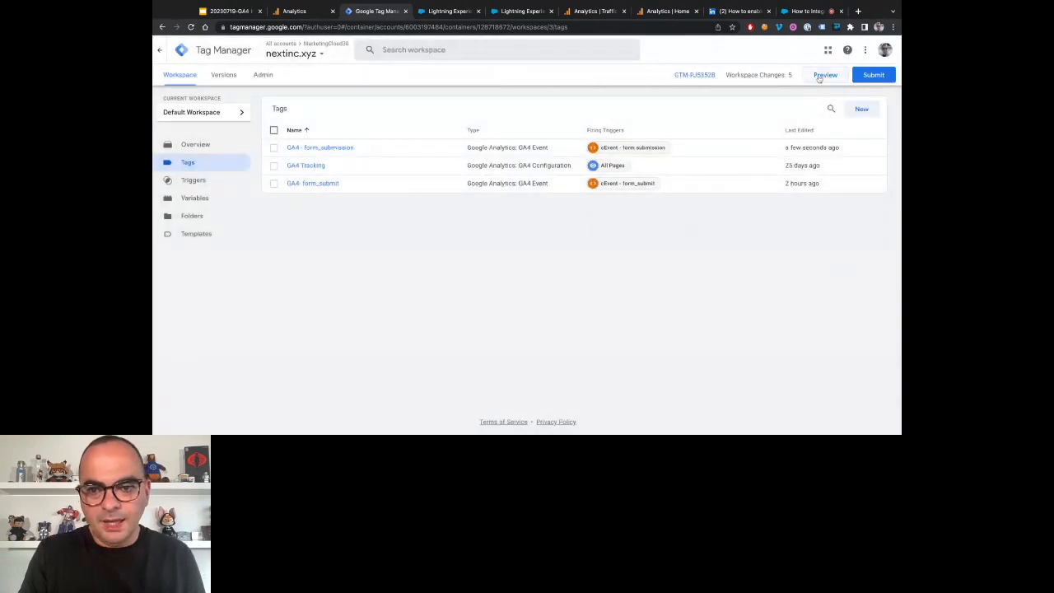
left_click(823, 75)
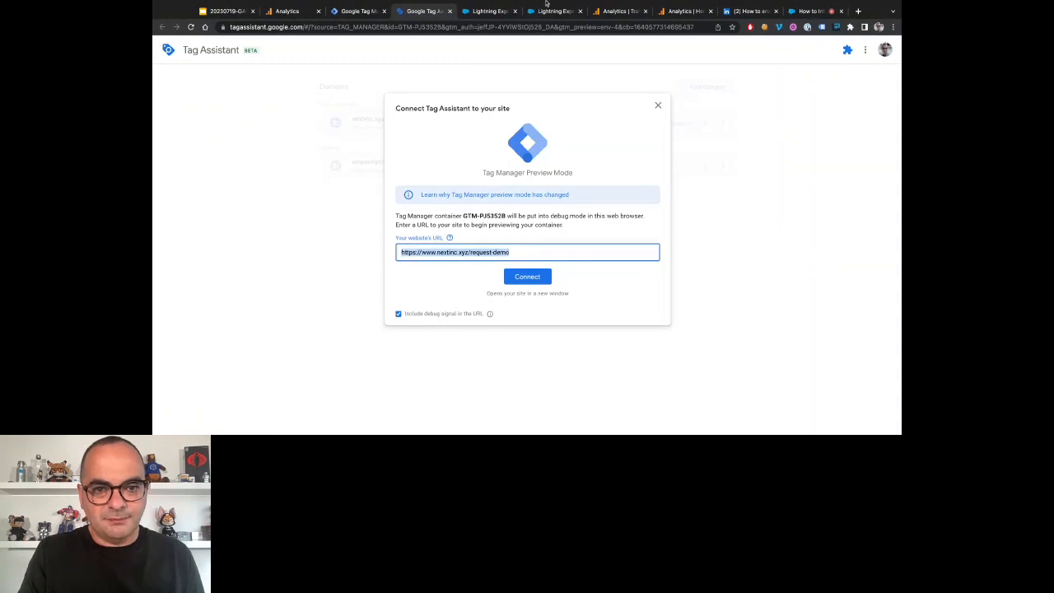
left_click(547, 7)
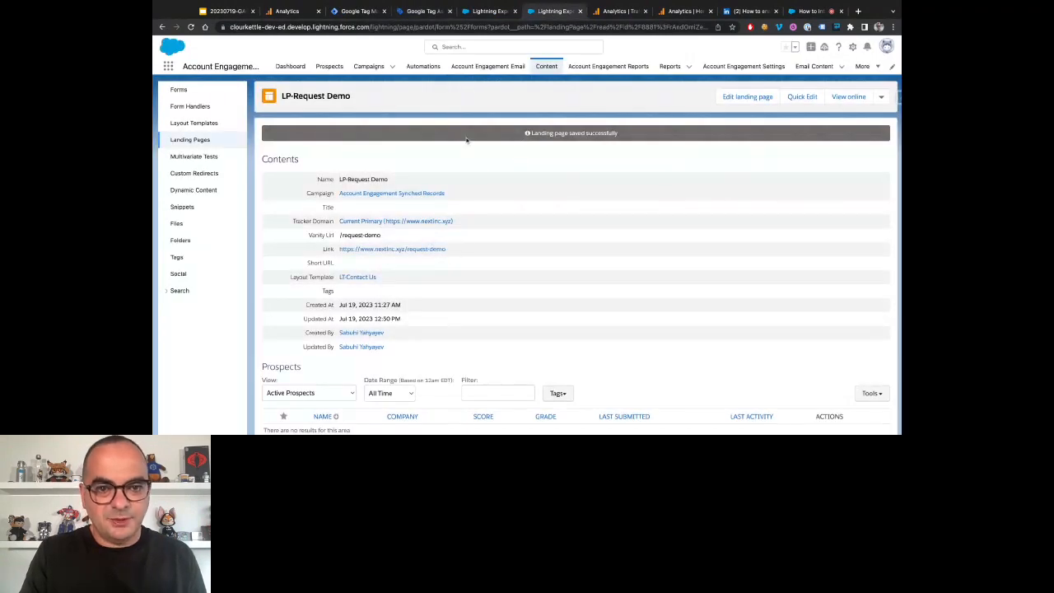
left_click(429, 12)
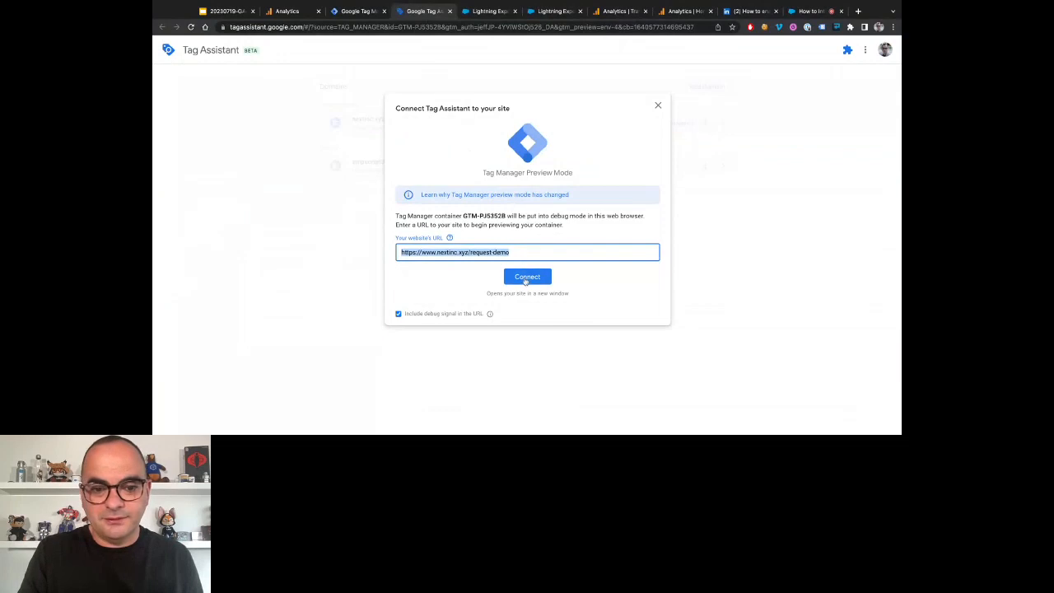
left_click(527, 276)
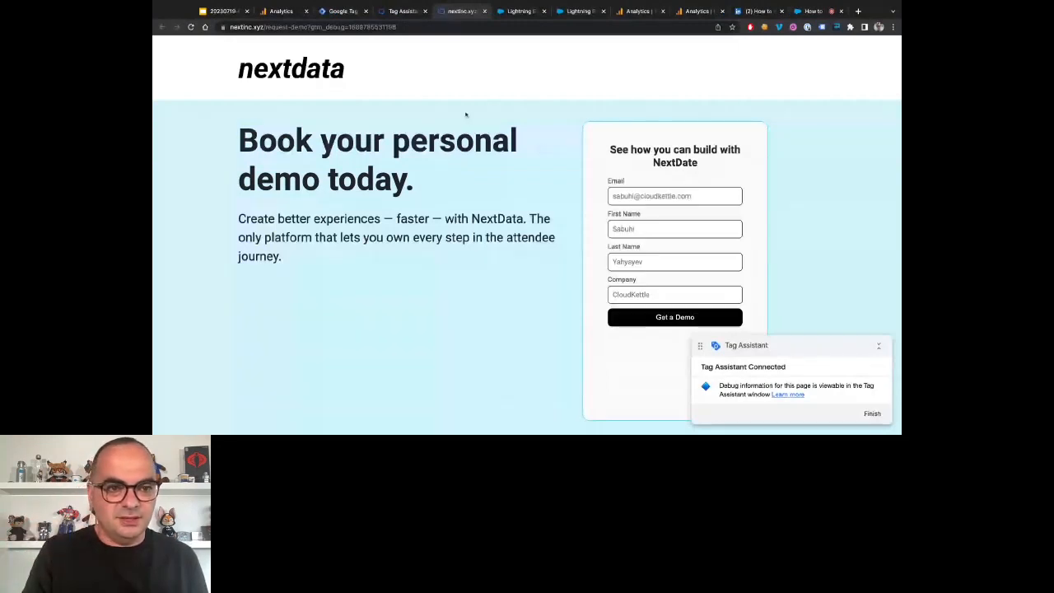
Review the fired and not-fired tags in the Tag Assistant summary for the request-demo page
left_click(403, 12)
left_click(527, 205)
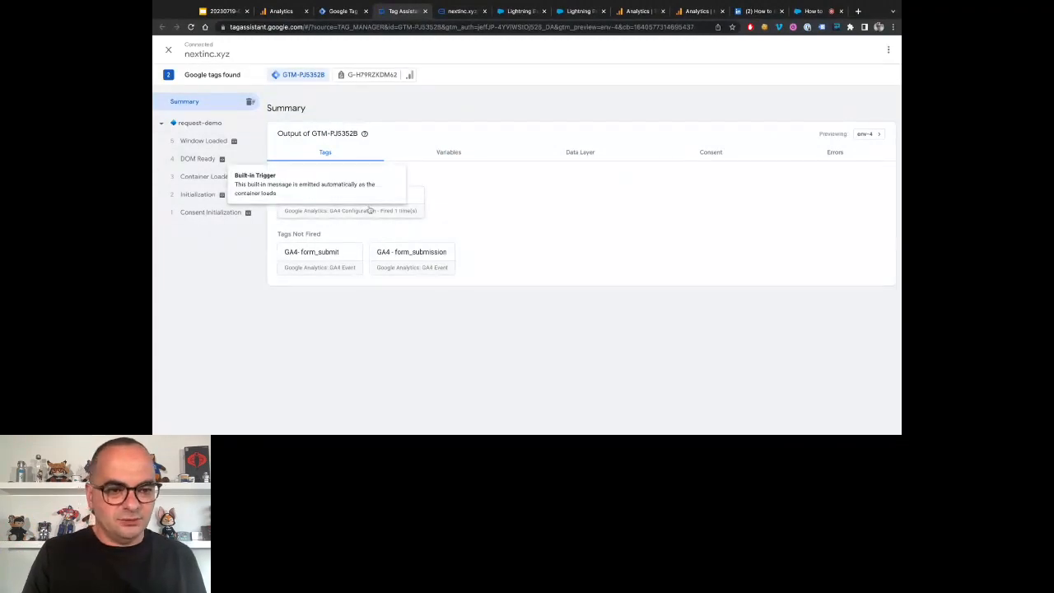
left_click(463, 12)
left_click(402, 11)
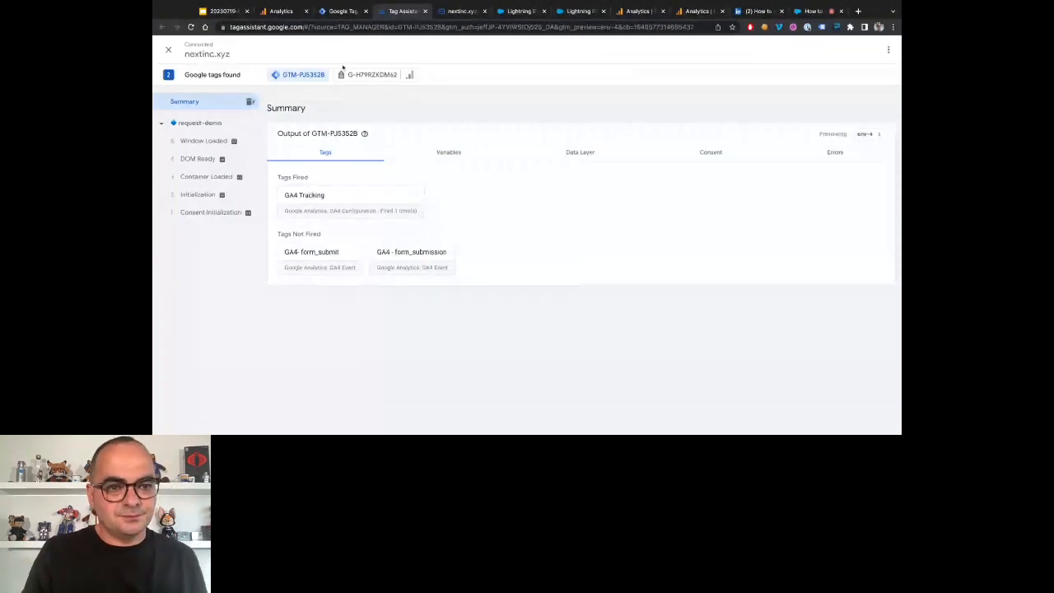
Close the form_submit event details in GA4 DebugView and submit the prefilled demo request form on the request-demo page
left_click(280, 12)
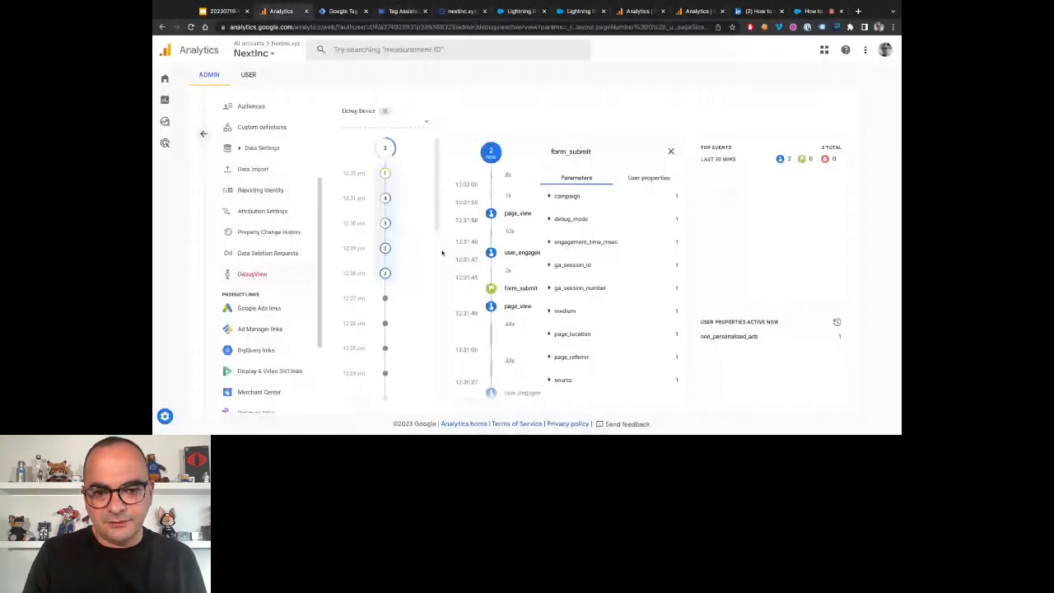
left_click(671, 151)
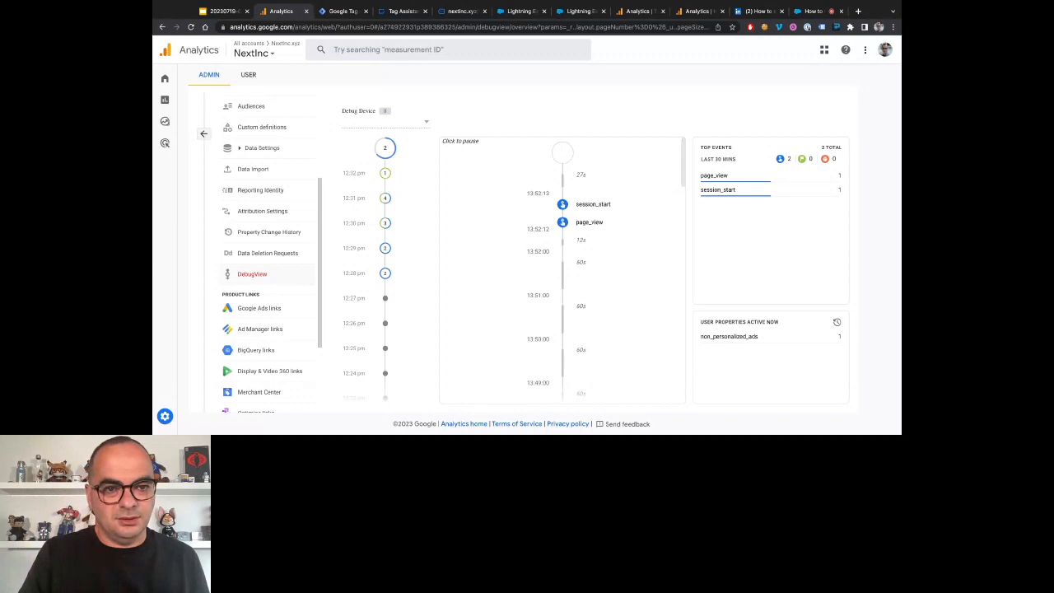
left_click(463, 11)
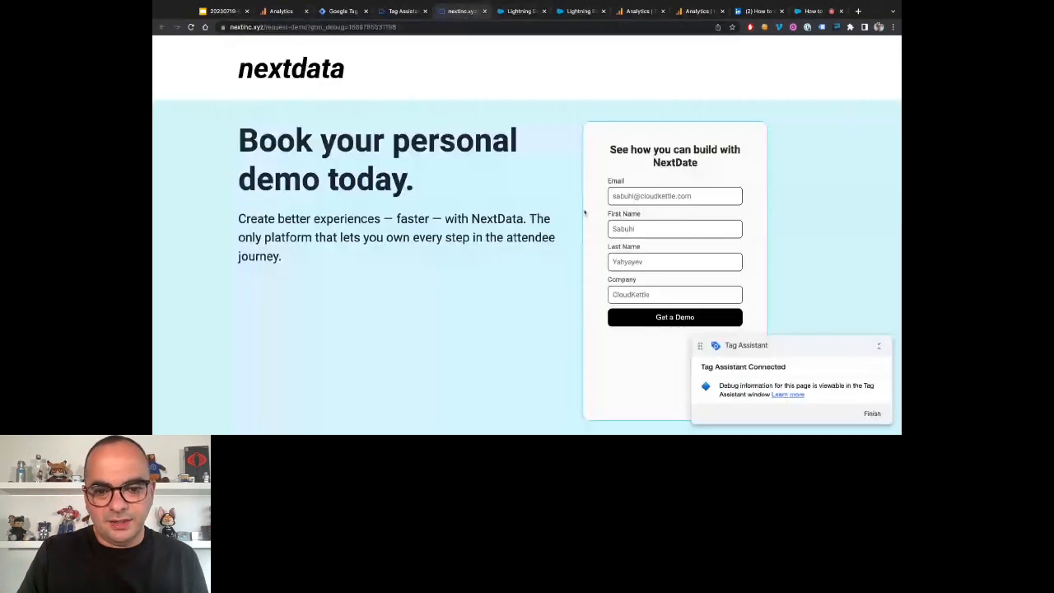
left_click(664, 317)
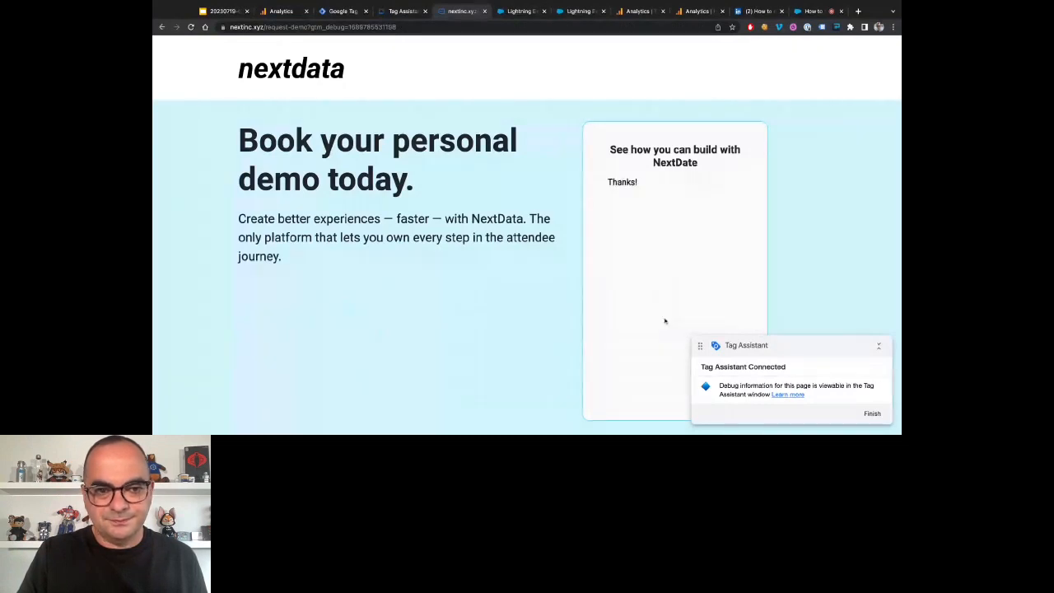
Inspect the form_submission event's fired tags and variables in Tag Assistant, and check the event's arrival in GA4 DebugView
left_click(401, 12)
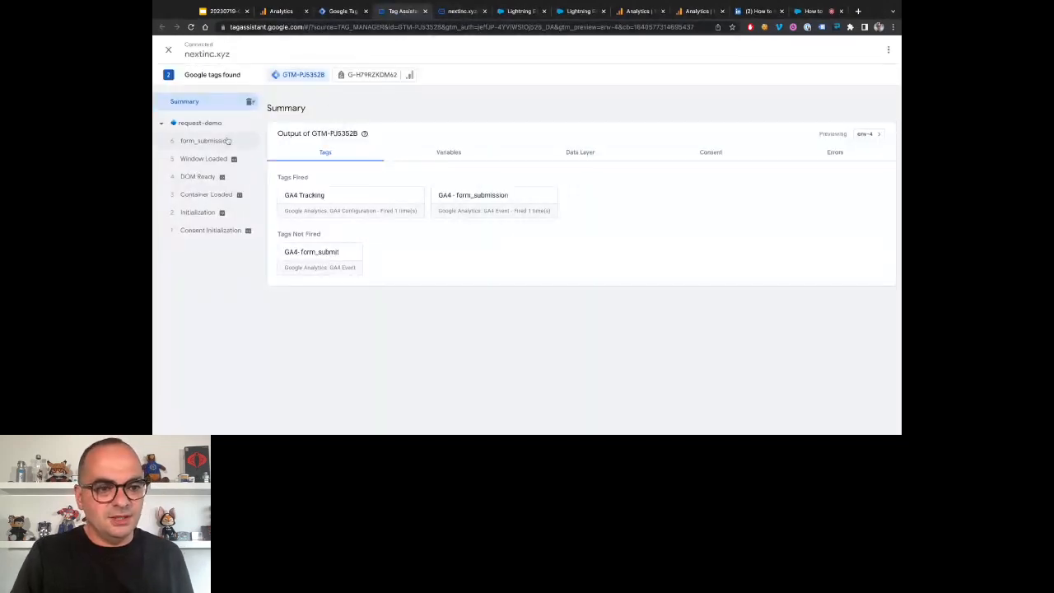
left_click(218, 145)
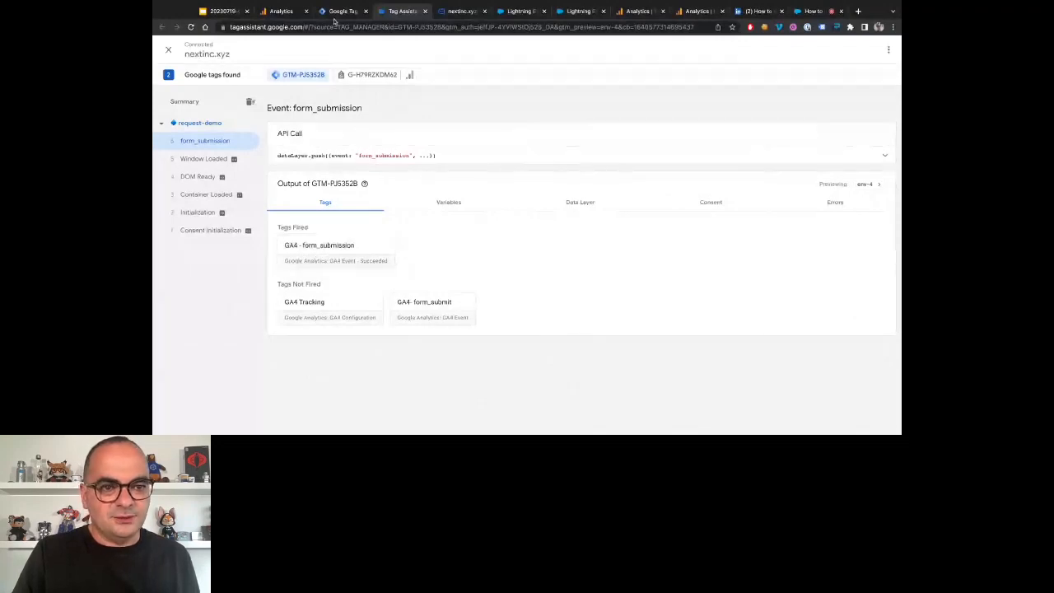
left_click(284, 14)
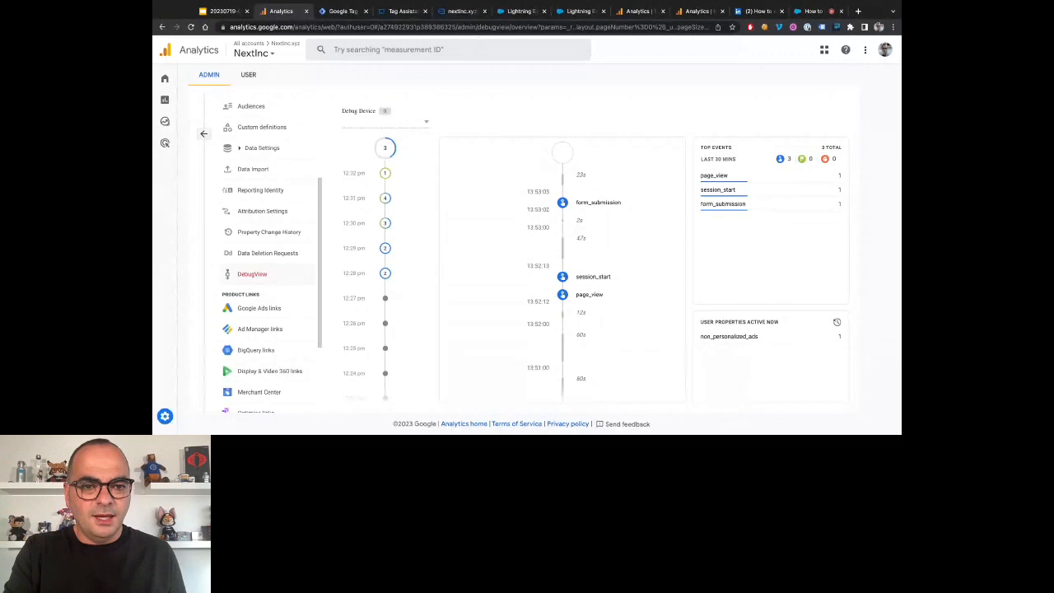
left_click(396, 11)
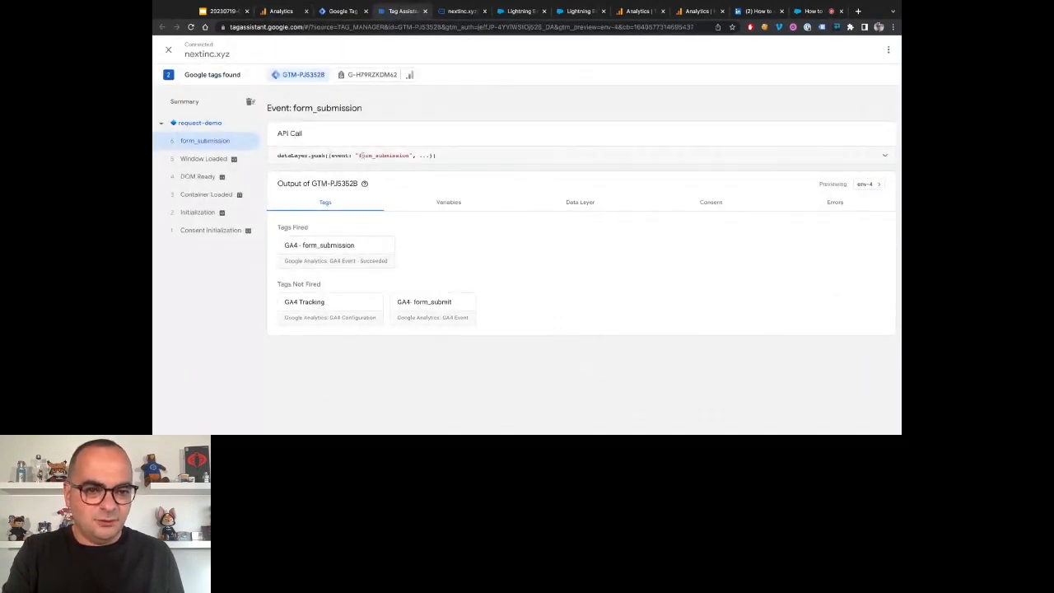
left_click(449, 206)
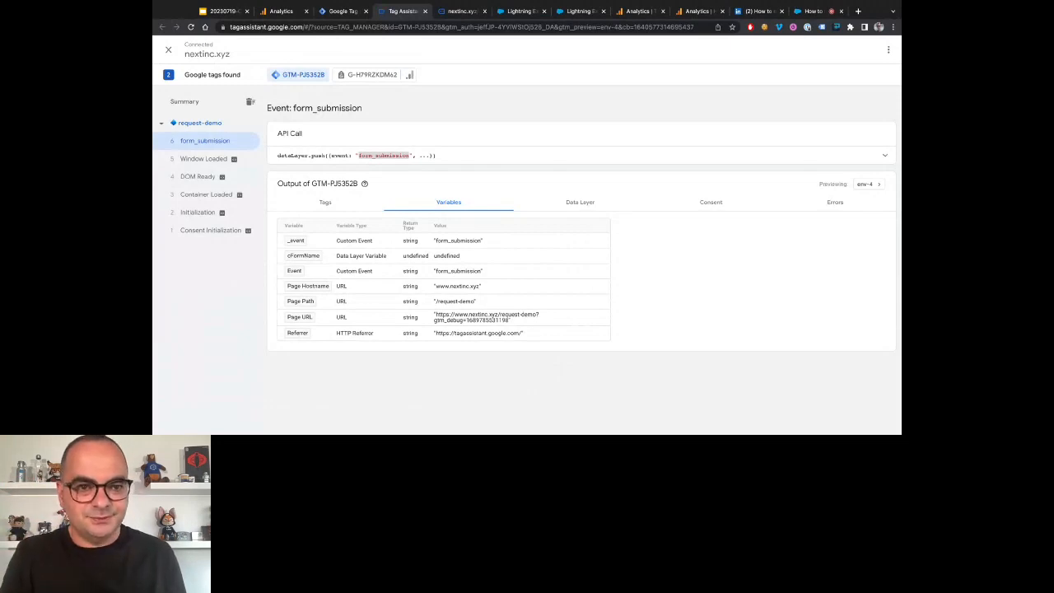
Finish the Tag Assistant session on the landing page and open the completion actions of FORM-Request Demo for editing in Salesforce
left_click(459, 12)
left_click(866, 412)
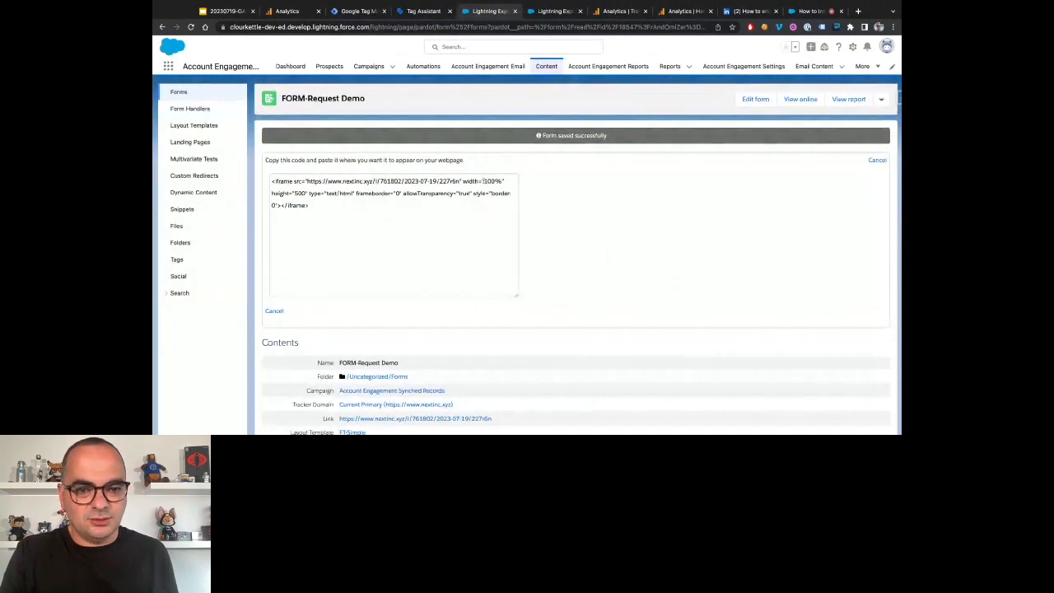
left_click(198, 91)
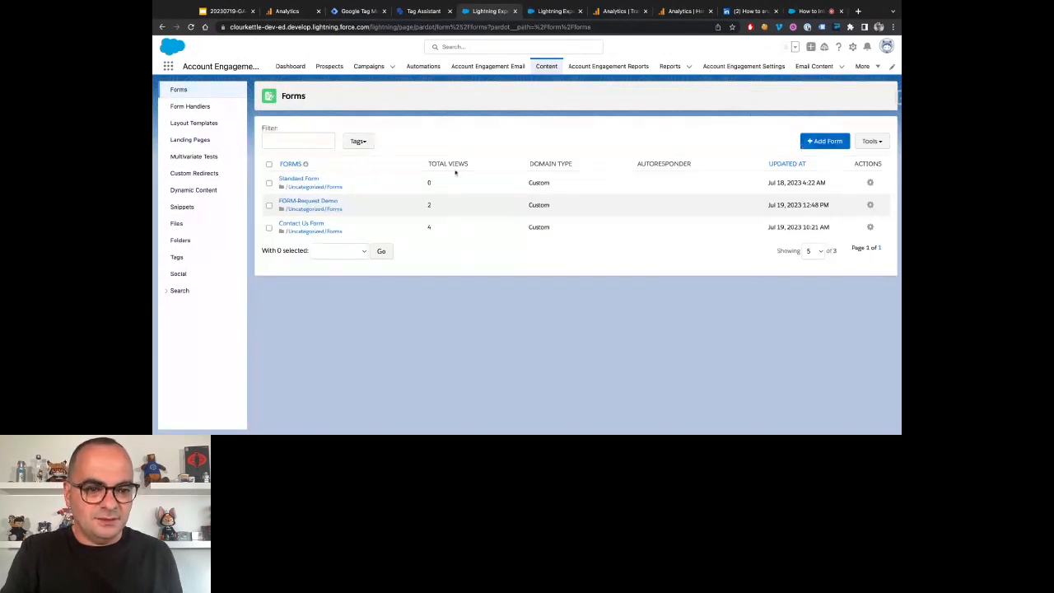
left_click(326, 202)
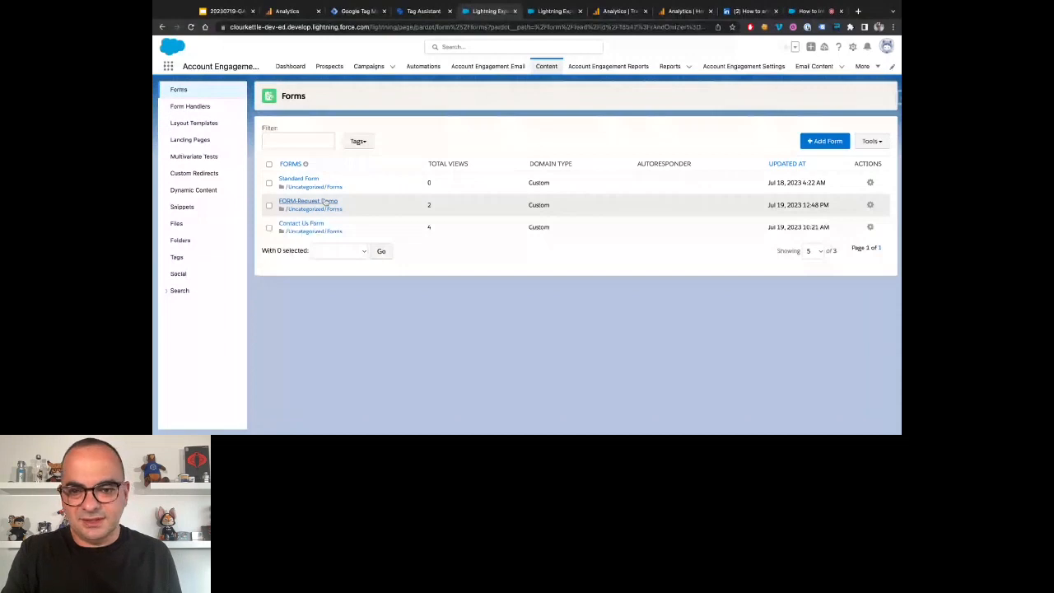
left_click(749, 96)
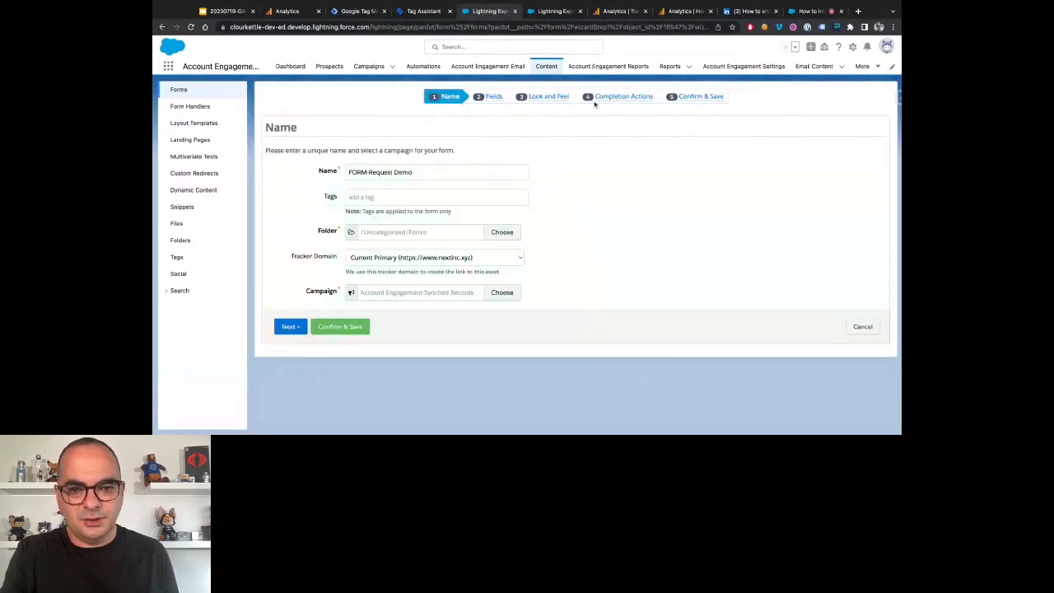
left_click(606, 99)
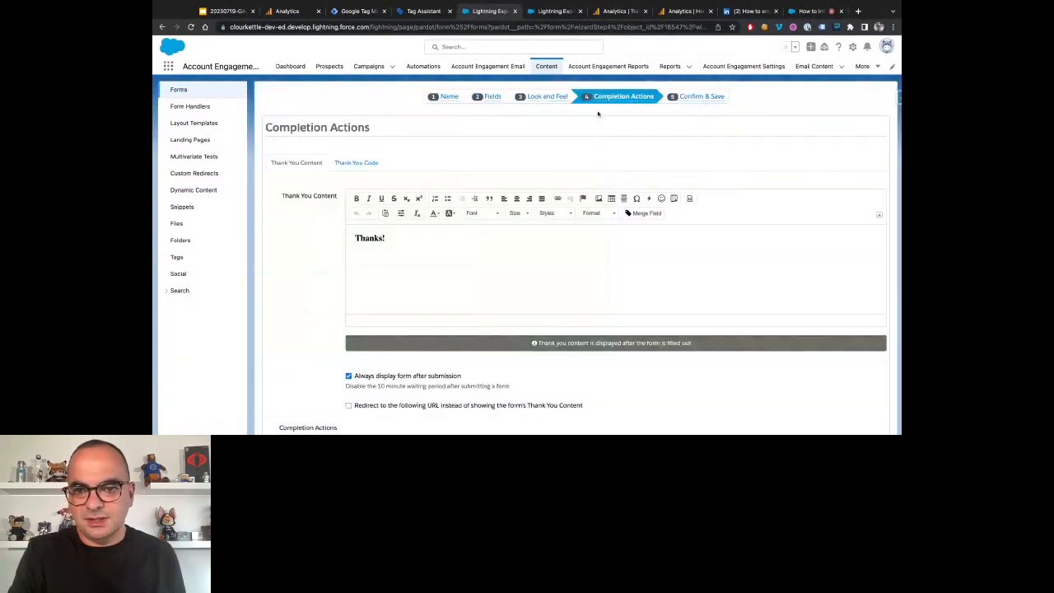
left_click(809, 12)
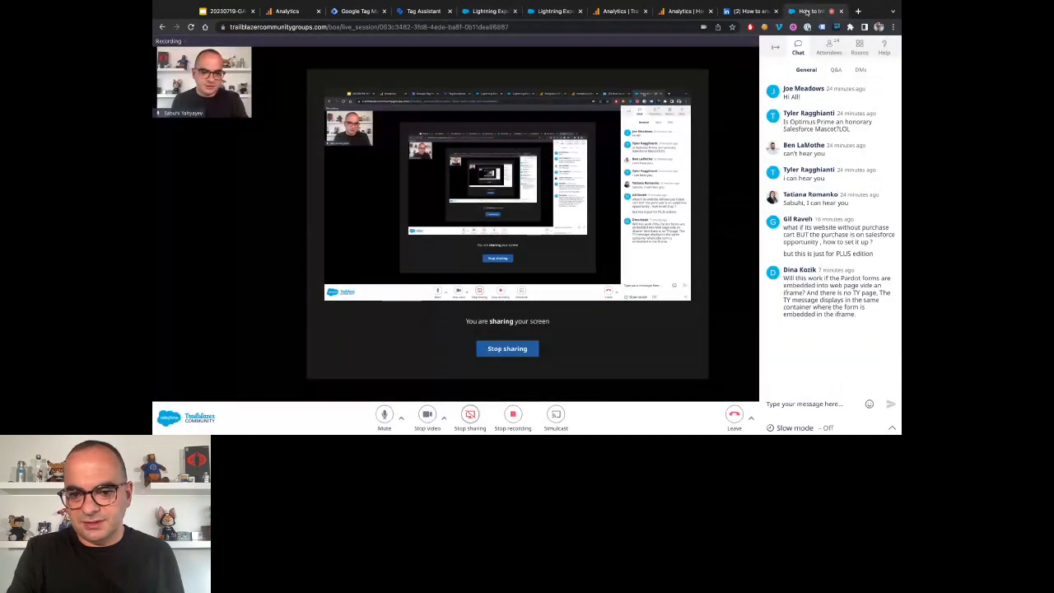
left_click(284, 10)
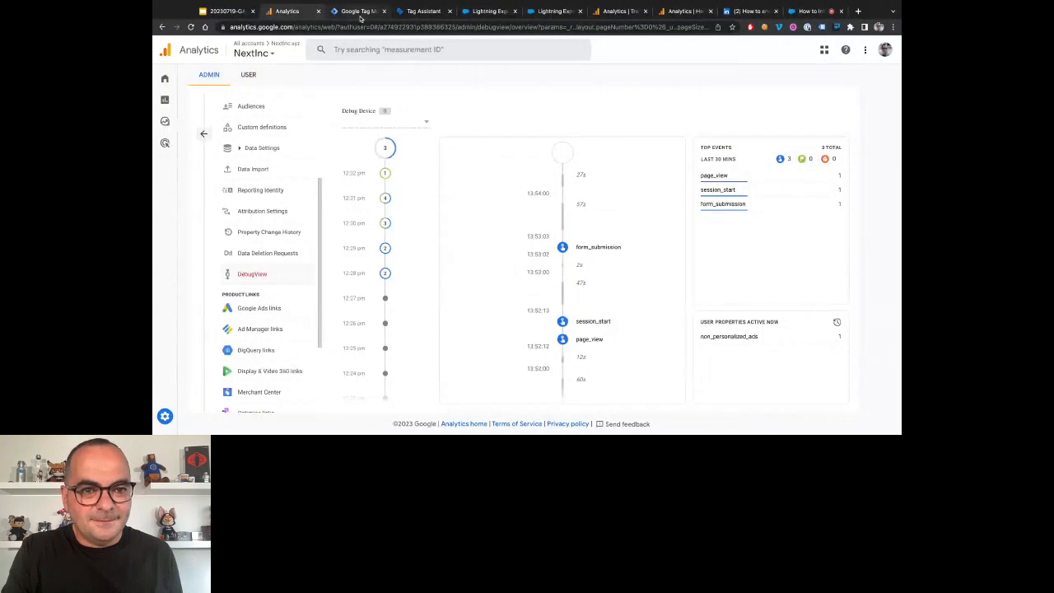
left_click(537, 15)
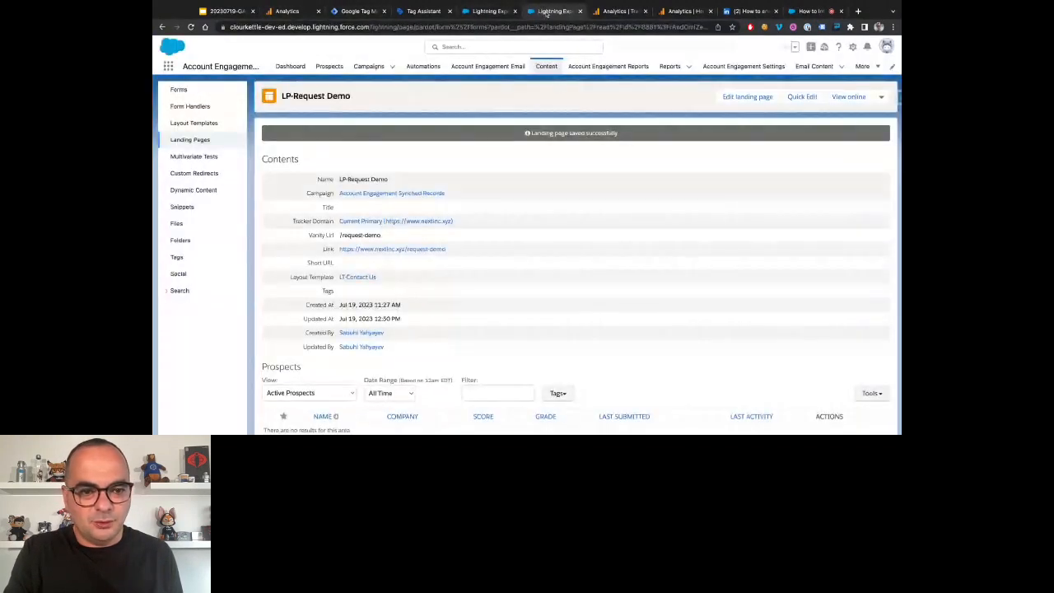
Add the line formLocation: 'footer', below eventName in FORM-Request Demo's thank you code and save the form
left_click(491, 12)
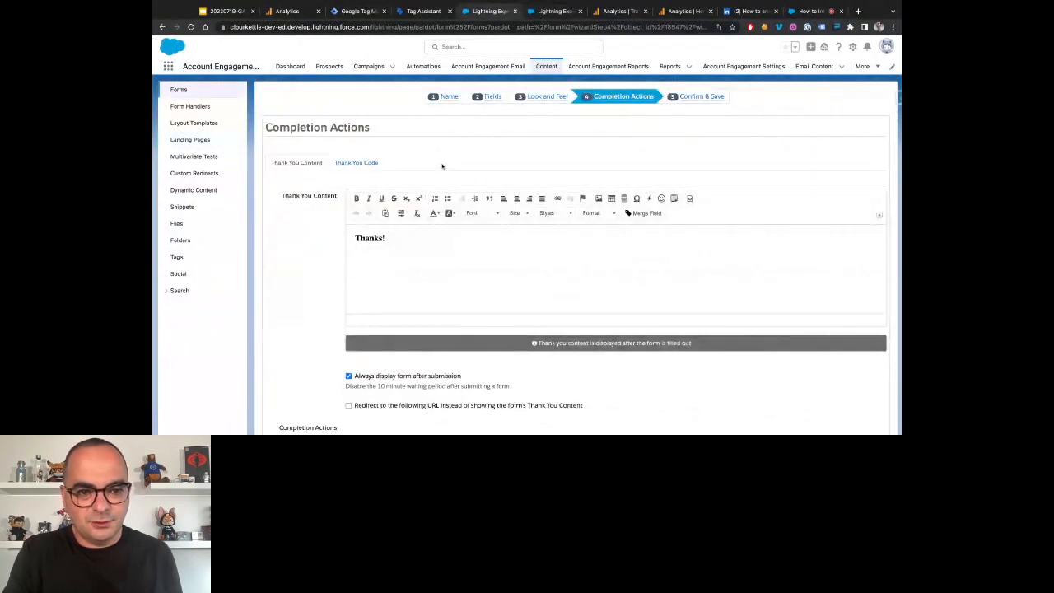
left_click(377, 164)
left_click(442, 220)
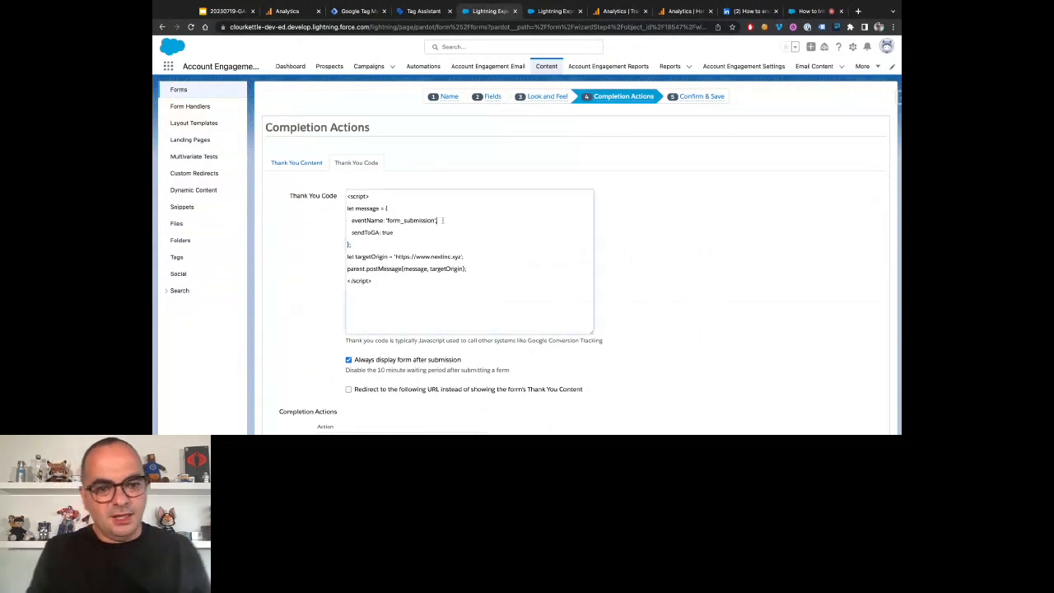
key("Return")
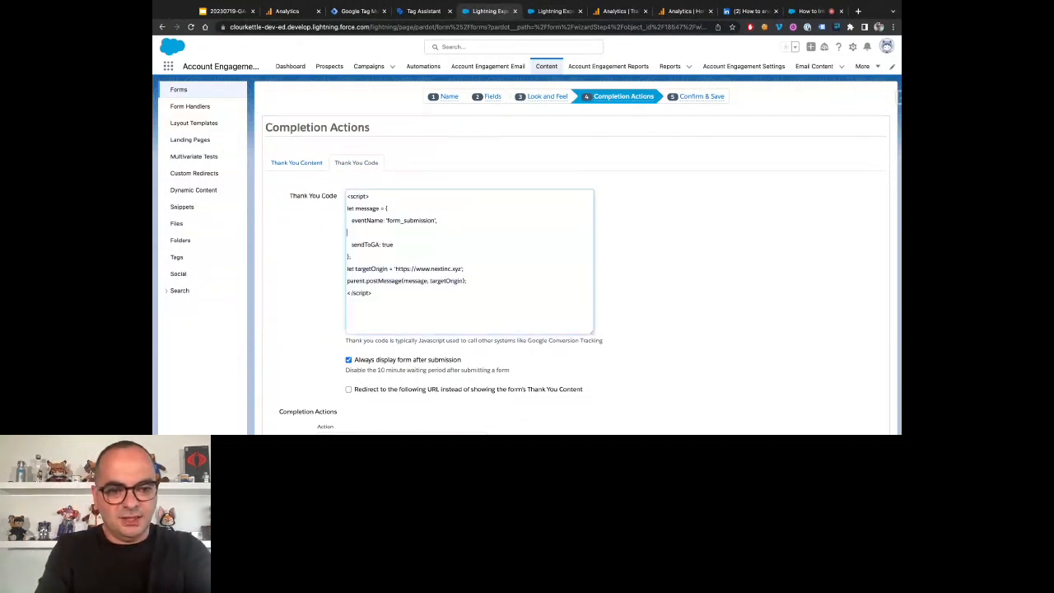
key("Down")
key("Up")
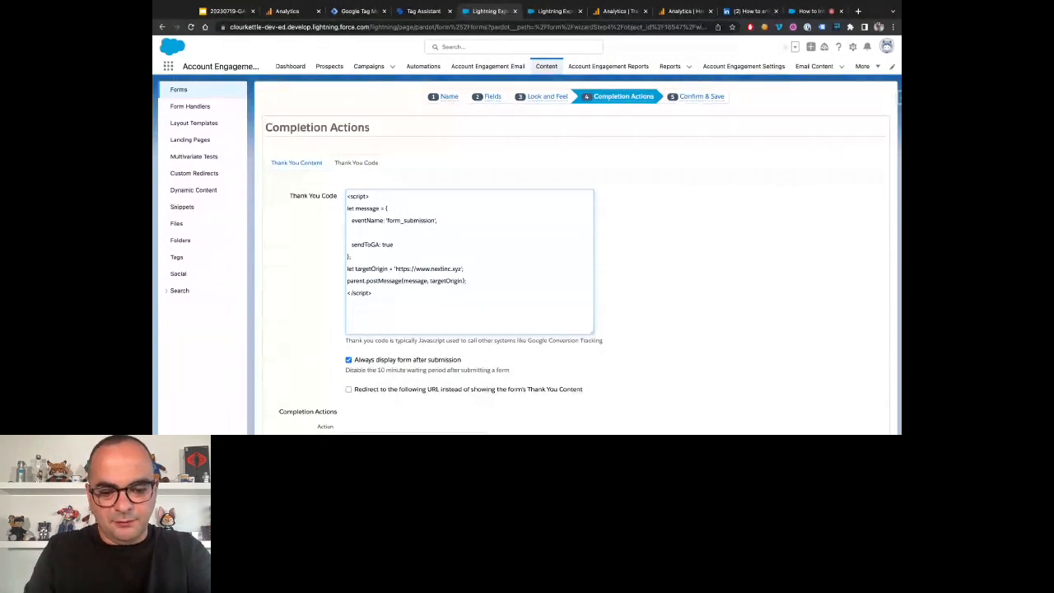
type("formLoc")
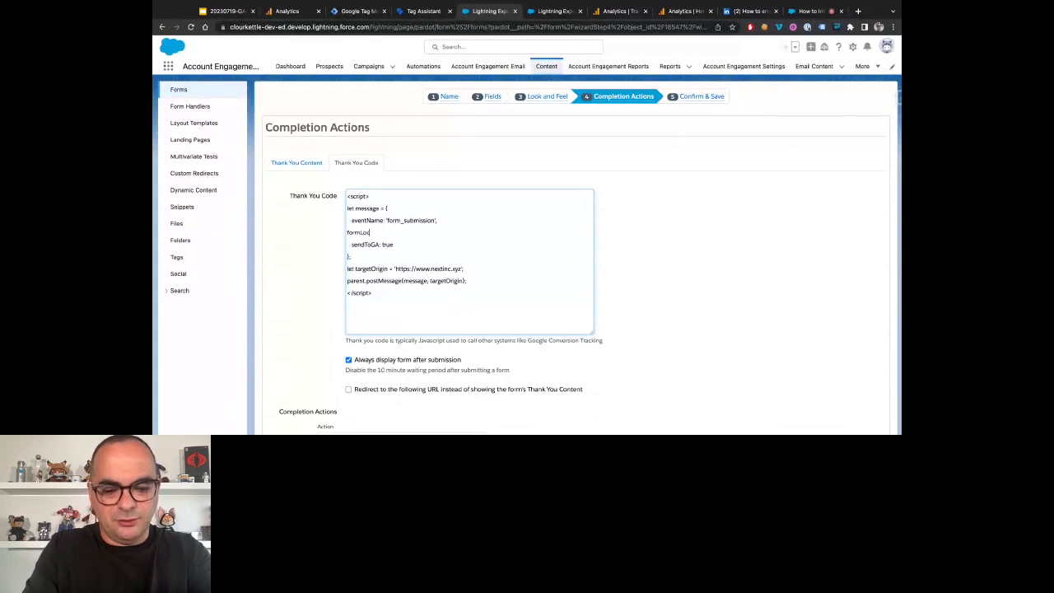
type("ation")
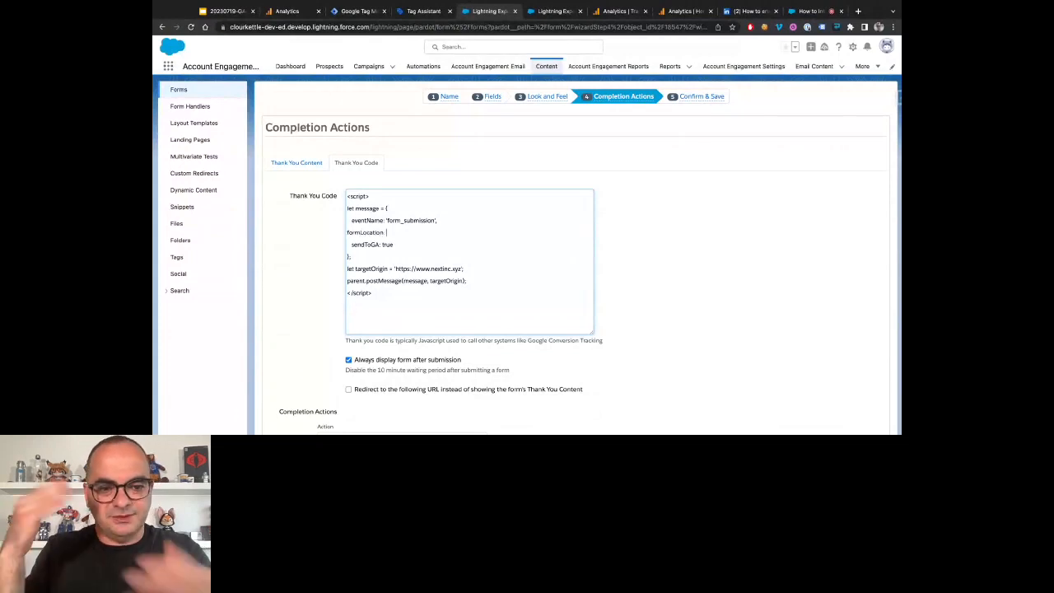
type(": '")
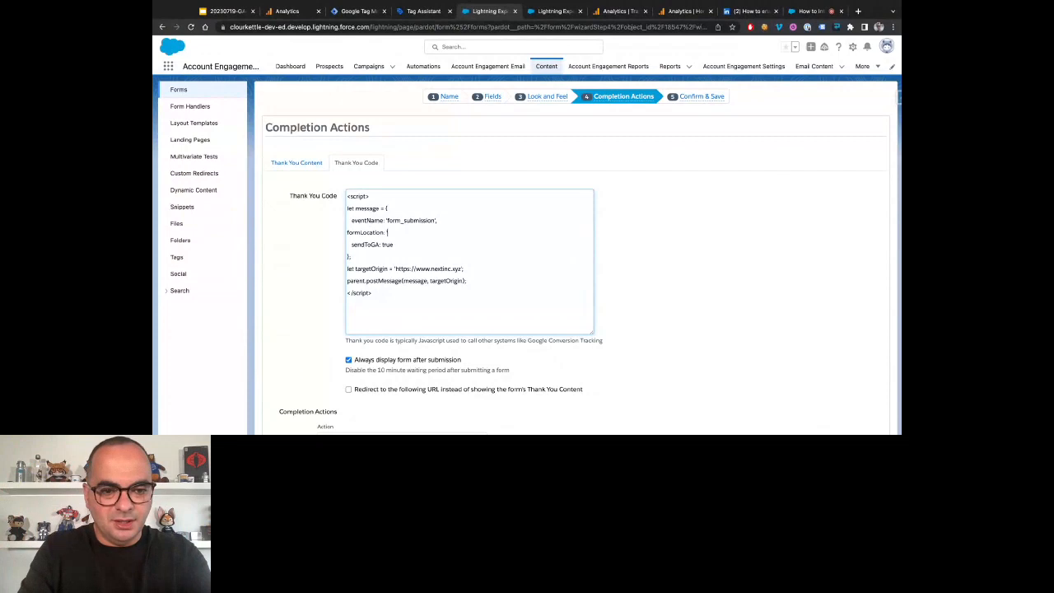
type("fo")
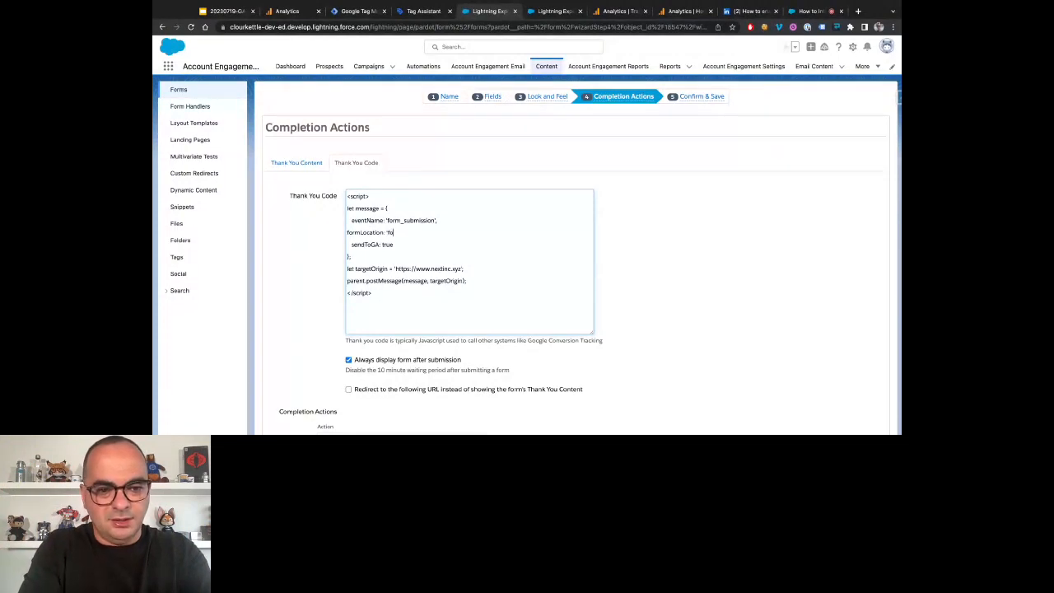
type("oter")
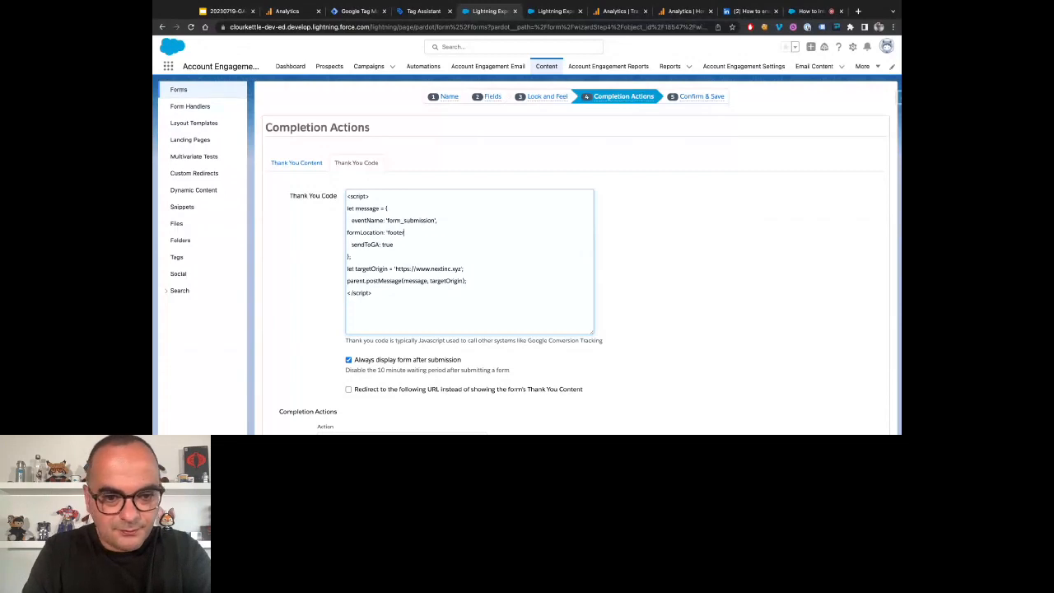
type("',")
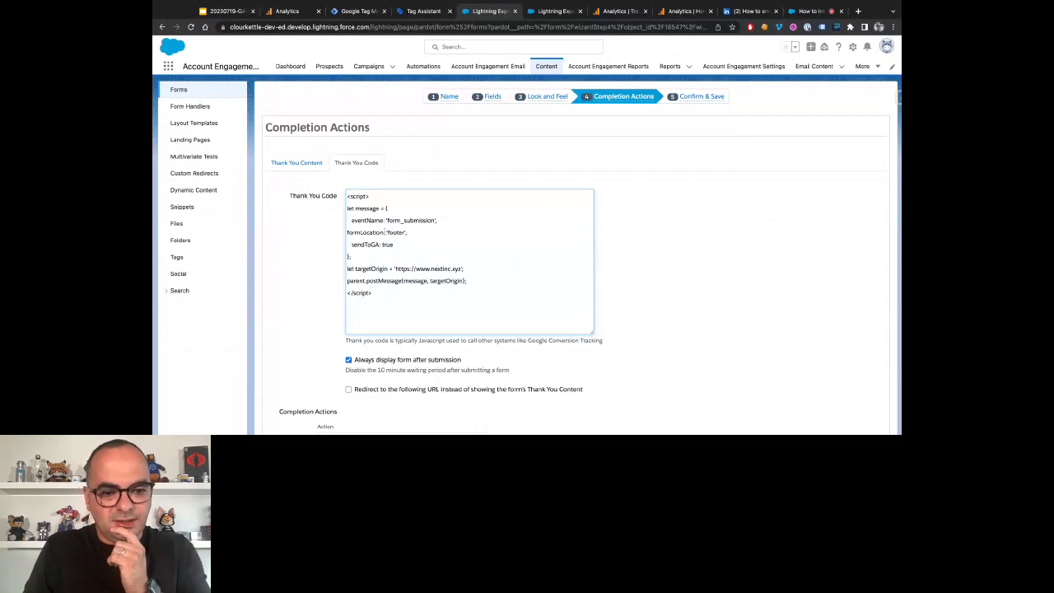
scroll(381, 392, "down", 3)
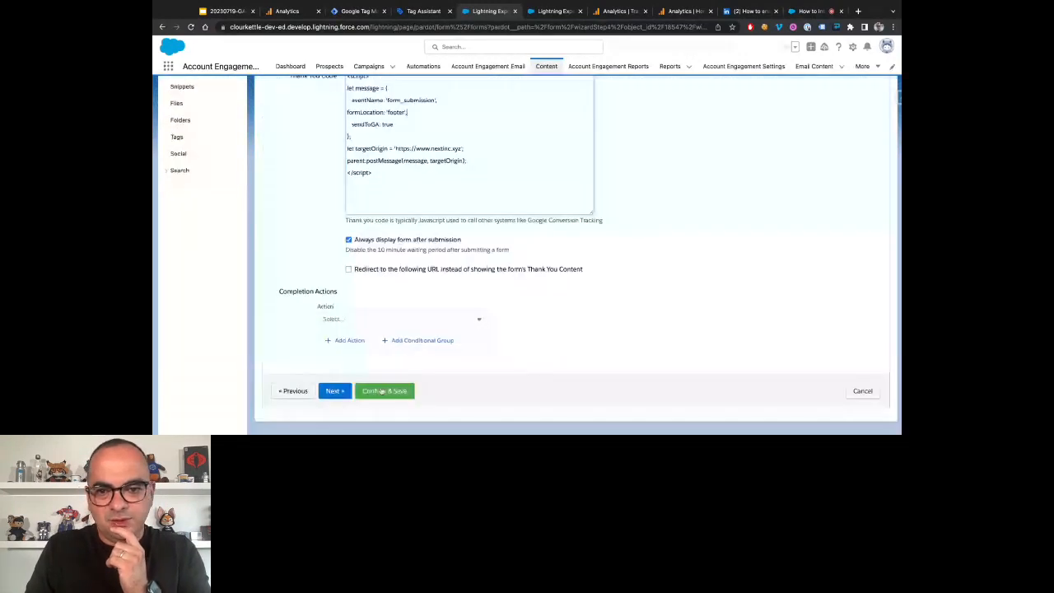
left_click(381, 391)
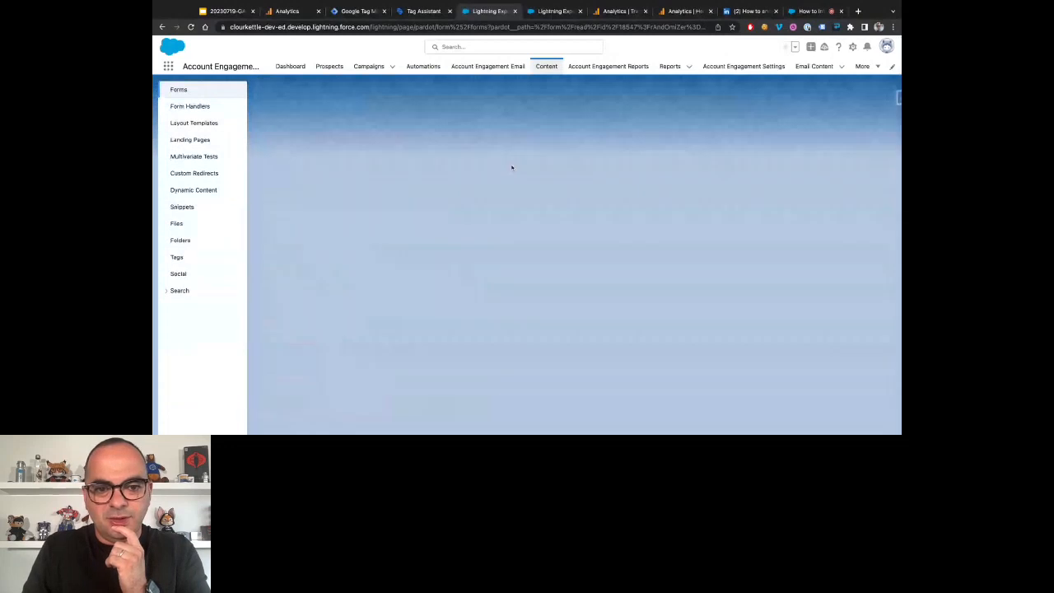
Reopen FORM-Request Demo's thank you code, review its eventName and formLocation lines, and save the form again
left_click(619, 94)
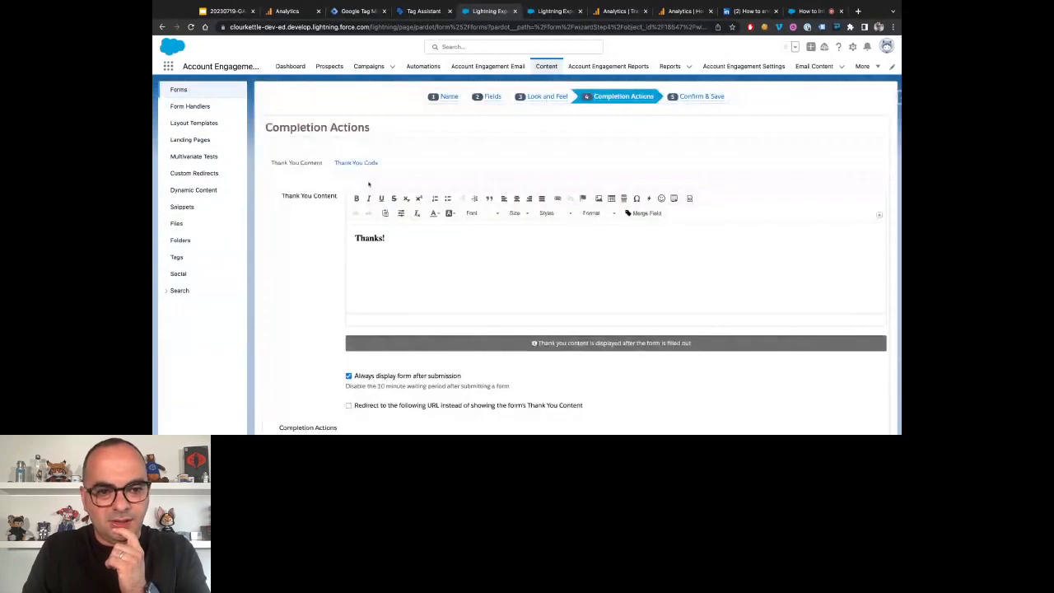
left_click(356, 163)
left_click_drag(352, 221, 437, 220)
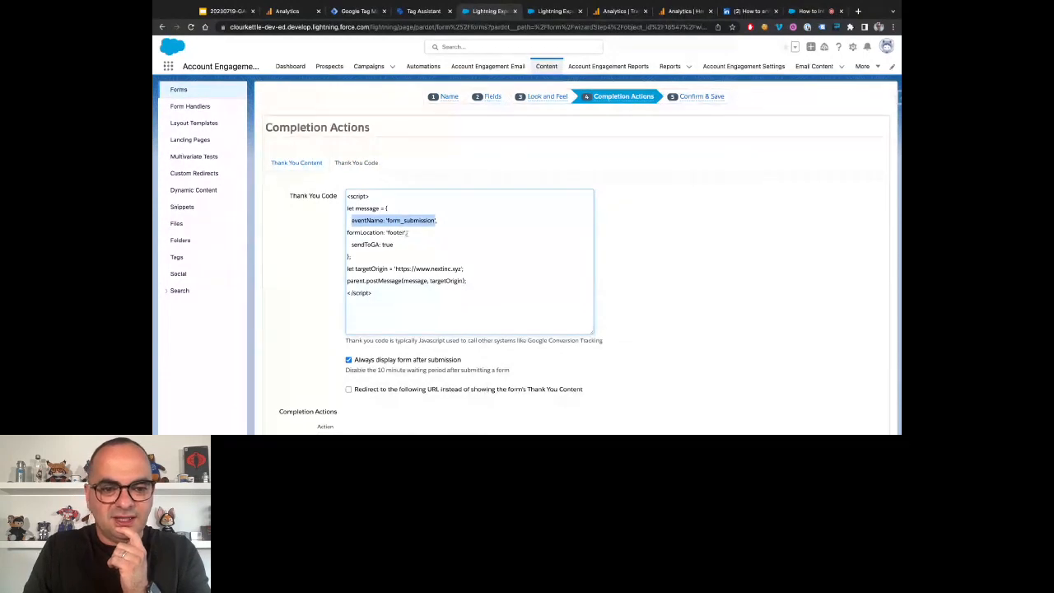
left_click(406, 233)
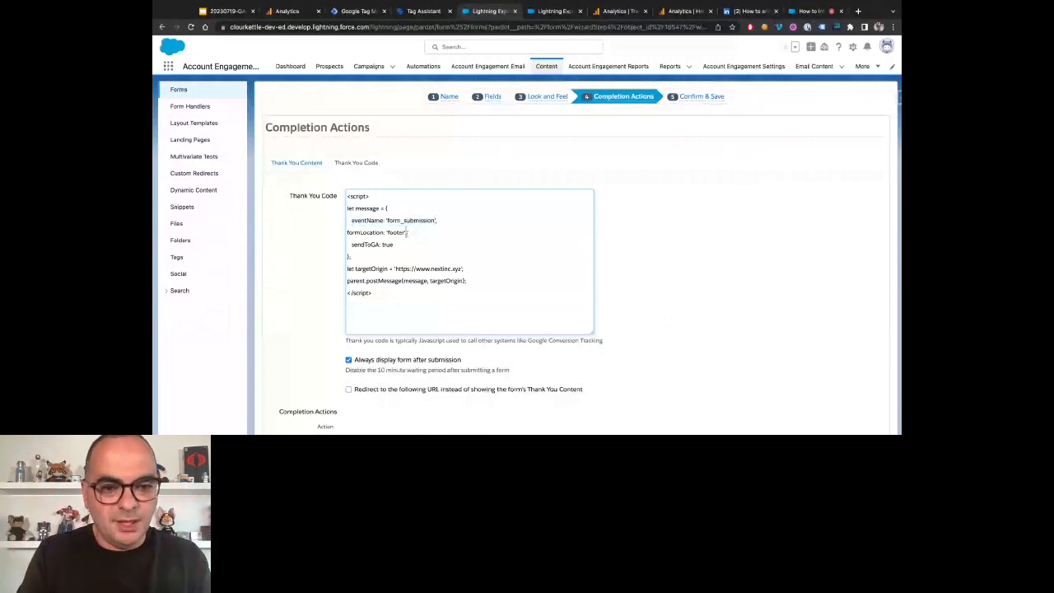
key("shift+super+Left")
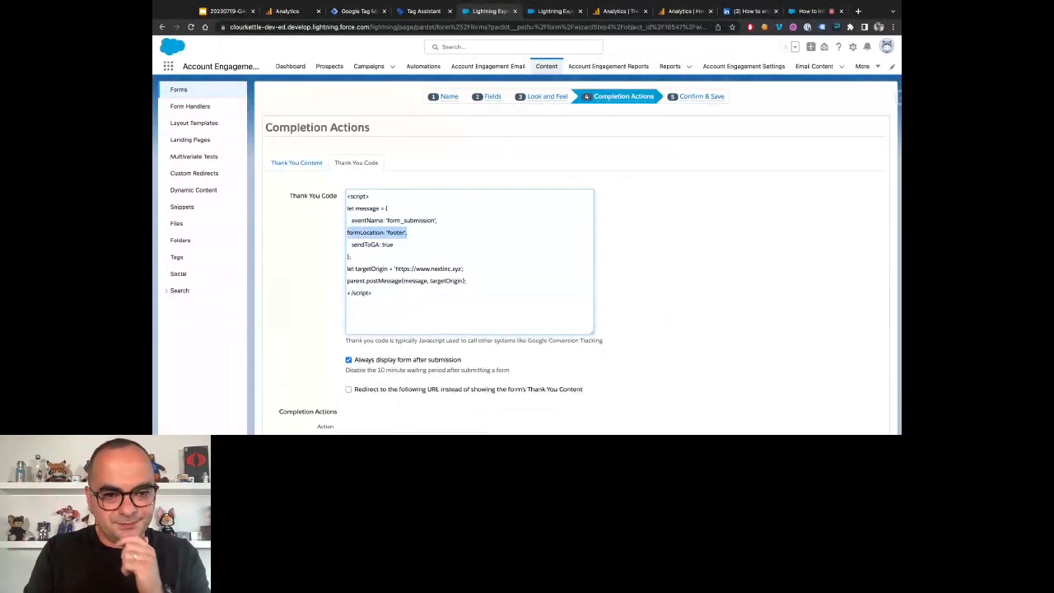
scroll(576, 288, "down", 3)
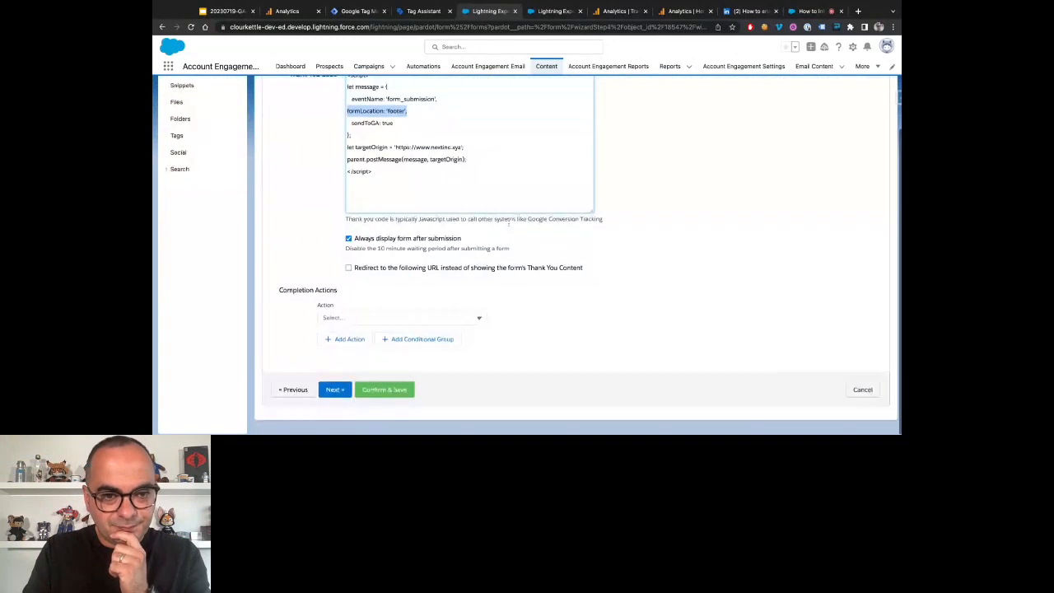
left_click(398, 393)
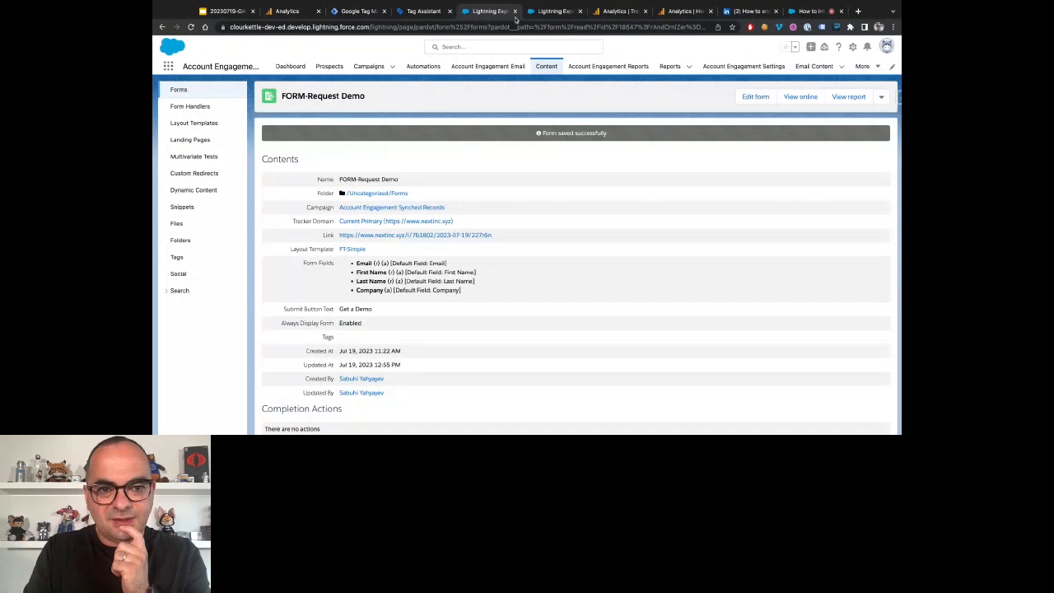
Edit the LP-Request Demo landing page in Salesforce and open the code of its form block
left_click(550, 13)
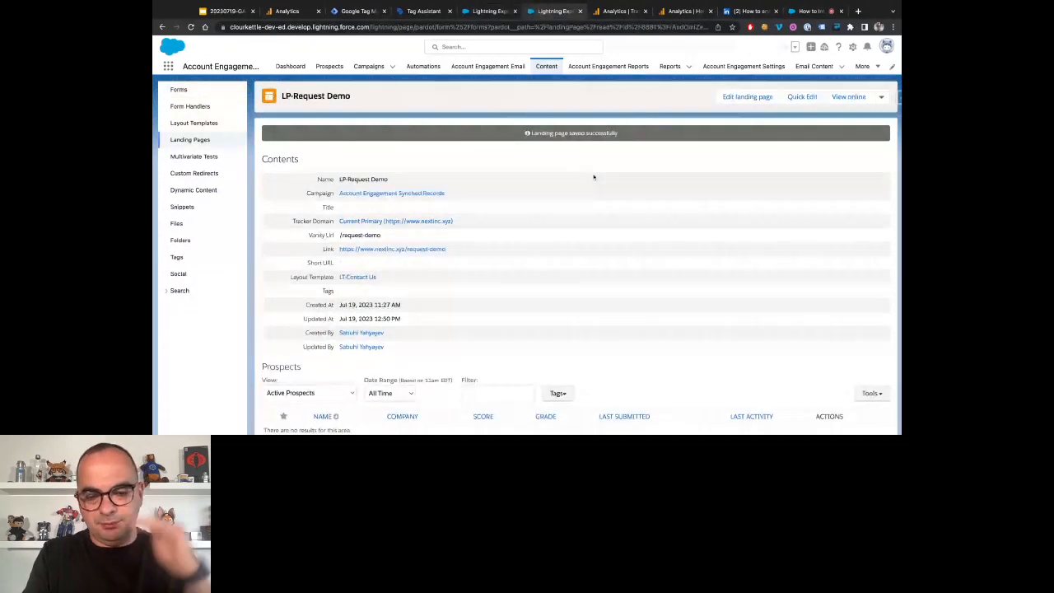
left_click(745, 97)
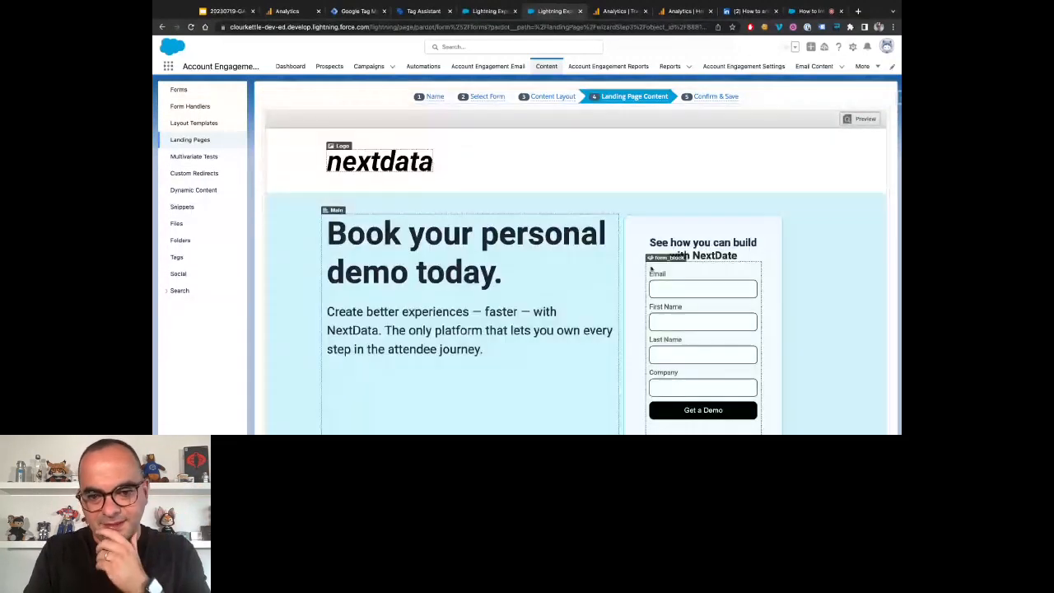
scroll(650, 194, "down", 1)
left_click(671, 216)
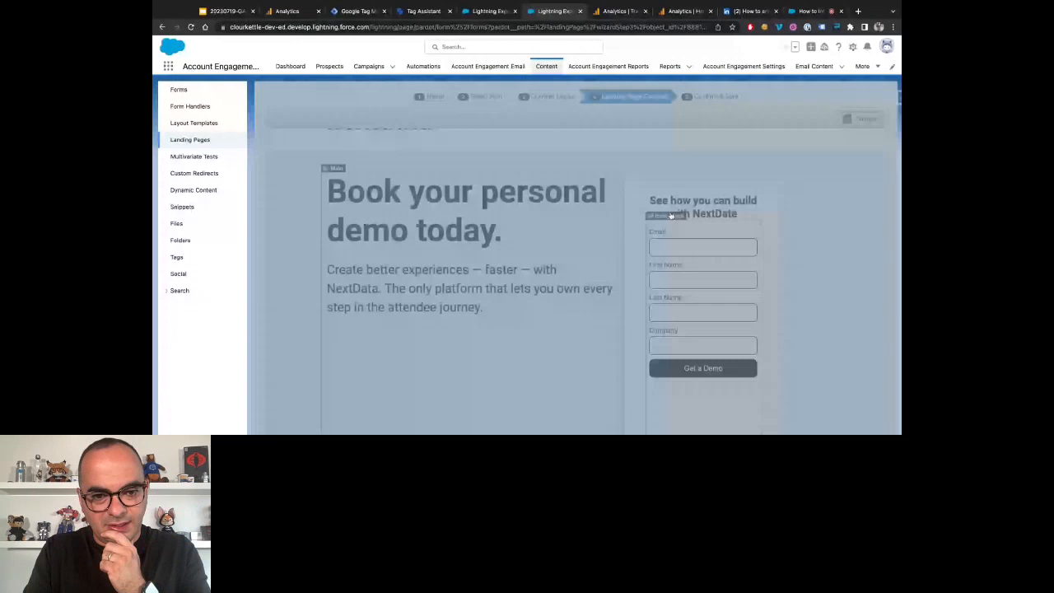
Add the line var formLocation = event.data.formLocation; below the eventName variable in the form block's script
mouse_move(448, 204)
left_mouse_down()
mouse_move(559, 190)
mouse_move(440, 189)
left_mouse_up()
key("ctrl+c")
key("Right")
key("Return")
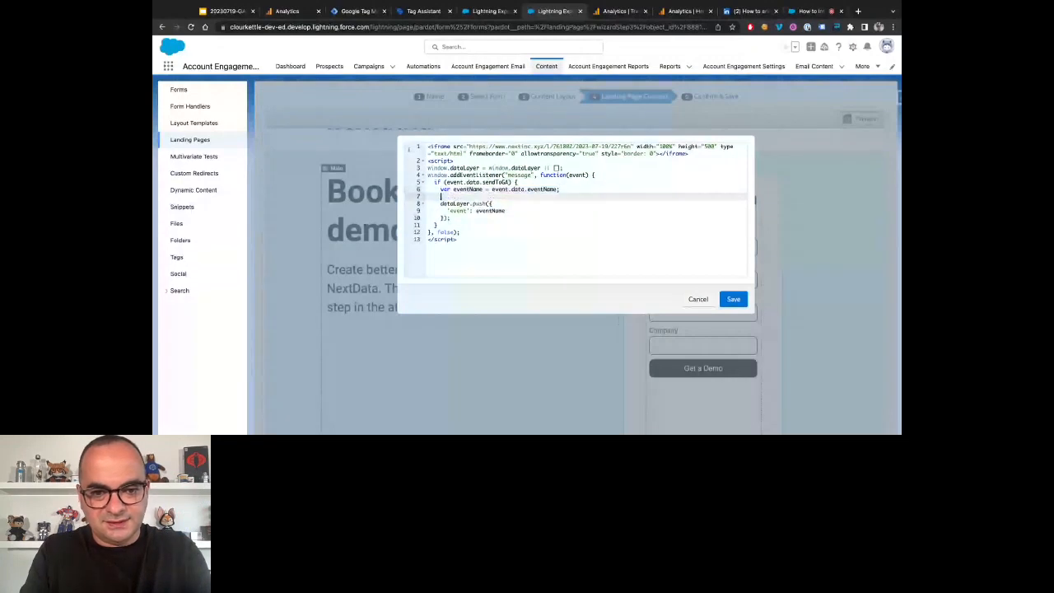
key("ctrl+v")
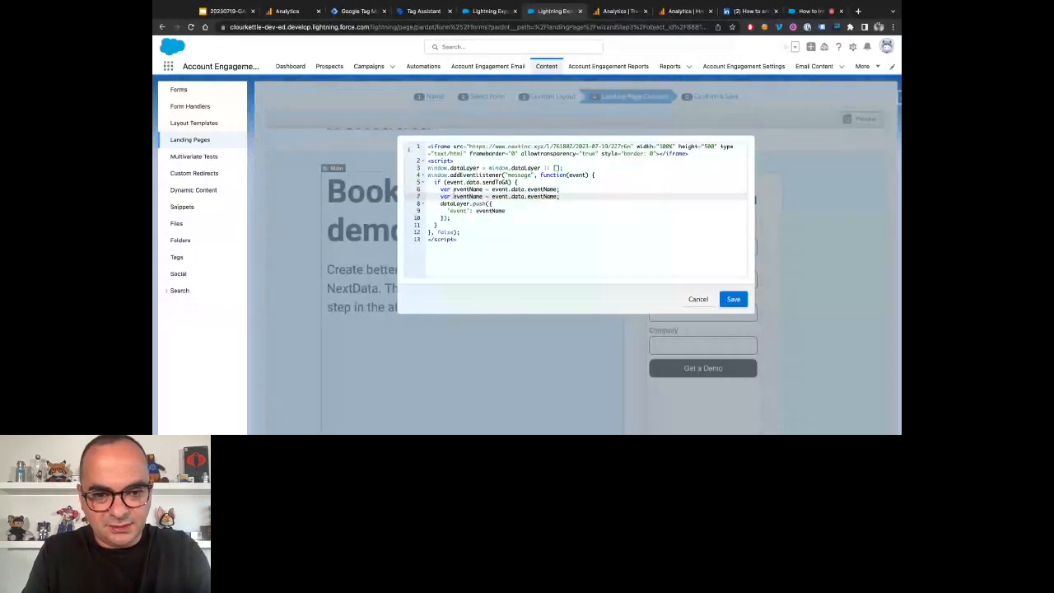
double_click(457, 196)
type("formLo")
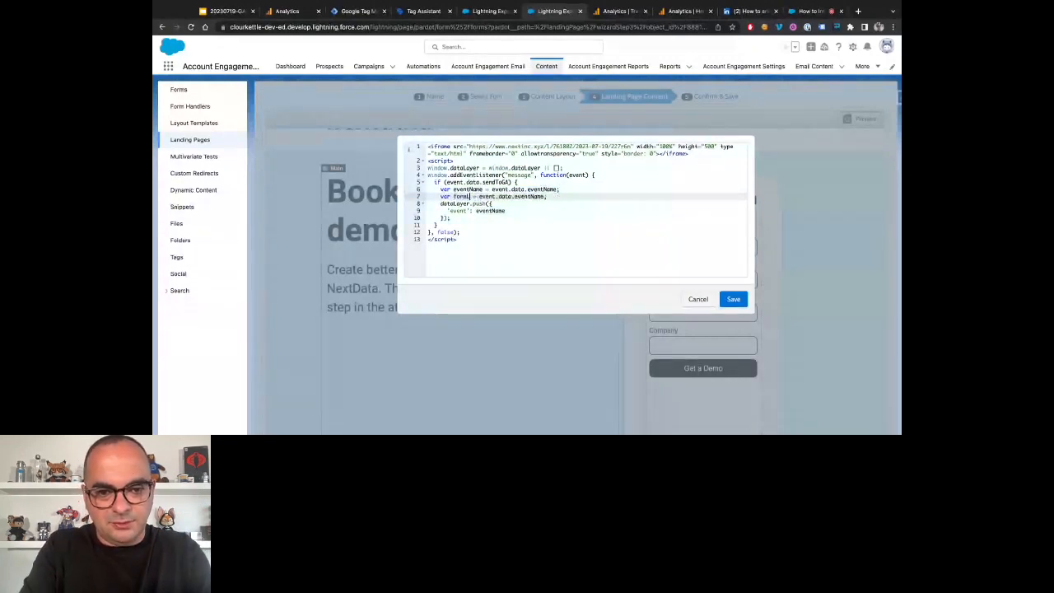
type("cation")
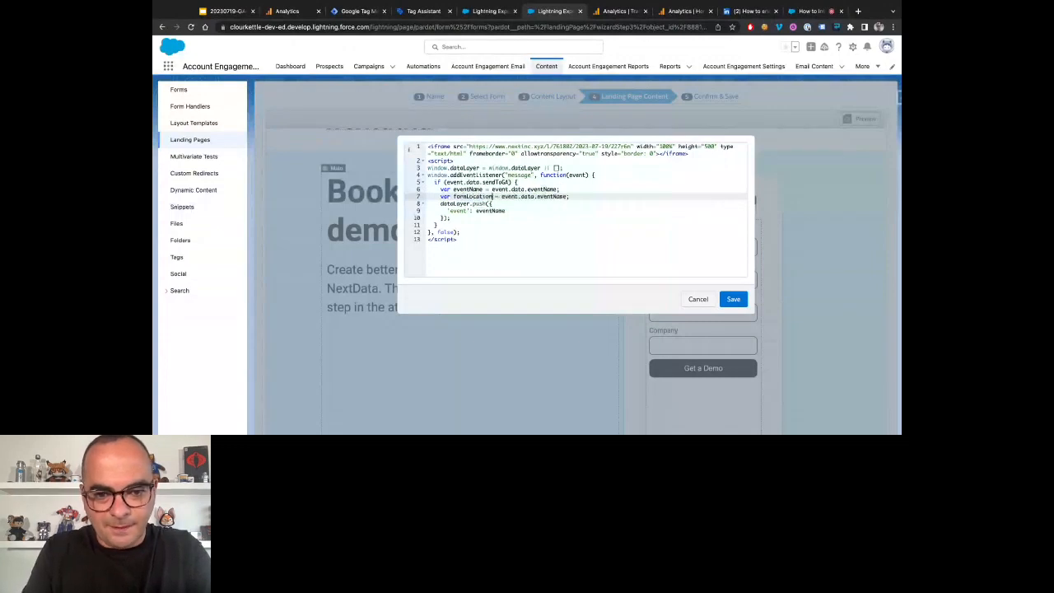
double_click(469, 197)
key("super+c")
double_click(551, 196)
key("super+v")
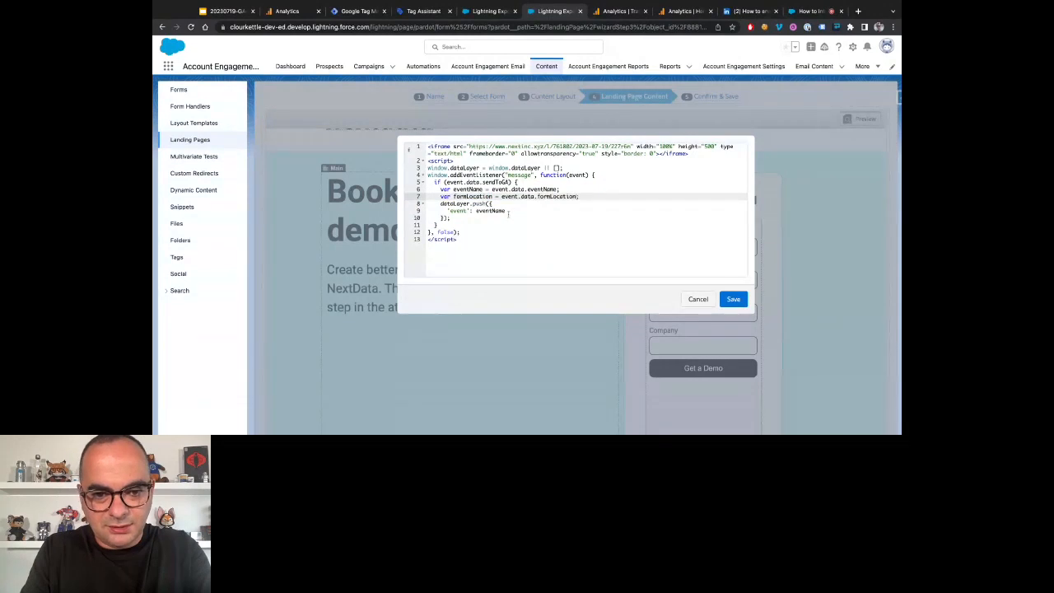
Add the entry 'formLocation': formLocation to the dataLayer.push call, separated from the event entry by a comma
left_click(509, 212)
key("Return")
type("'for")
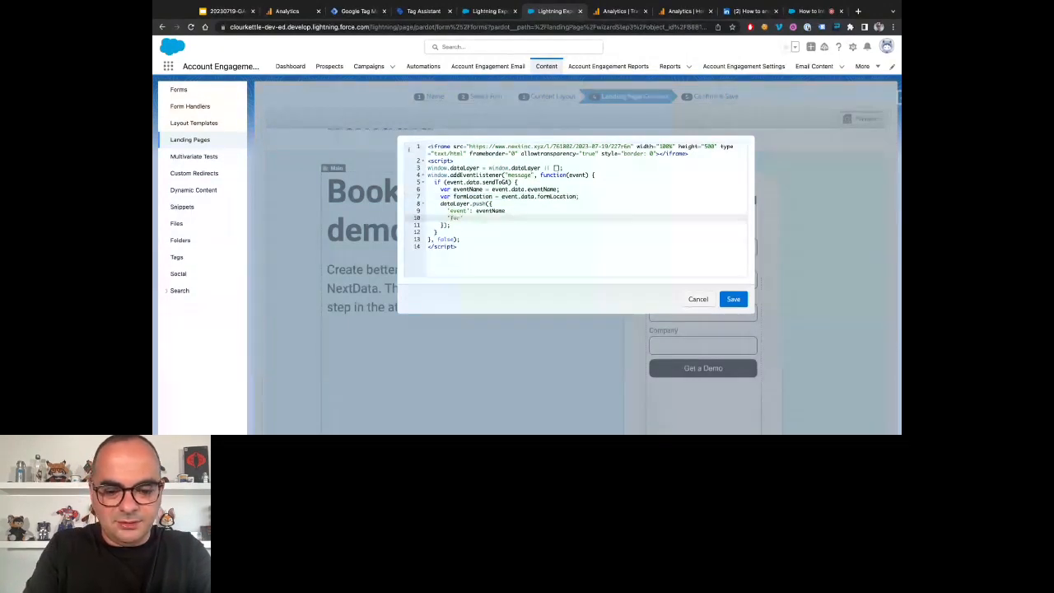
type("mLocation'")
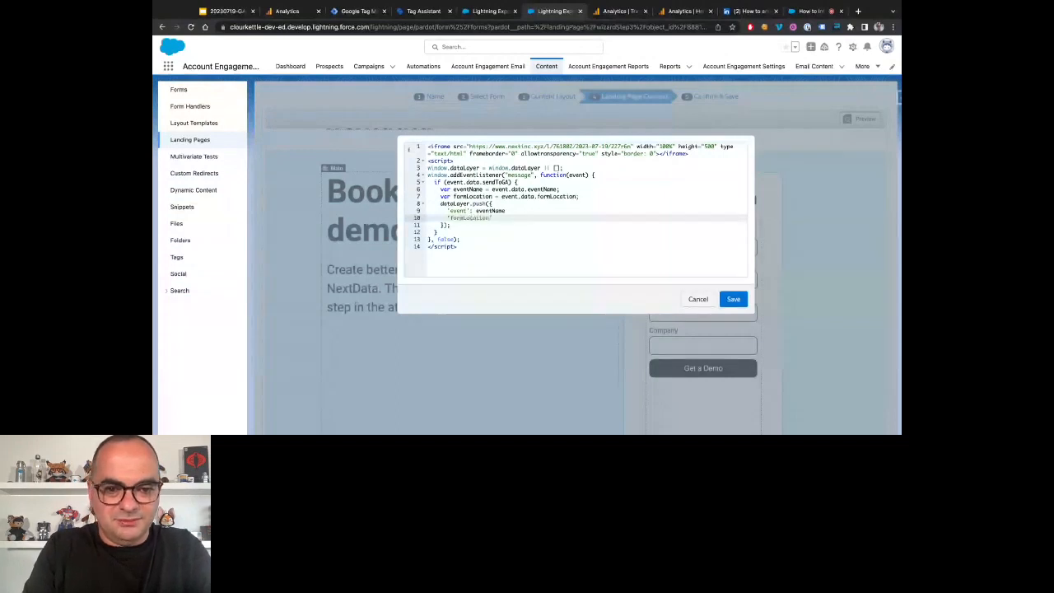
type(":")
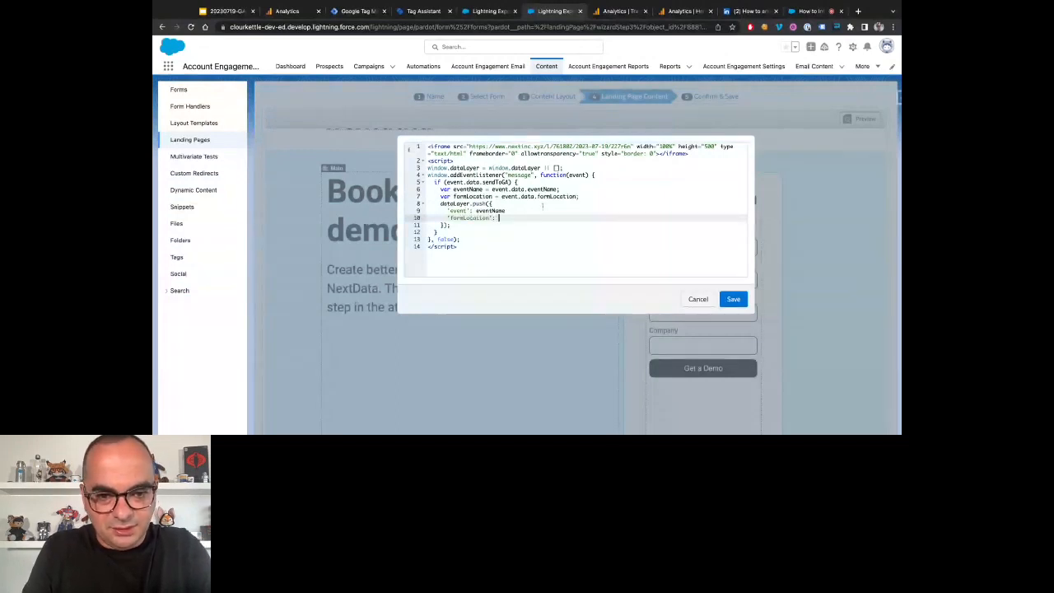
left_click(542, 206)
type(",")
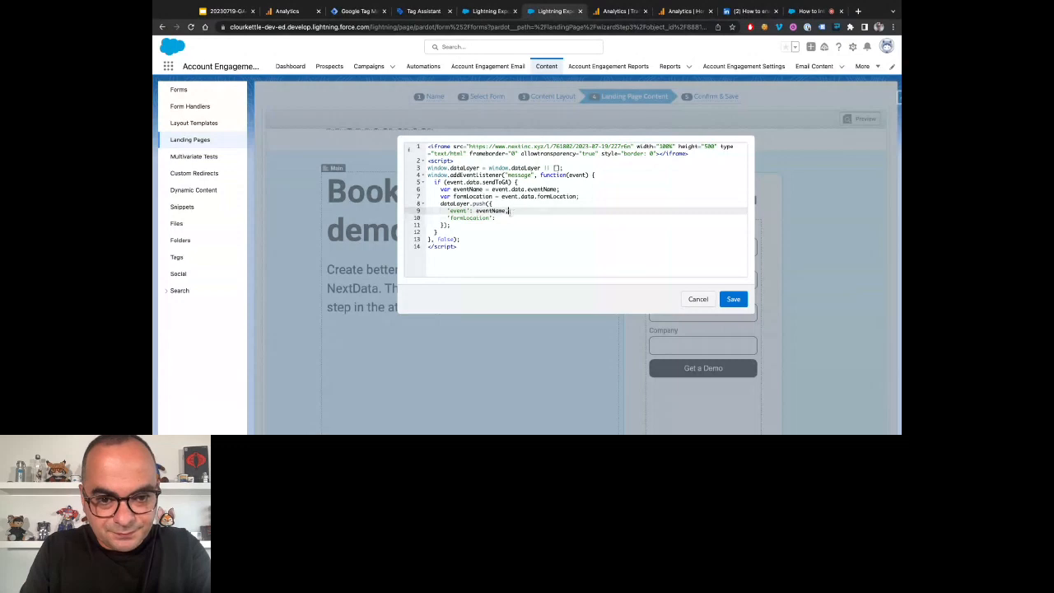
double_click(491, 196)
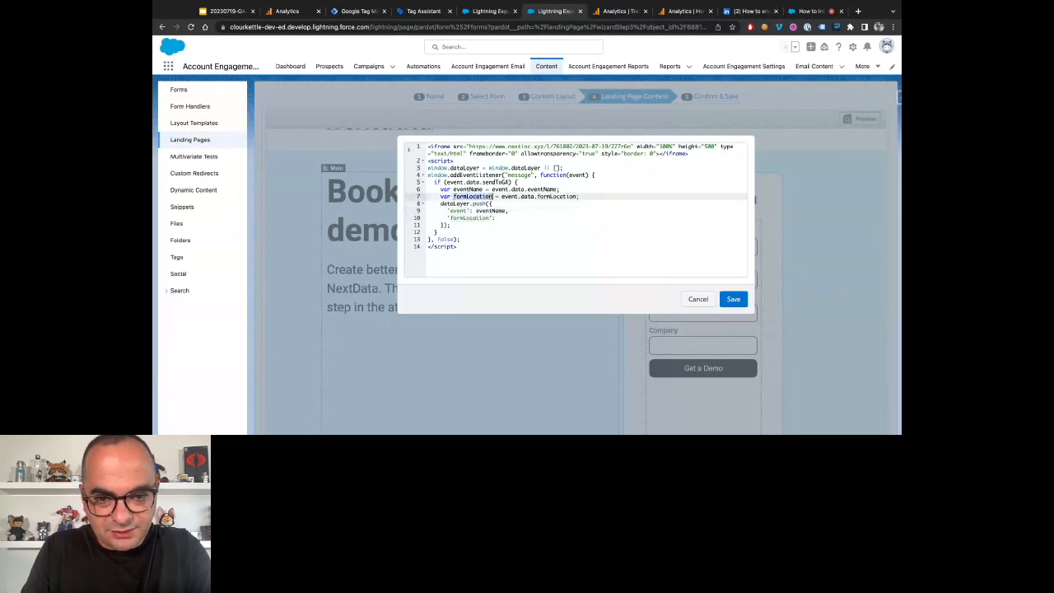
key("ctrl+c")
left_click(498, 217)
key("ctrl+v")
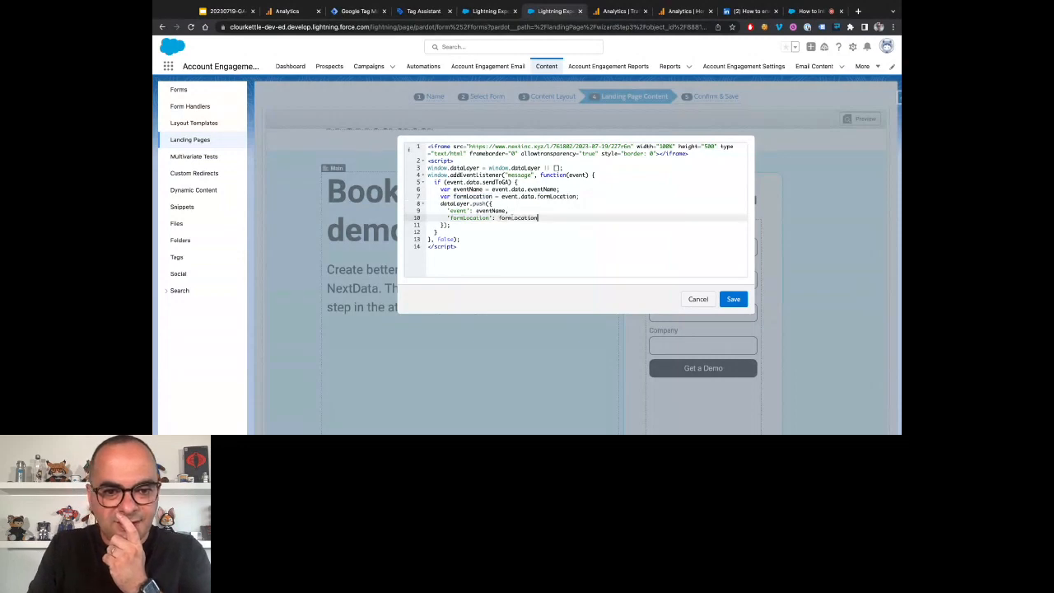
Review the added formLocation lines around the dataLayer.push call and save the form block's code
left_click_drag(440, 196, 579, 196)
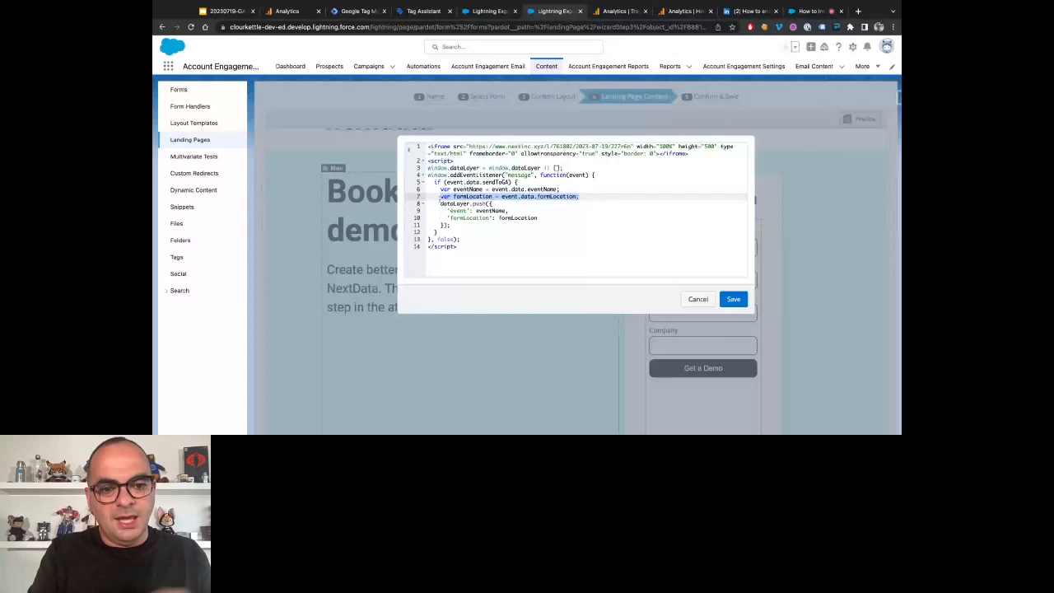
left_click_drag(440, 204, 493, 203)
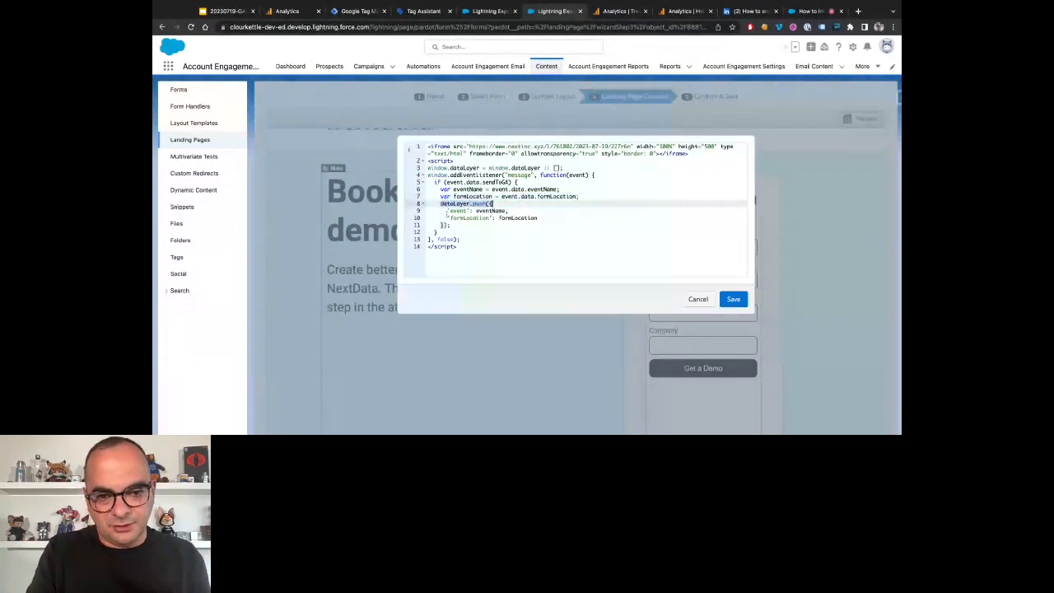
left_click_drag(447, 218, 539, 217)
left_click(732, 299)
scroll(591, 304, "down", 2)
scroll(591, 305, "down", 3)
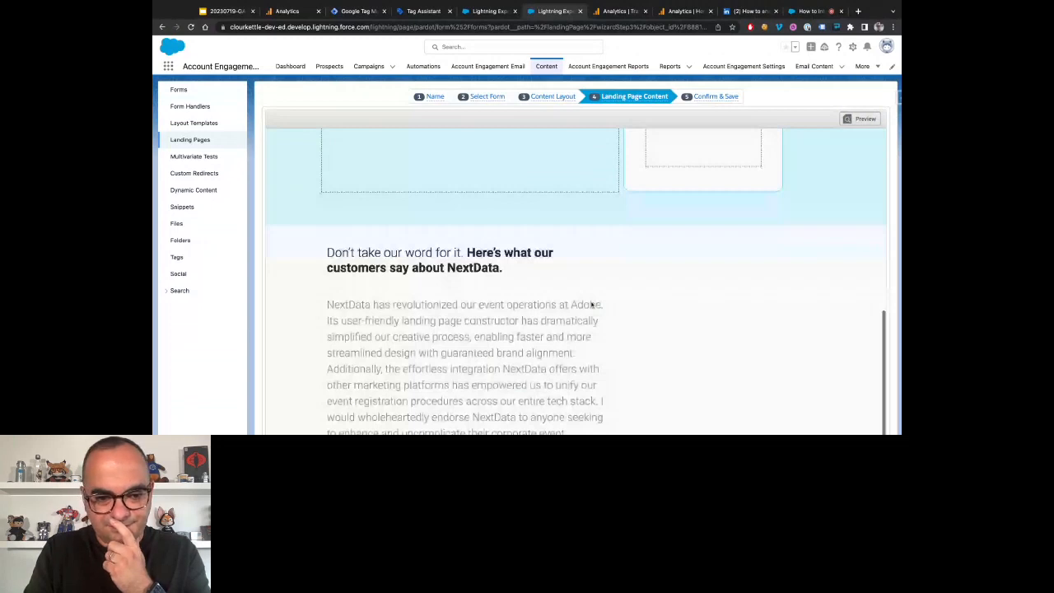
scroll(591, 305, "down", 3)
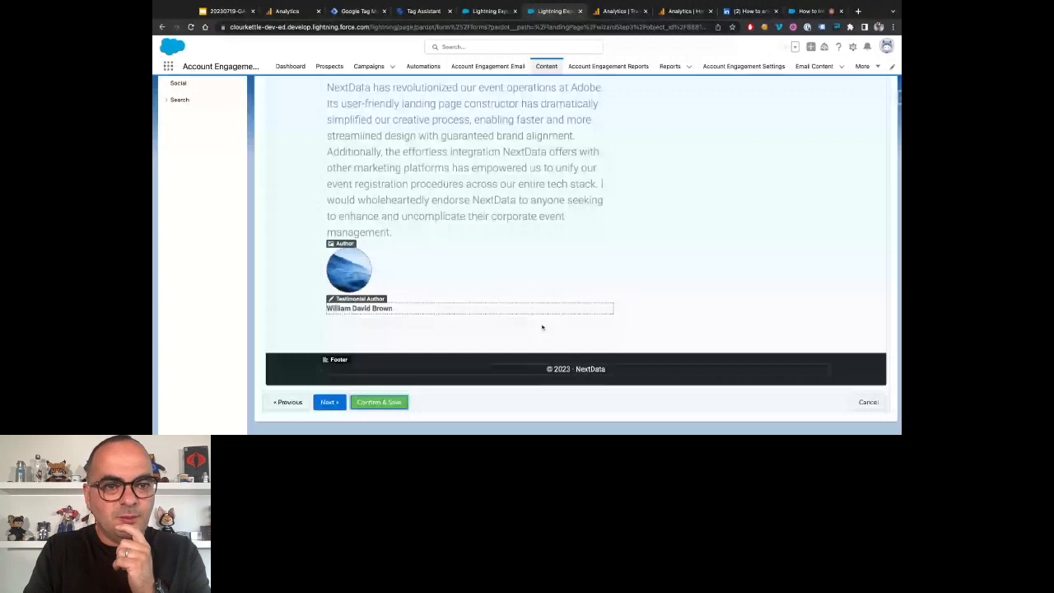
Switch to Google Tag Manager and start a new user-defined variable named cFormLocation
left_click(358, 12)
left_click(209, 205)
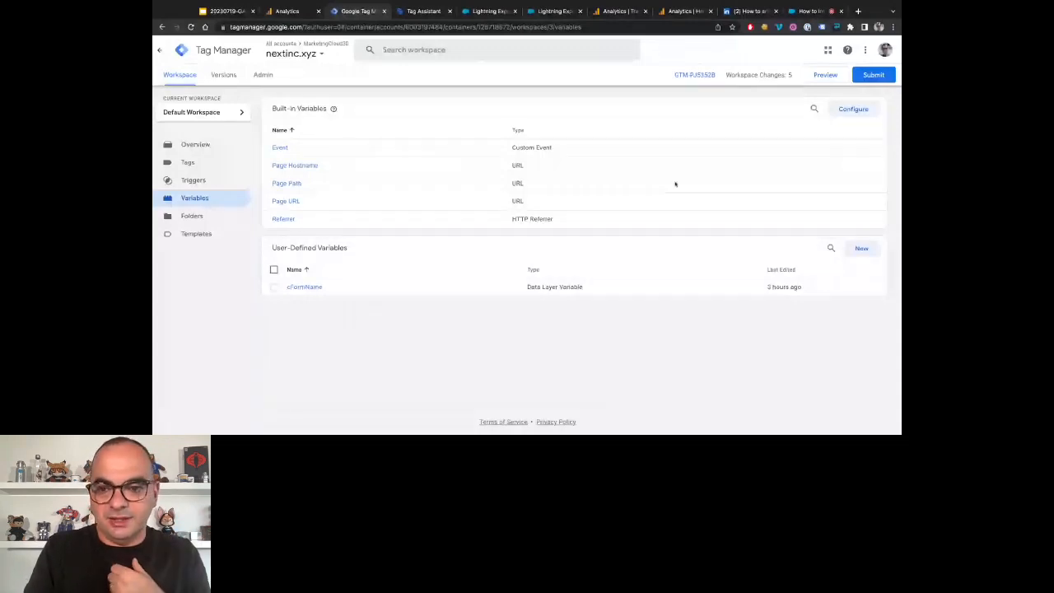
left_click(866, 252)
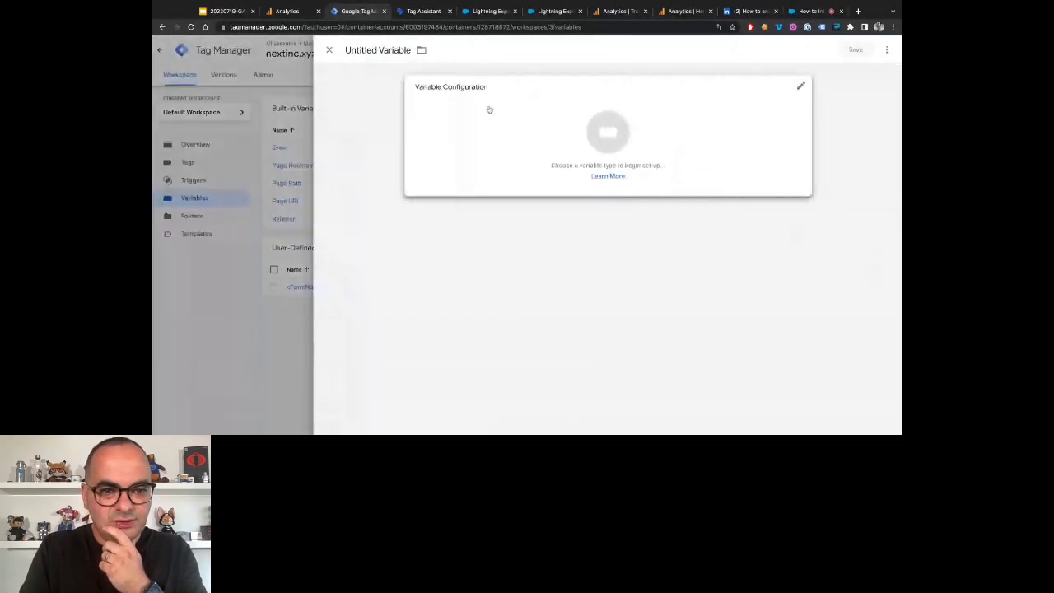
left_click(374, 49)
type("c")
type("FormLocation")
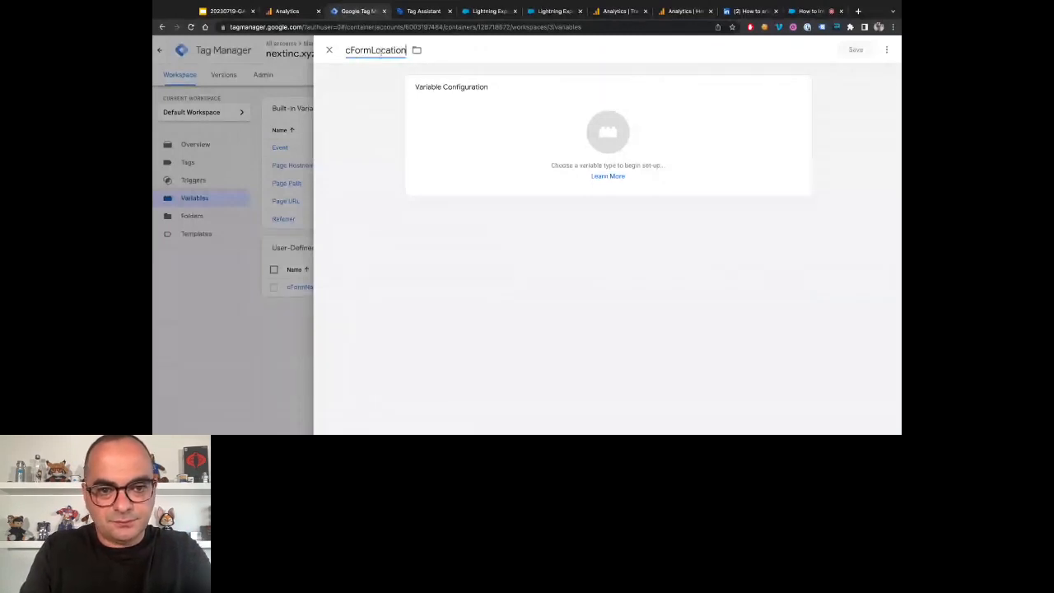
Configure cFormLocation as a Data Layer Variable with the data layer variable name formLocation, and save it
left_click(478, 124)
left_click(673, 258)
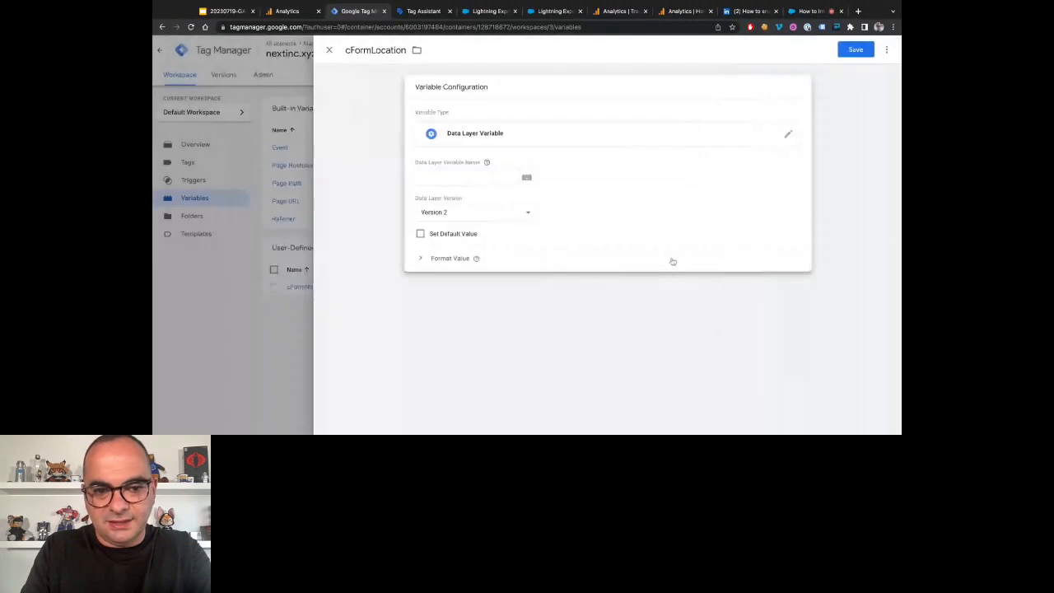
left_click(458, 177)
type("formLocation")
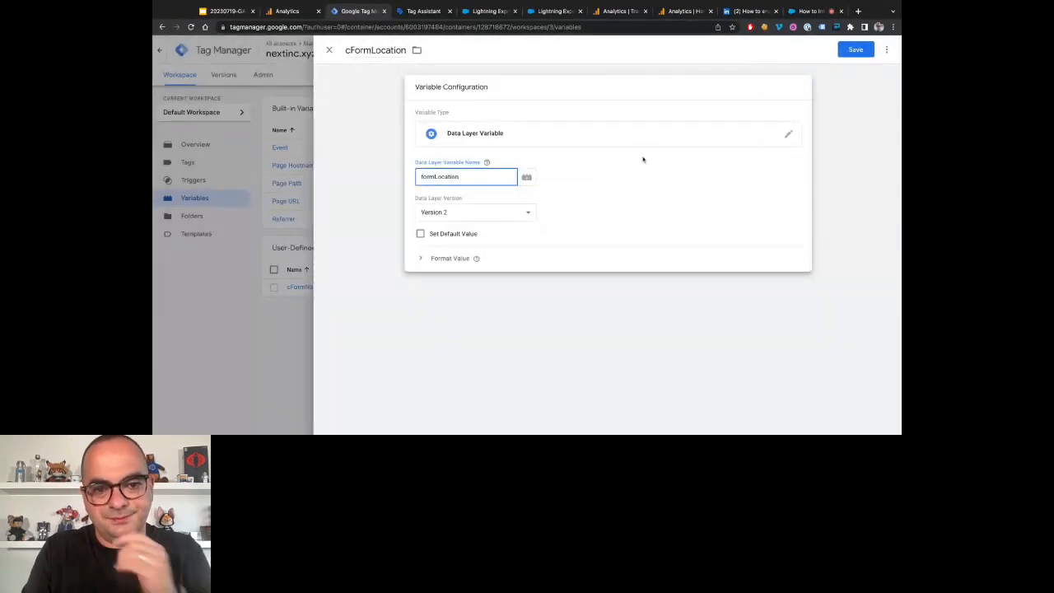
left_click(854, 51)
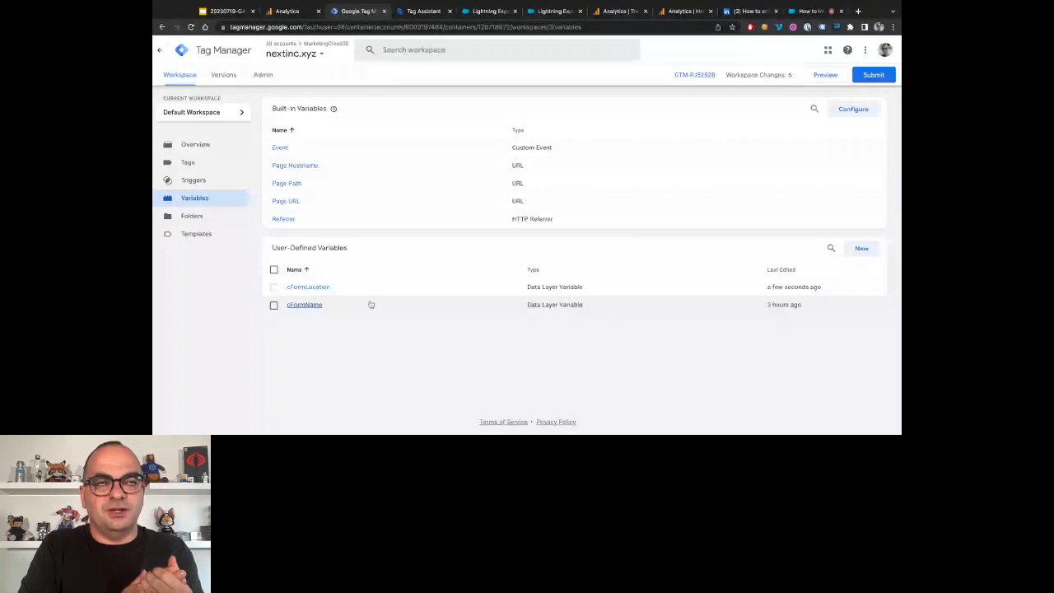
Edit the GA4 - form_submission tag and add an event parameter named formLocation
left_click(230, 163)
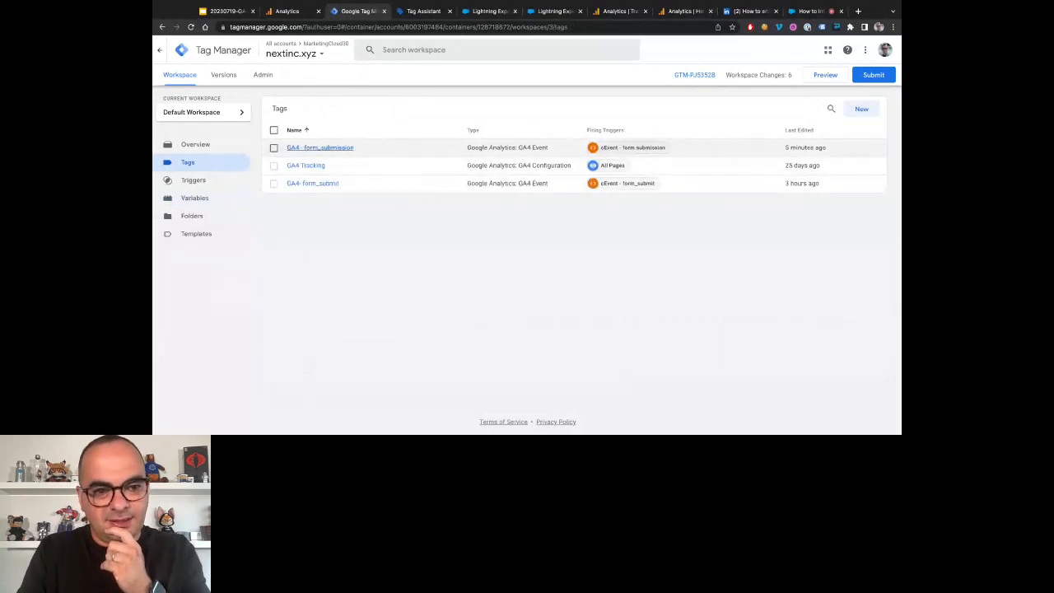
left_click(341, 147)
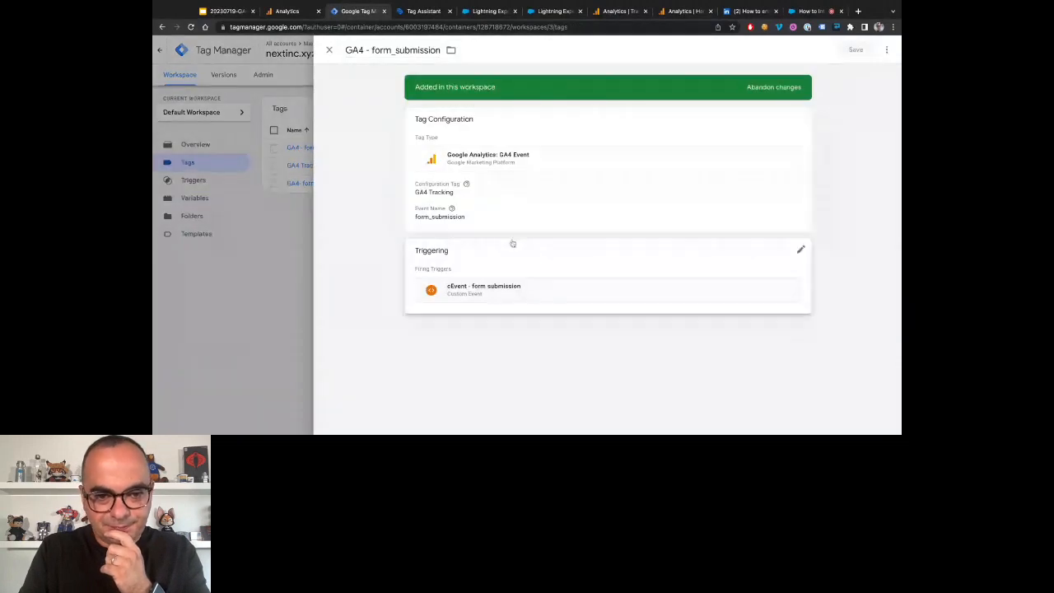
left_click(502, 195)
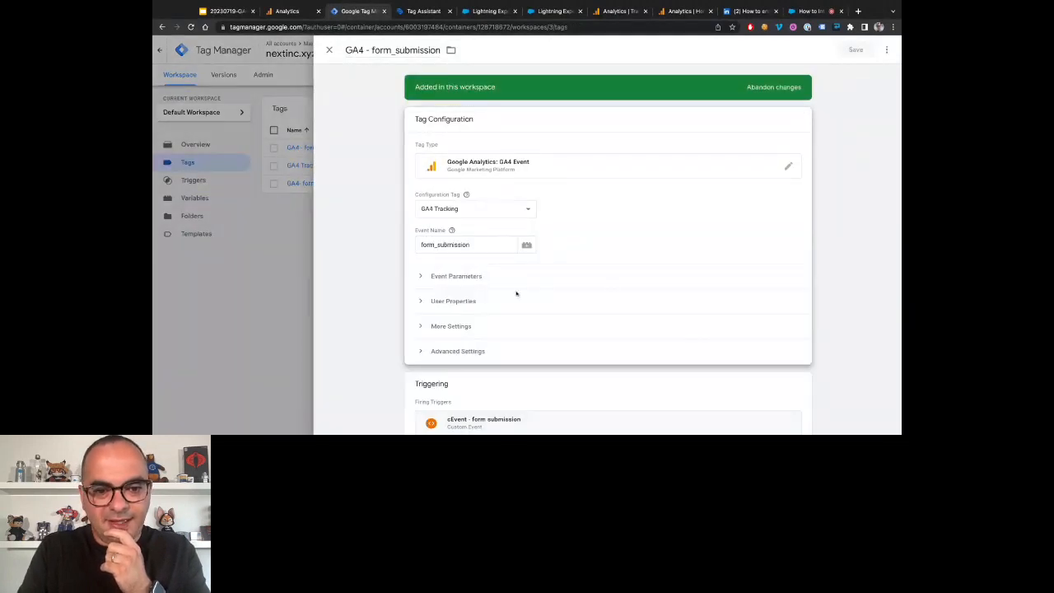
scroll(516, 293, "down", 1)
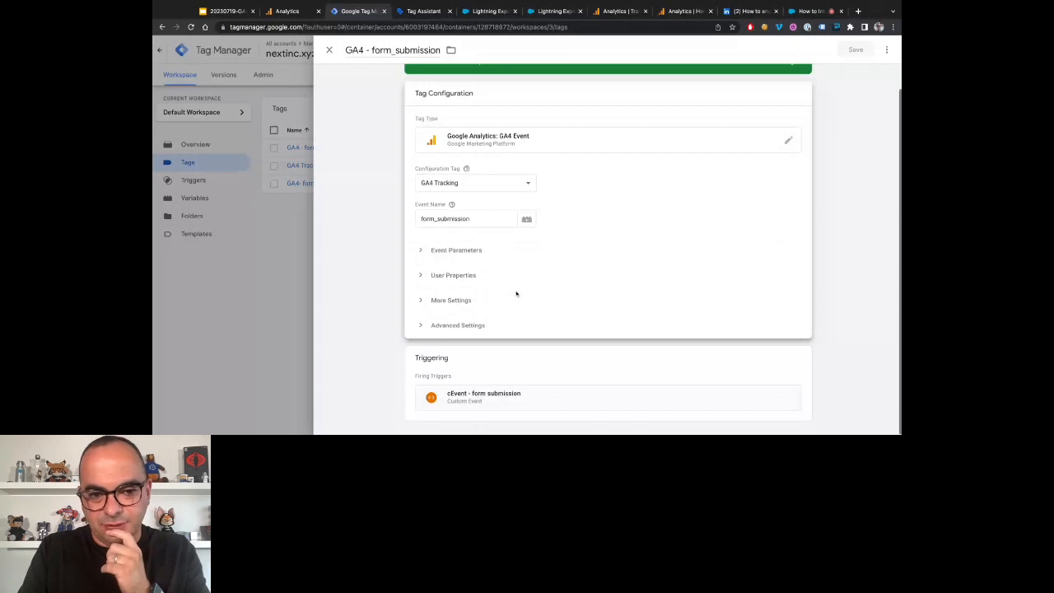
left_click(458, 252)
left_click(452, 283)
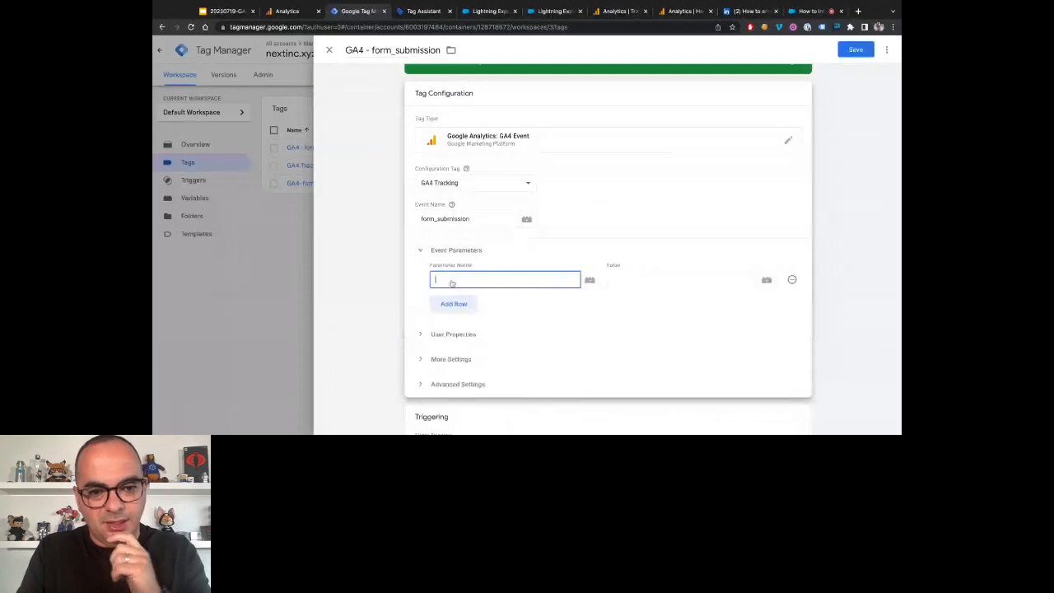
type("c")
type("for")
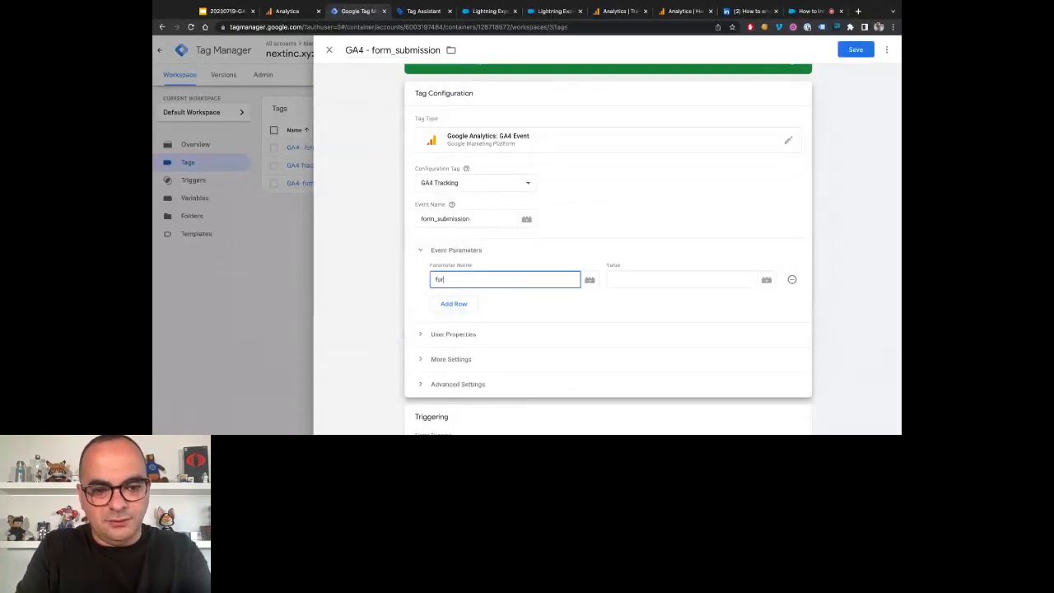
type("mLocation")
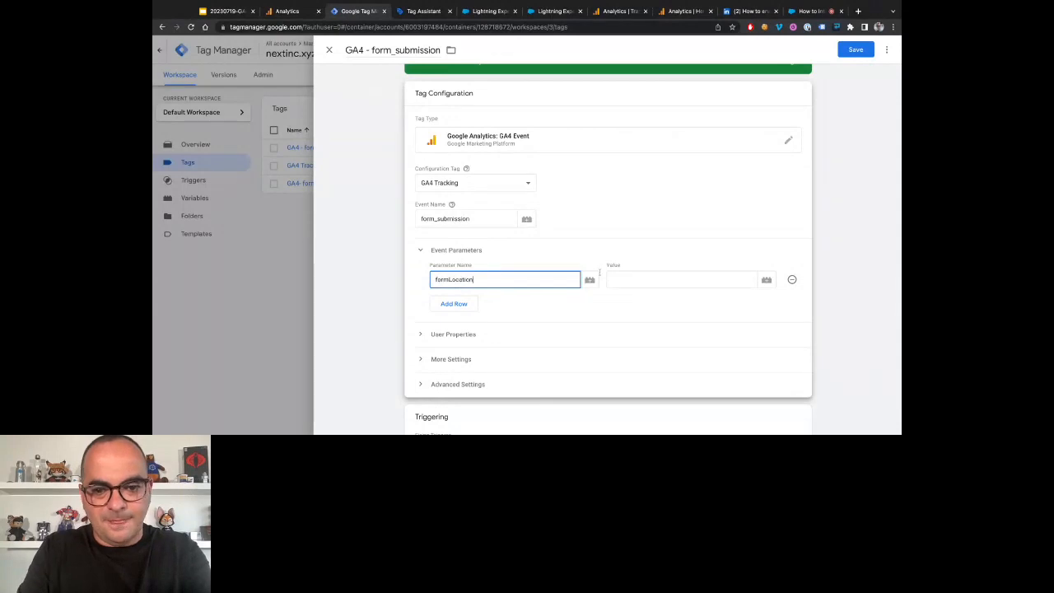
Set the formLocation parameter's value to the {{cFormLocation}} variable and save the tag
left_click(715, 283)
left_click(767, 281)
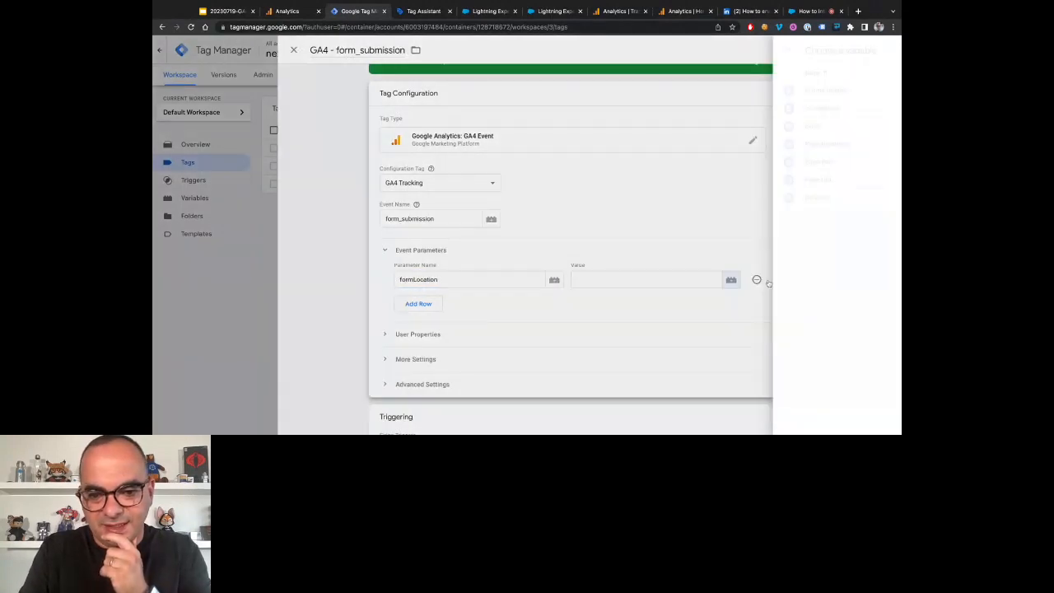
left_click(378, 92)
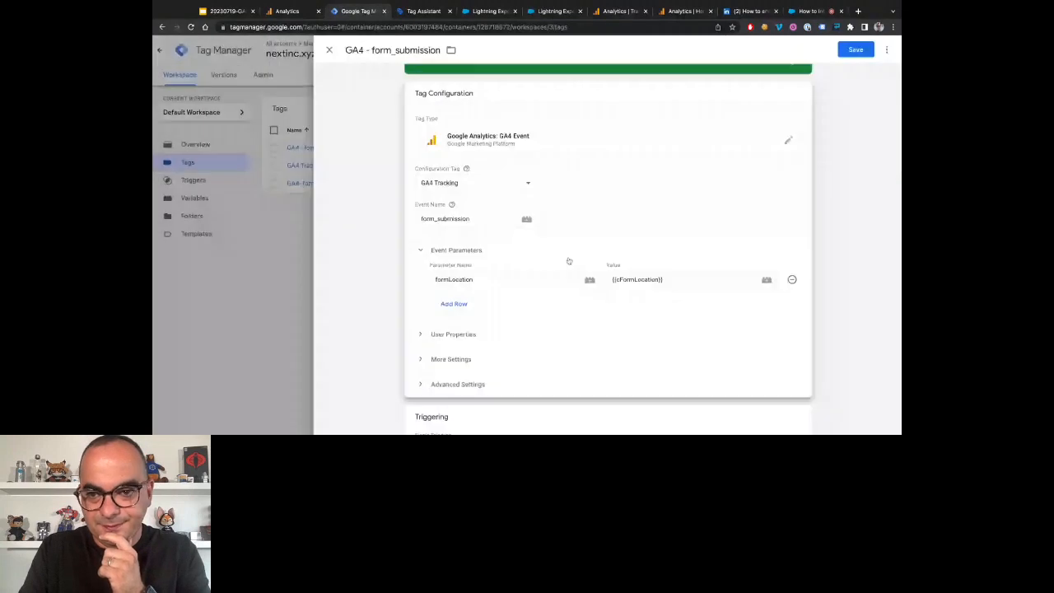
scroll(569, 261, "up", 1)
left_click(855, 49)
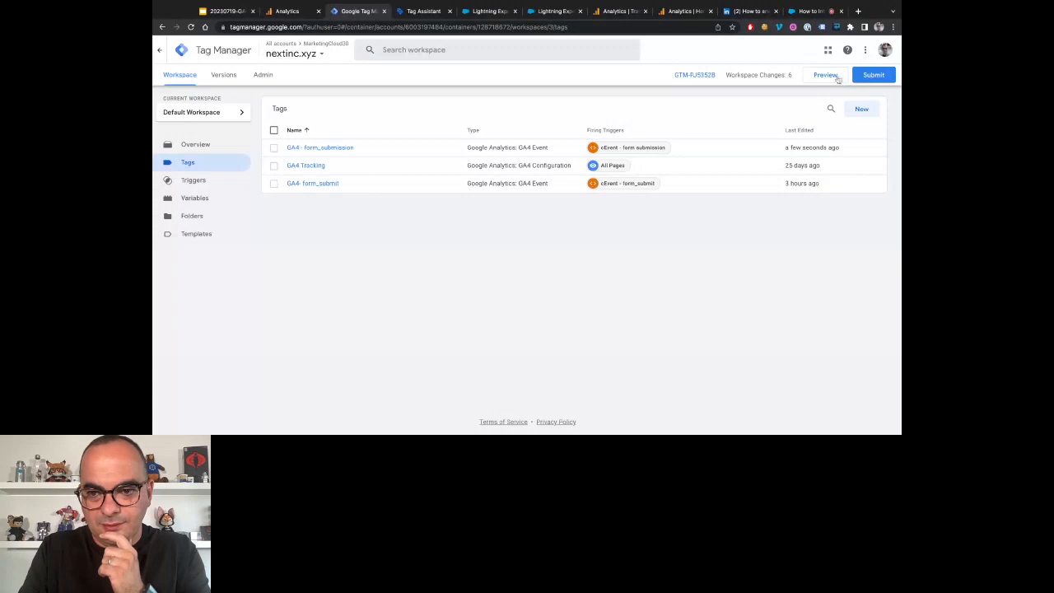
left_click(831, 76)
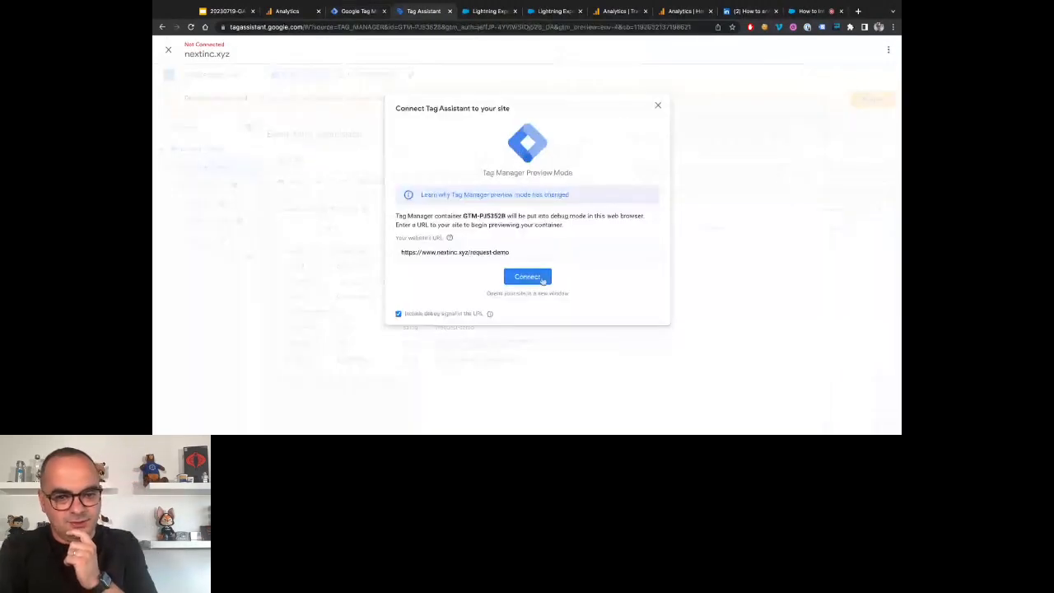
left_click(529, 277)
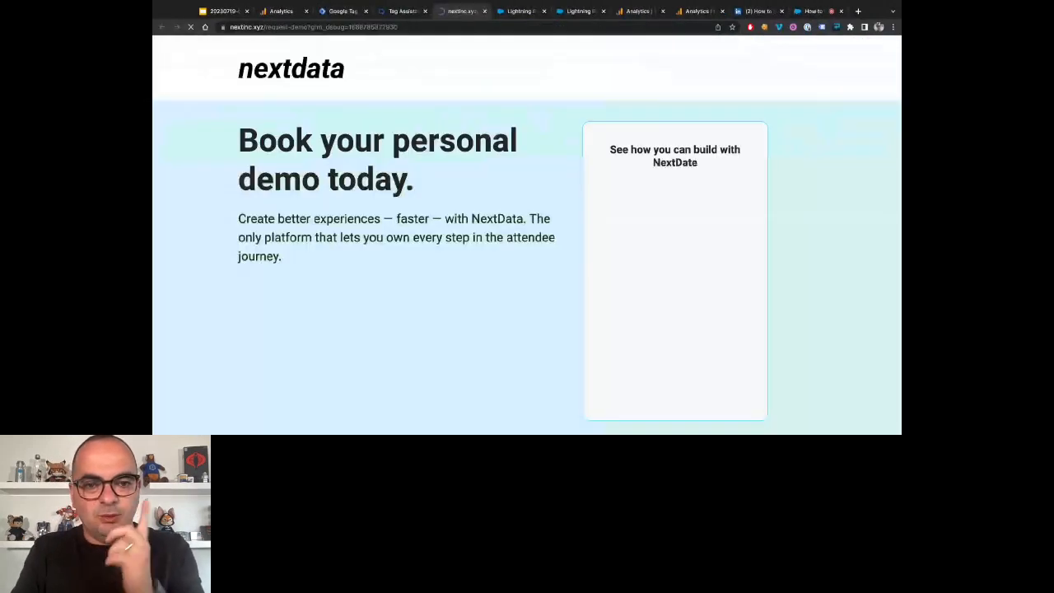
Switch to Account Engagement, check the formLocation line in the FORM-Request Demo form's Thank You Code, and save the form
left_click(574, 13)
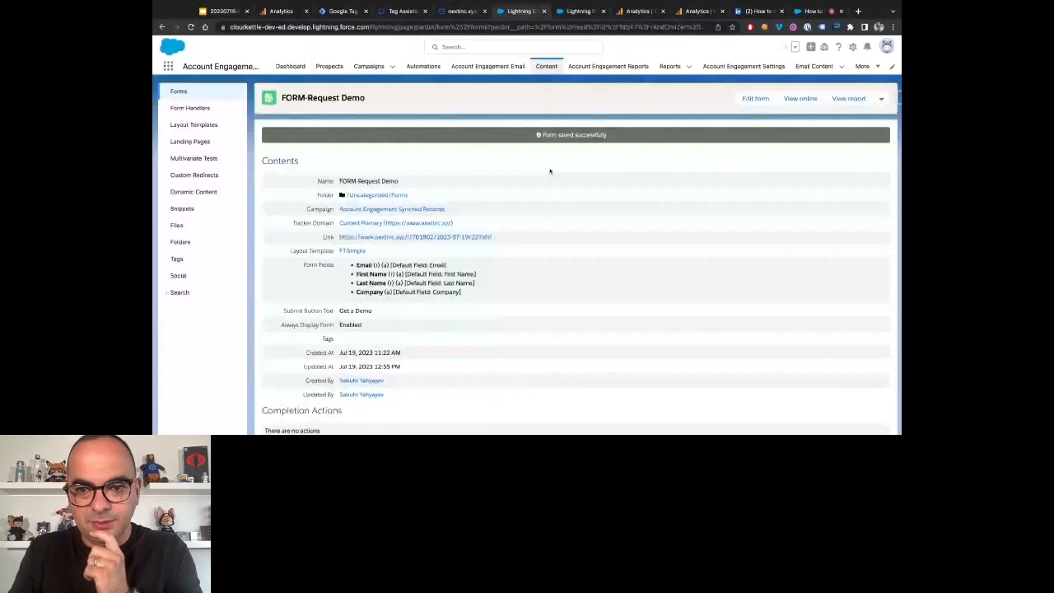
left_click(755, 98)
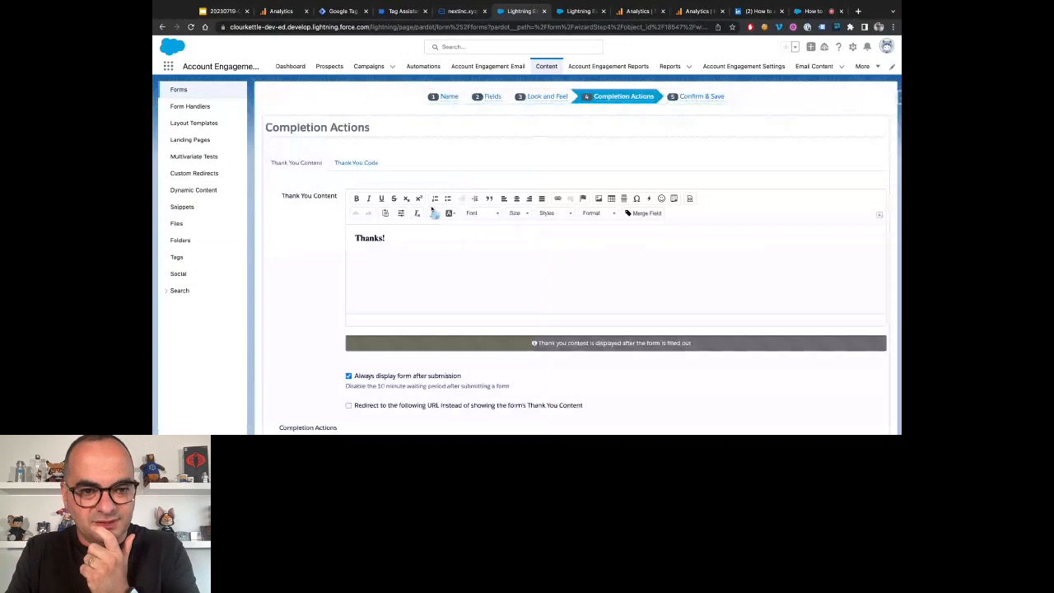
left_click(356, 163)
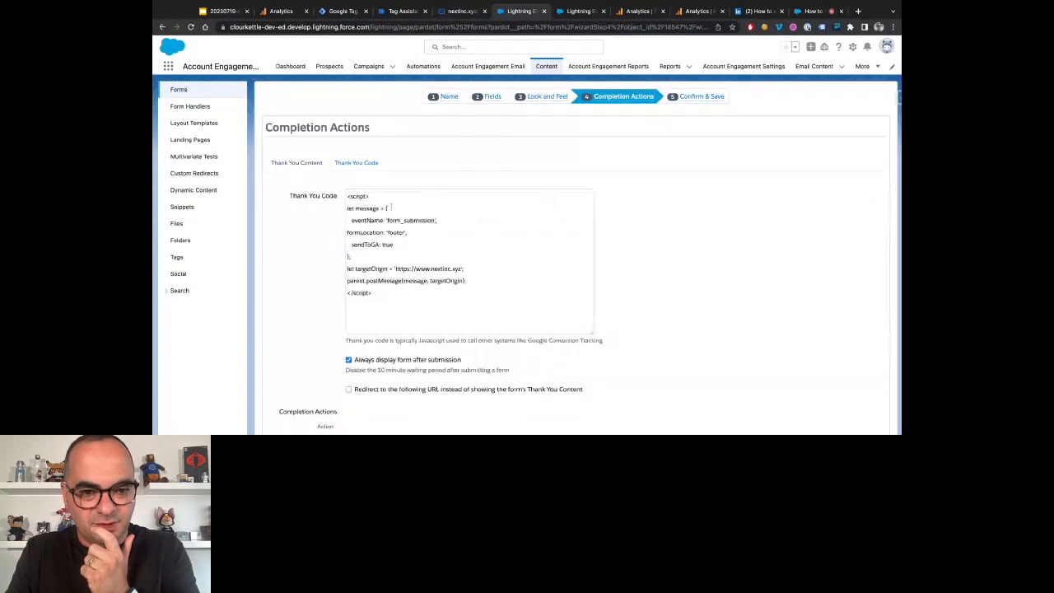
left_click(394, 235)
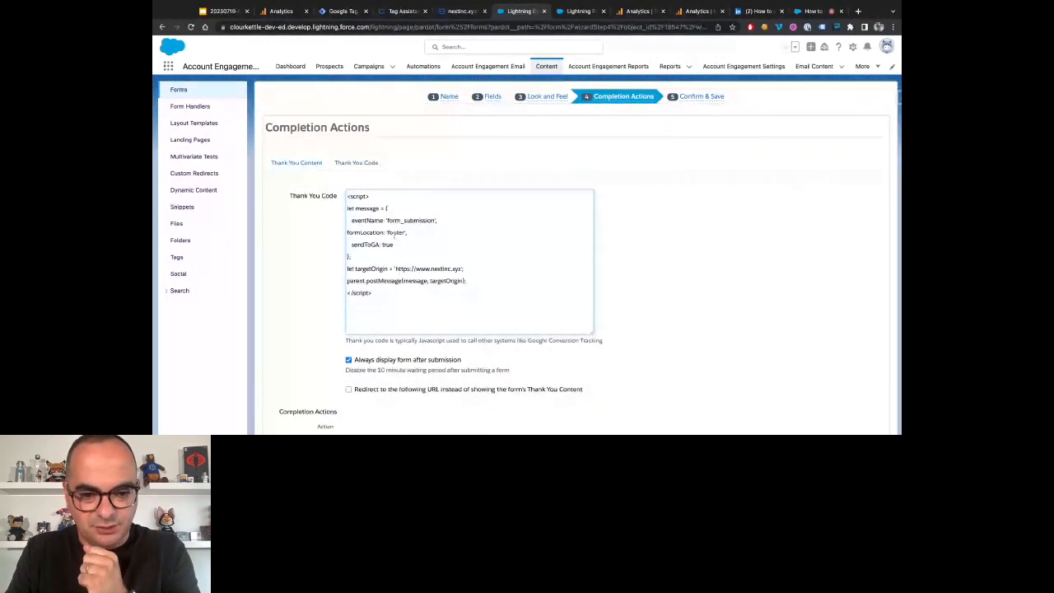
scroll(394, 235, "down", 5)
left_click(384, 390)
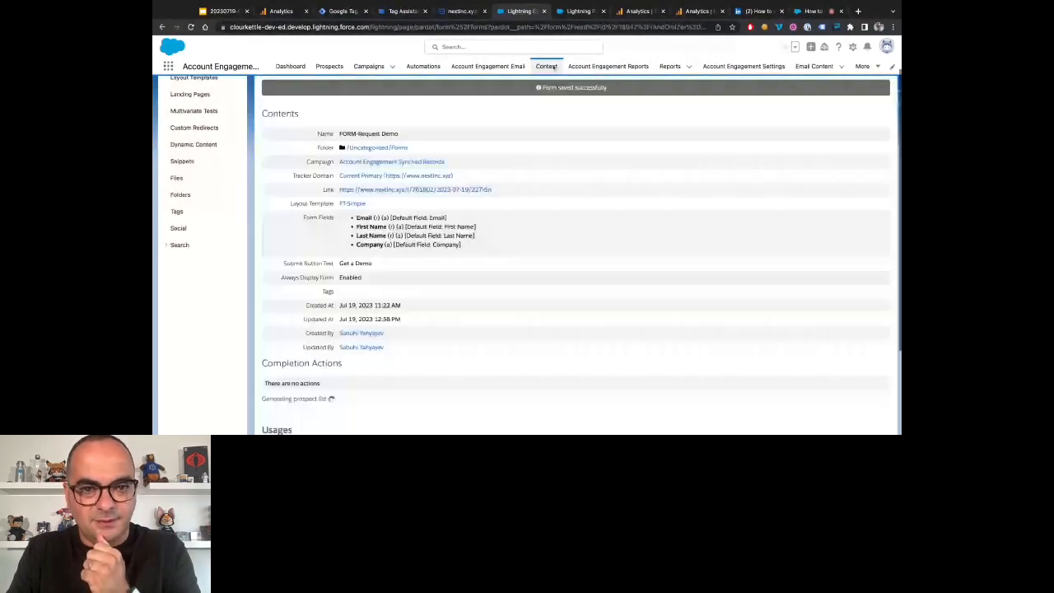
Submit the demo request form on the connected nextinc.xyz page and return to Tag Assistant
left_click(462, 11)
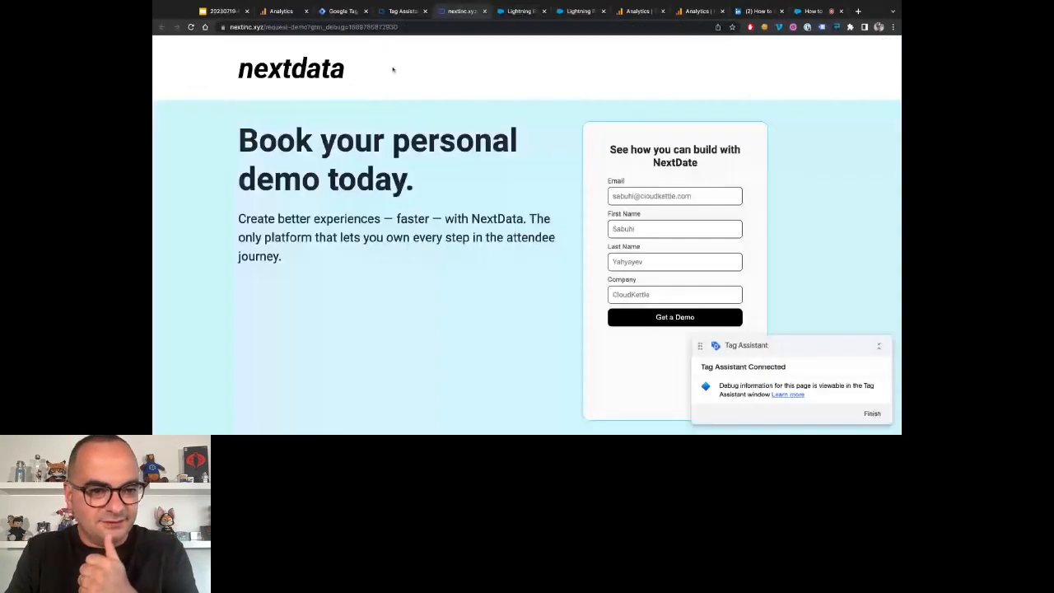
left_click(399, 12)
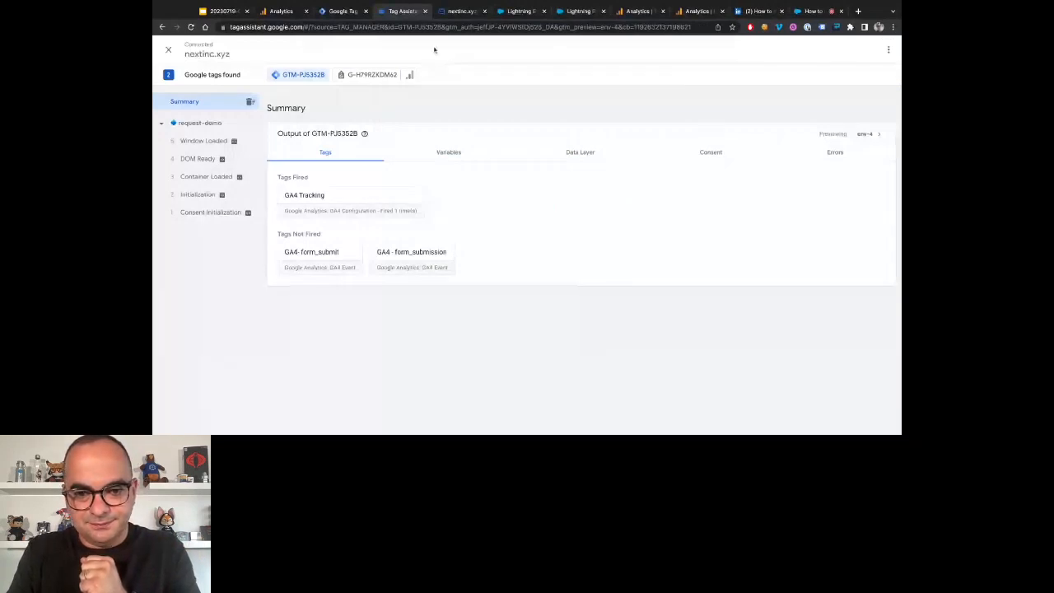
key("ctrl+Tab")
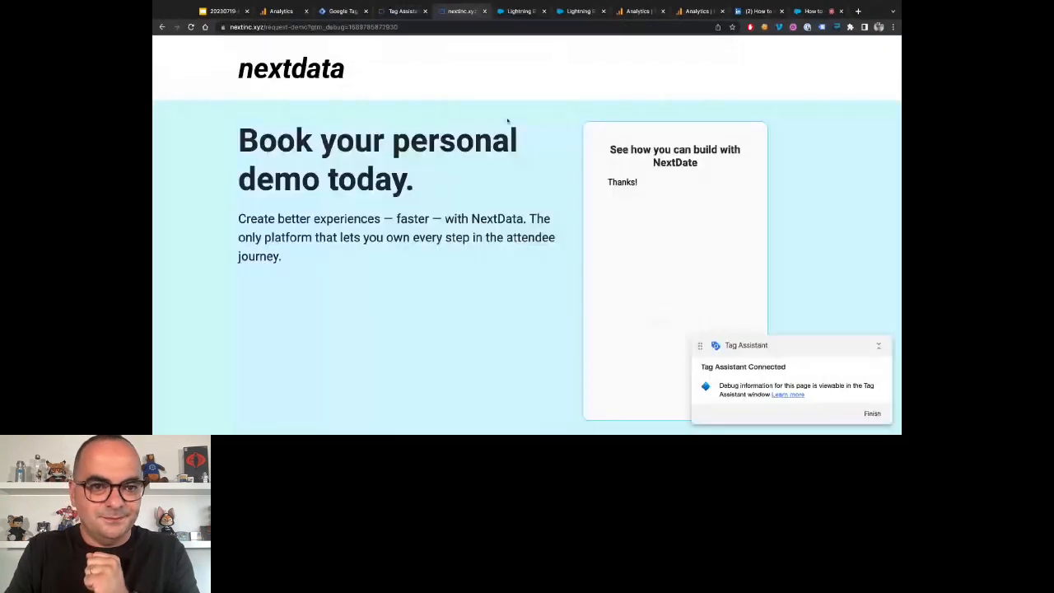
left_click(398, 12)
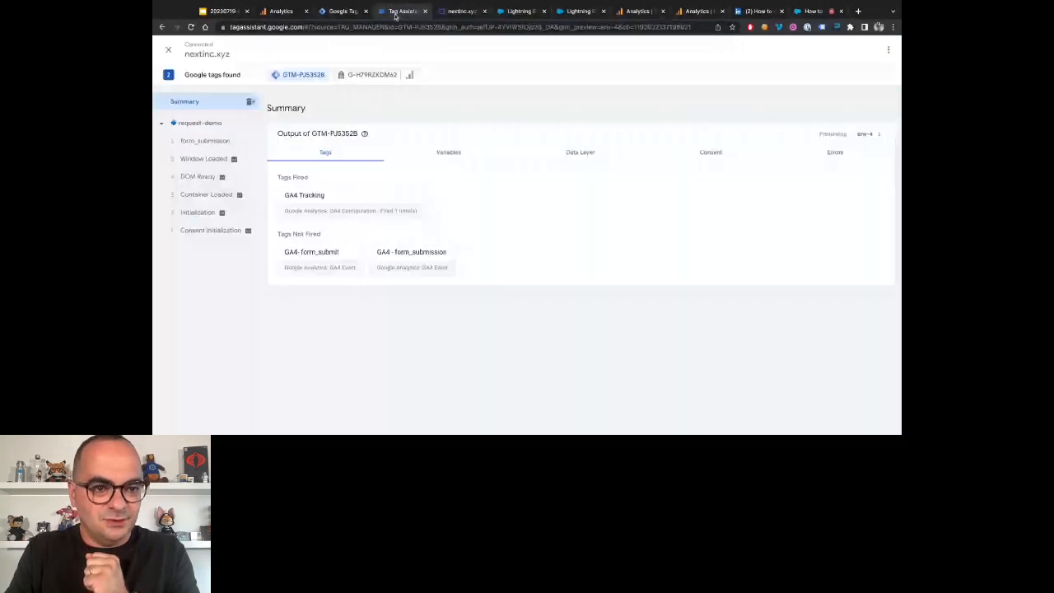
Examine the form_submission event's variables in Tag Assistant, checking the value of cFormLocation
left_click(206, 140)
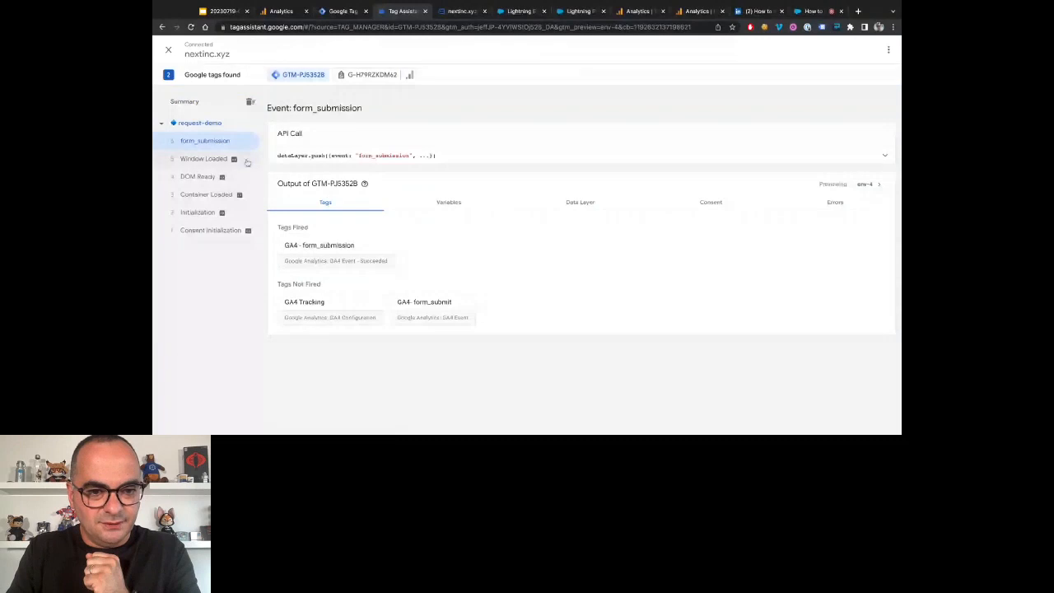
left_click(441, 205)
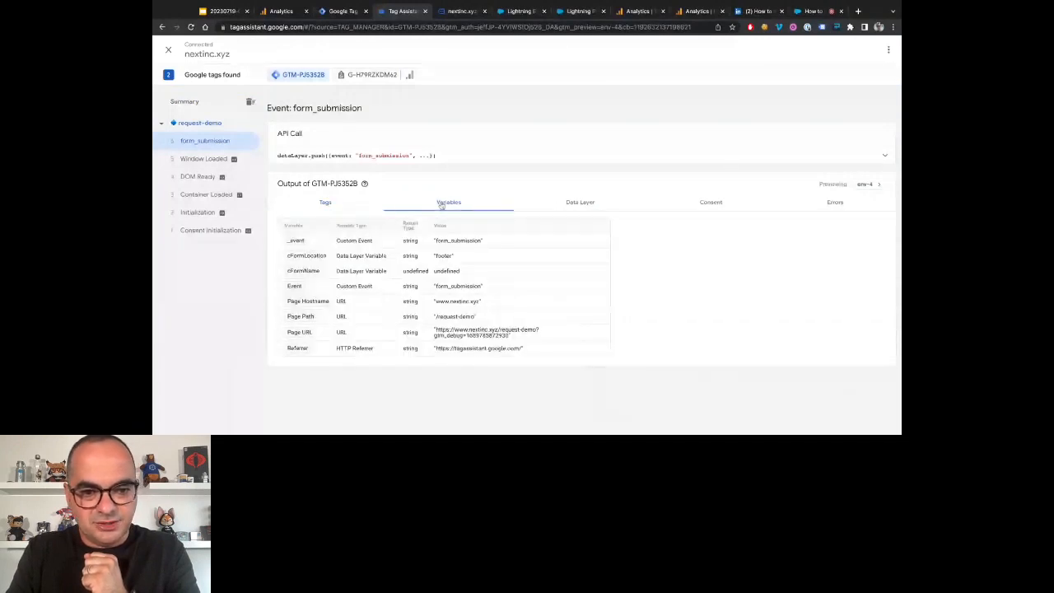
double_click(443, 256)
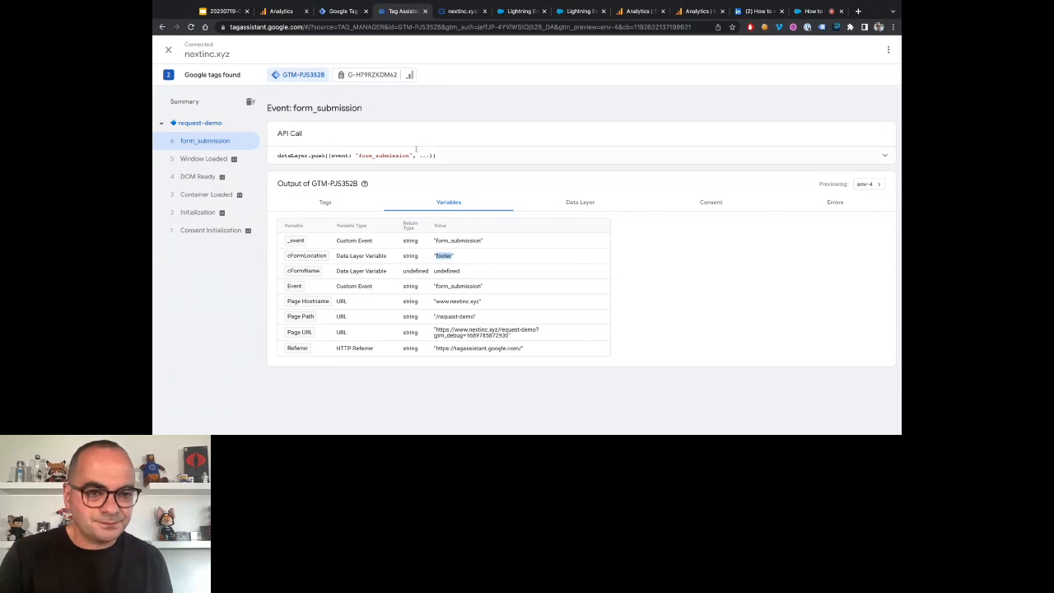
Switch to GA4 DebugView and inspect the formLocation parameter of the latest form_submission event, closing its details when done
left_click(286, 12)
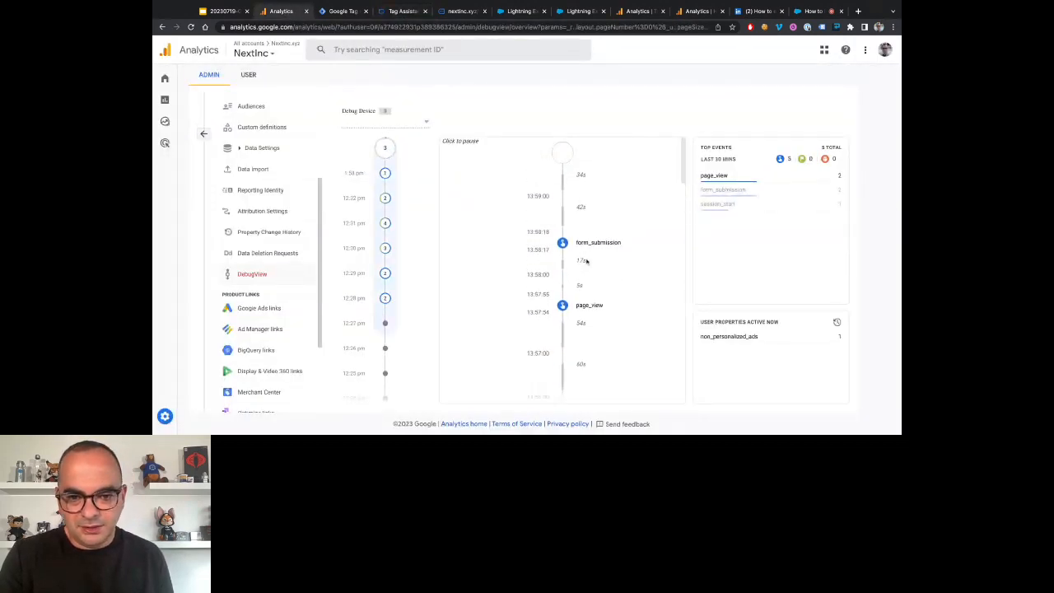
left_click(562, 243)
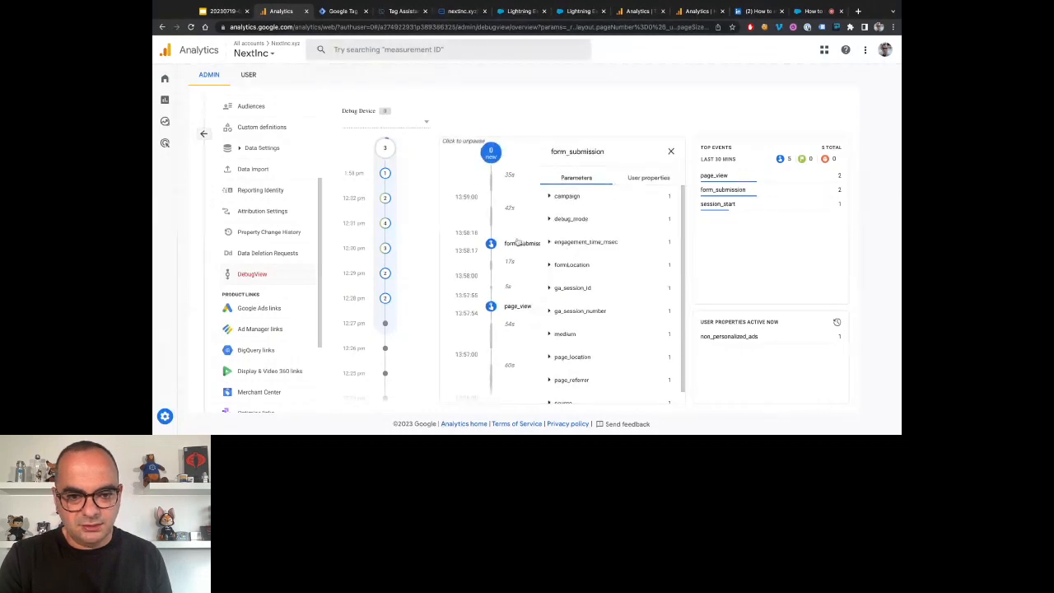
scroll(583, 274, "down", 1)
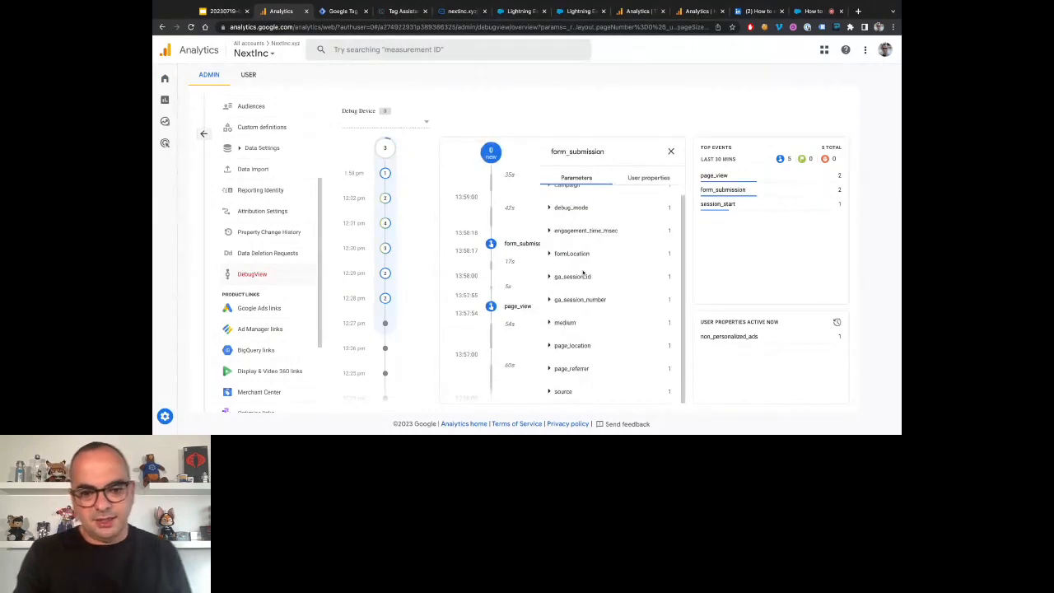
scroll(582, 273, "up", 1)
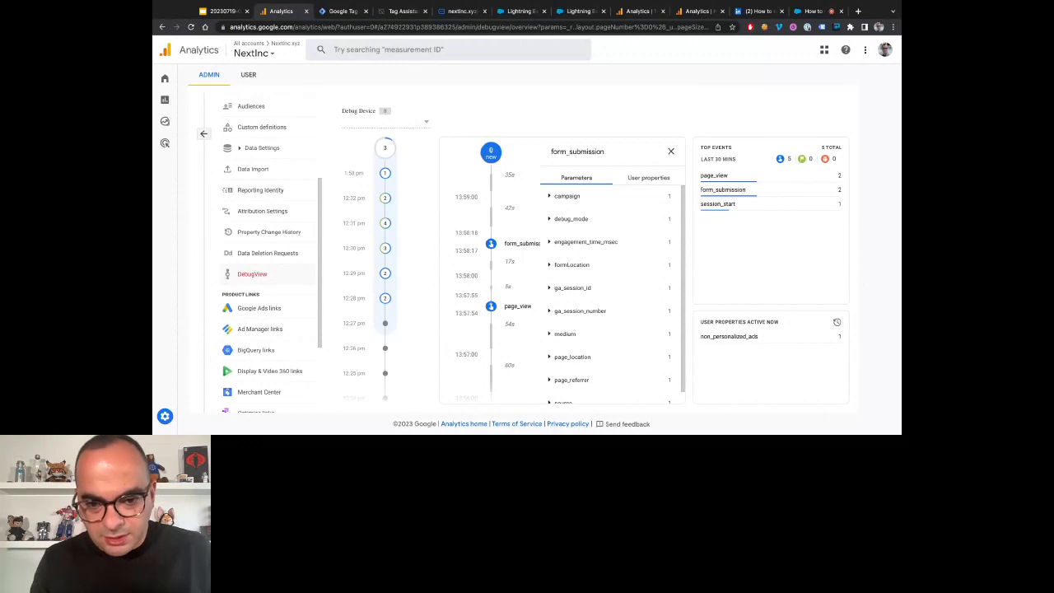
left_click(549, 265)
double_click(559, 283)
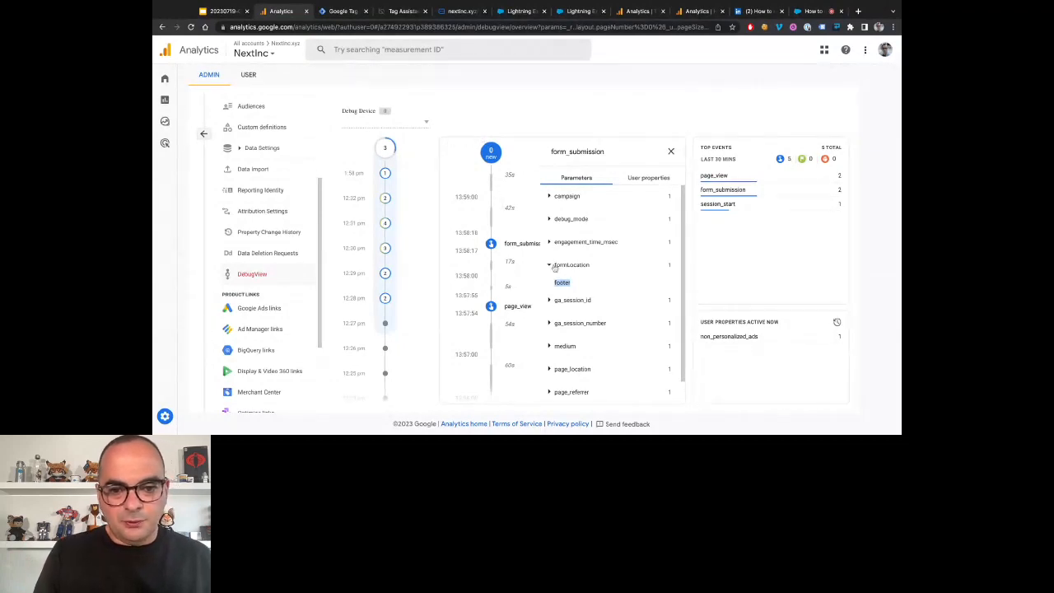
left_click_drag(590, 264, 552, 265)
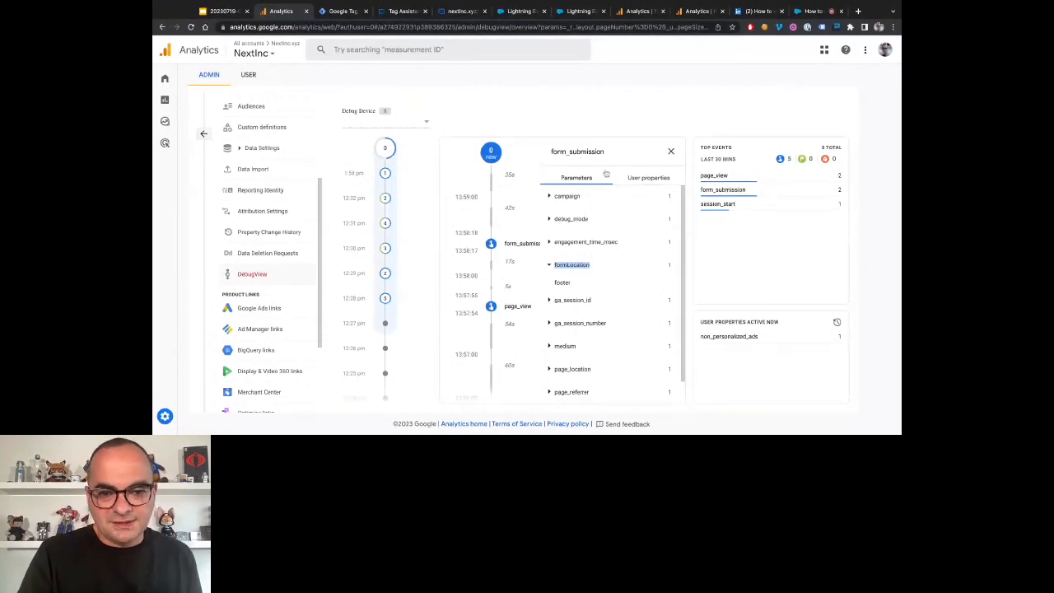
left_click(671, 151)
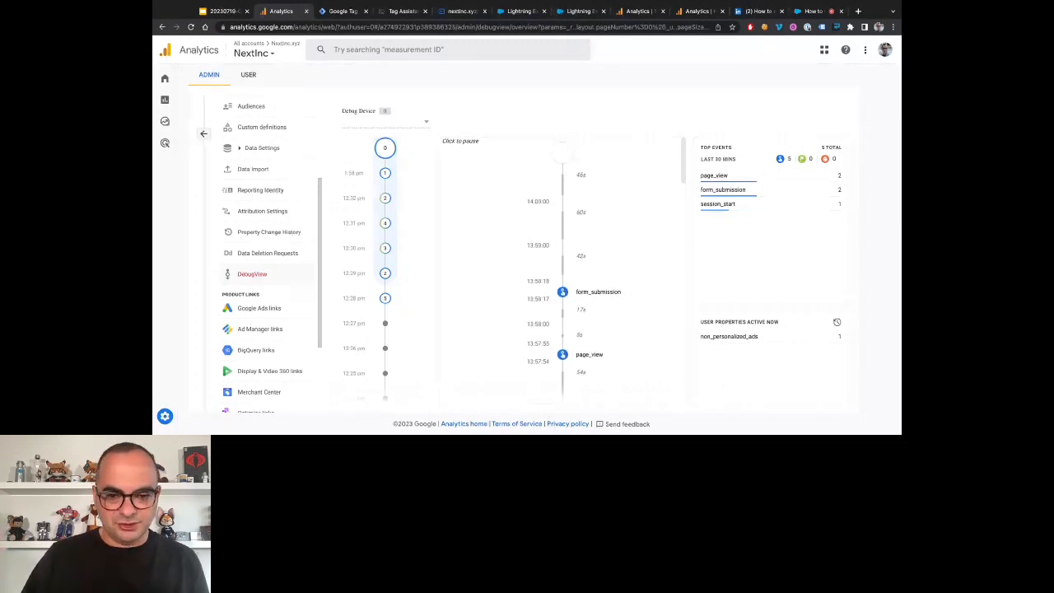
Show the form_submission event's parameter list again and open the property's custom definitions
left_click(592, 292)
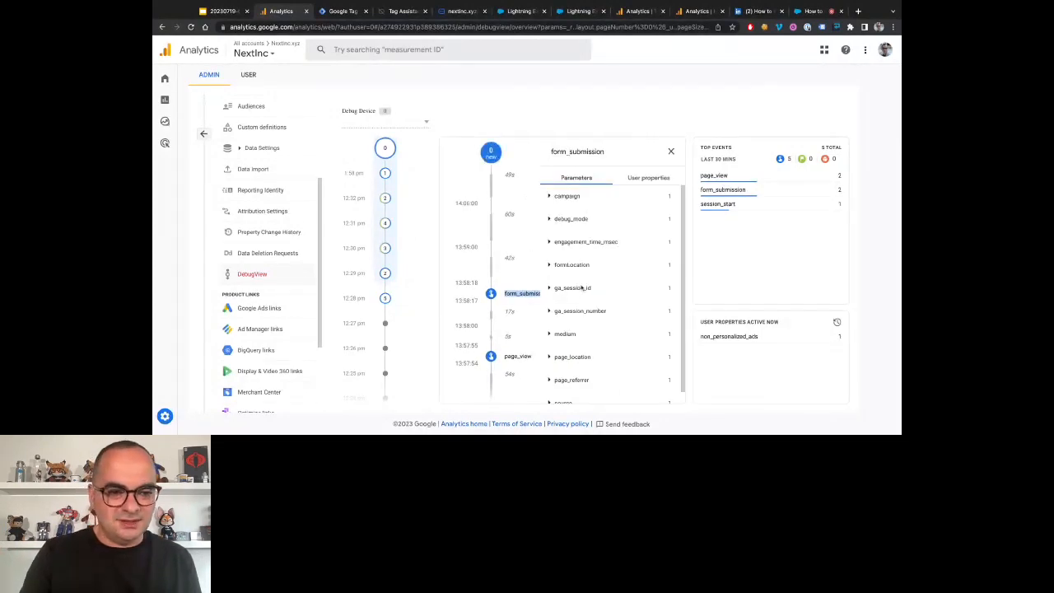
scroll(271, 202, "up", 1)
scroll(272, 202, "up", 2)
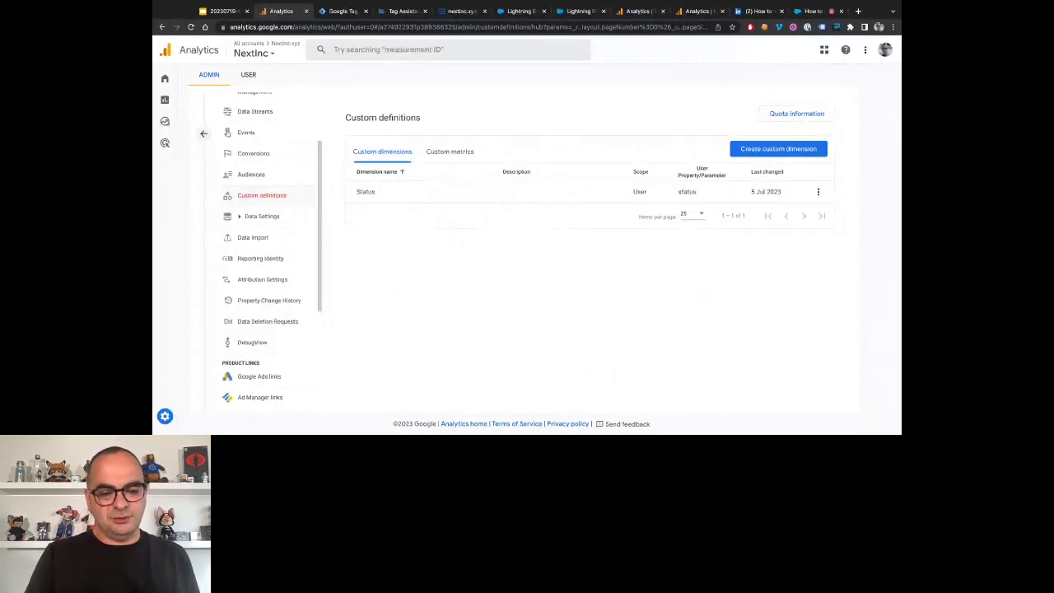
Review the property's conversion events and its list of existing events
left_click(269, 156)
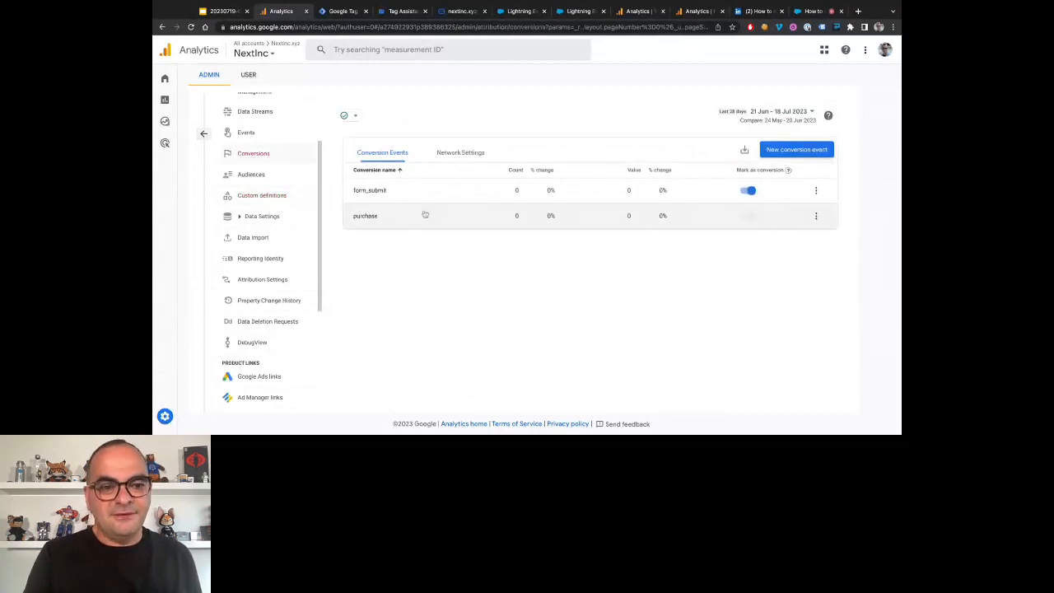
left_click(257, 138)
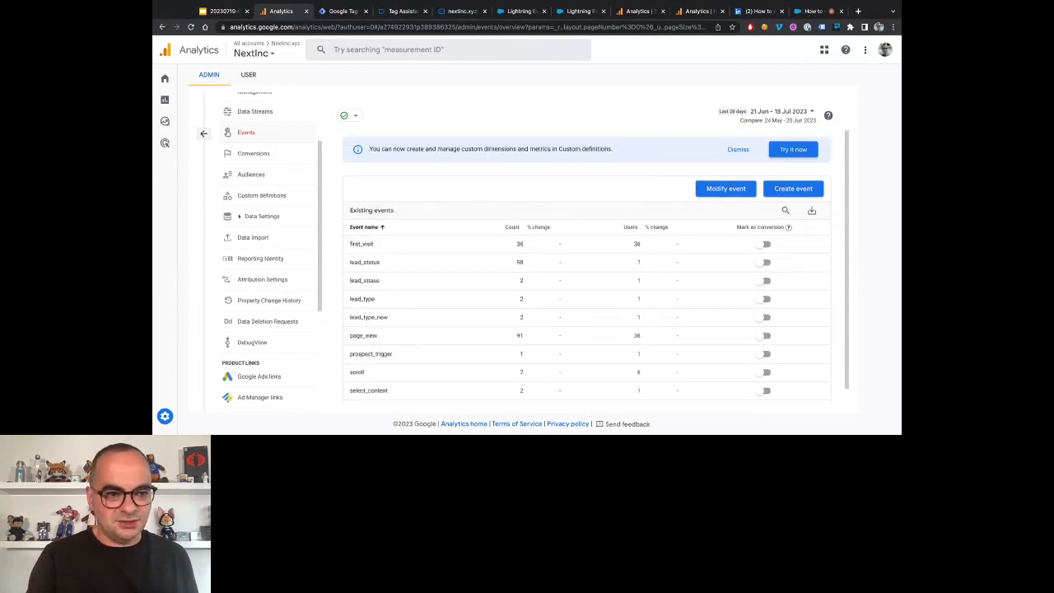
mouse_move(169, 90)
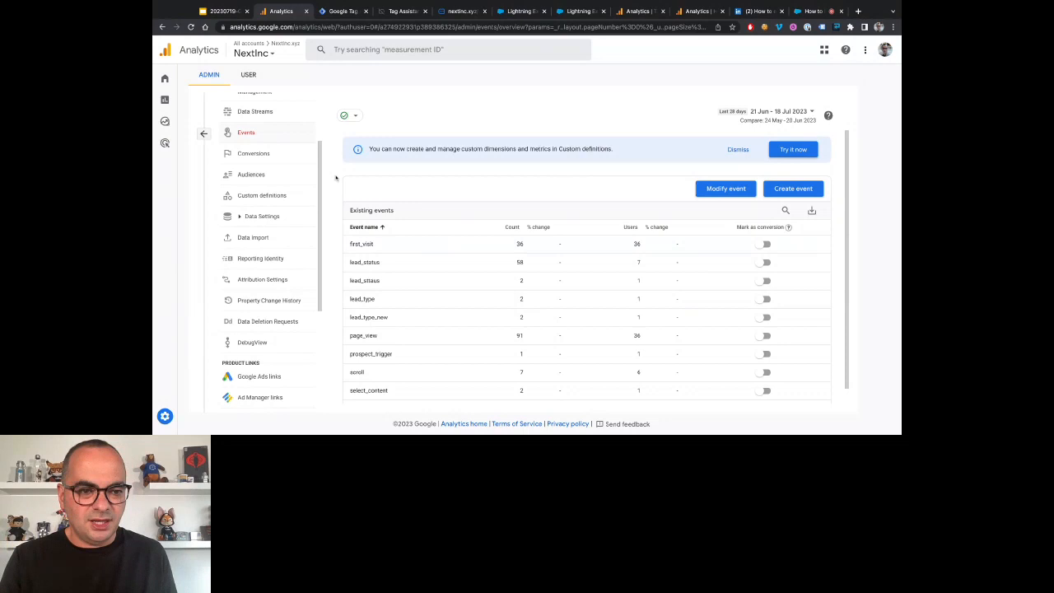
Create a new conversion event named form_submission and save it
left_click(254, 154)
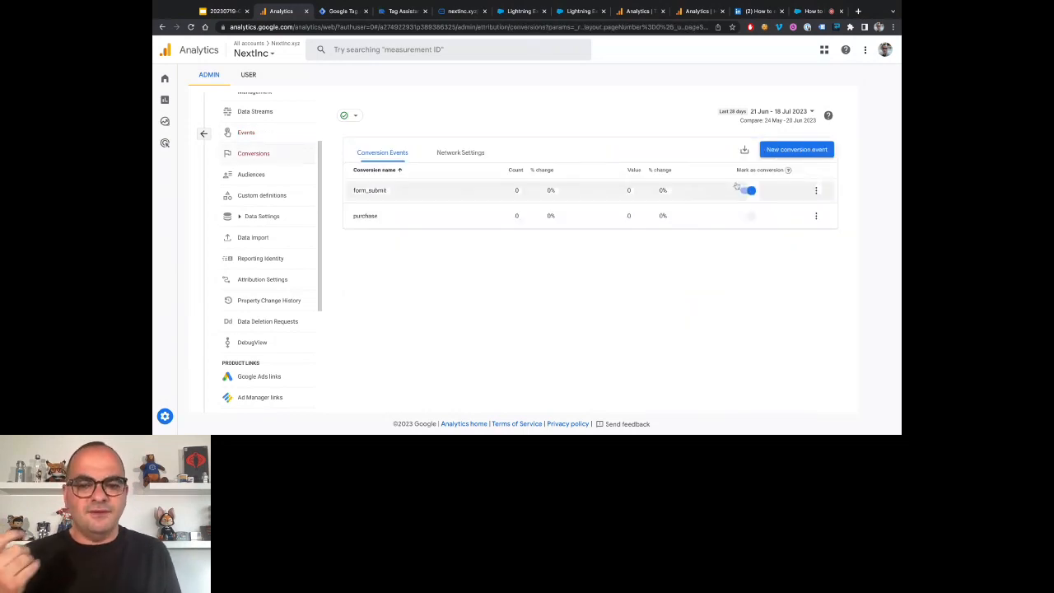
left_click(797, 149)
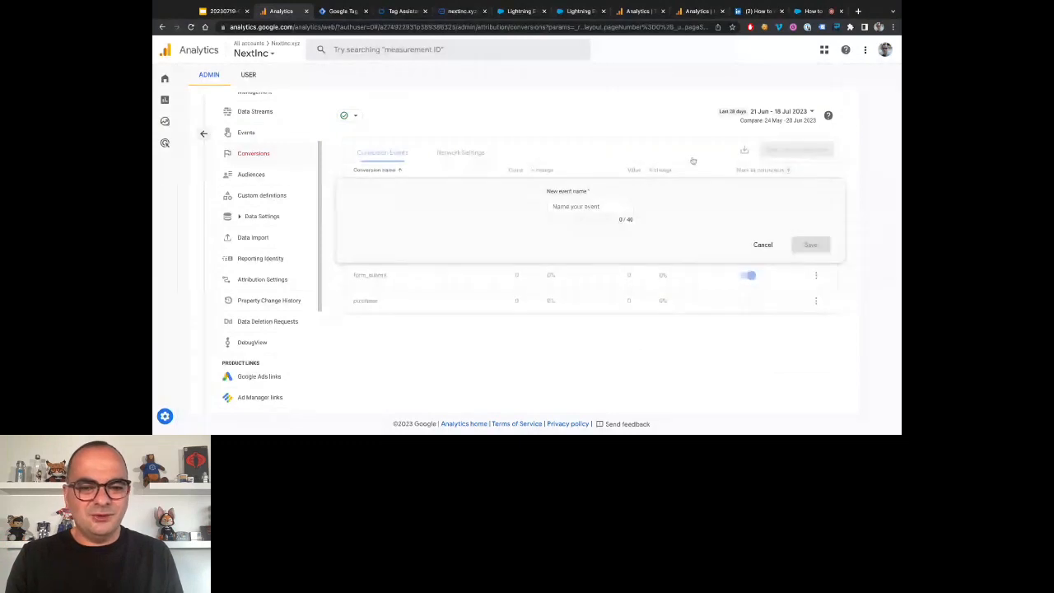
type("form_submission")
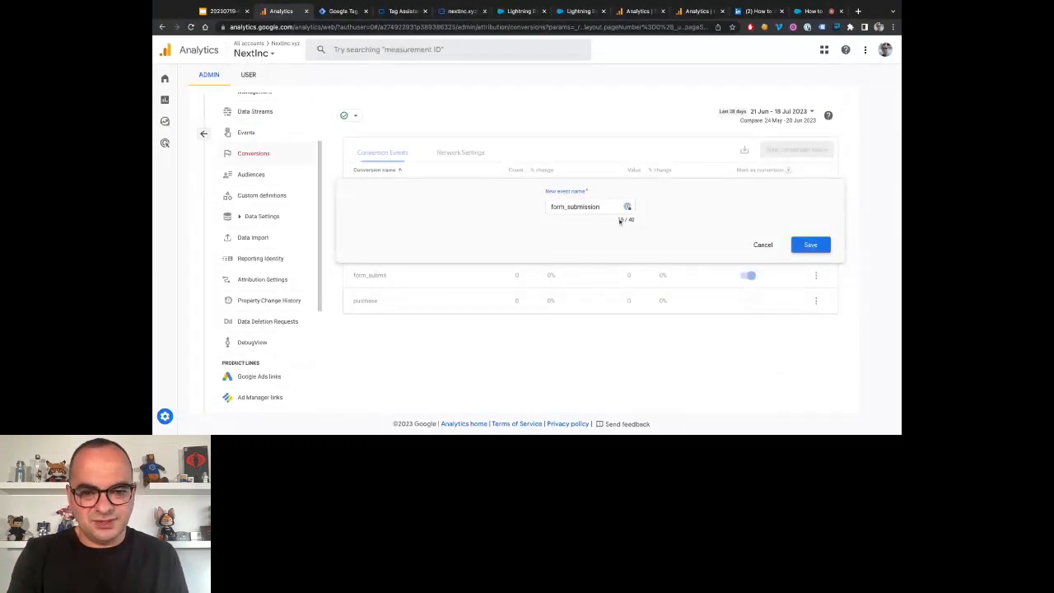
left_click(808, 242)
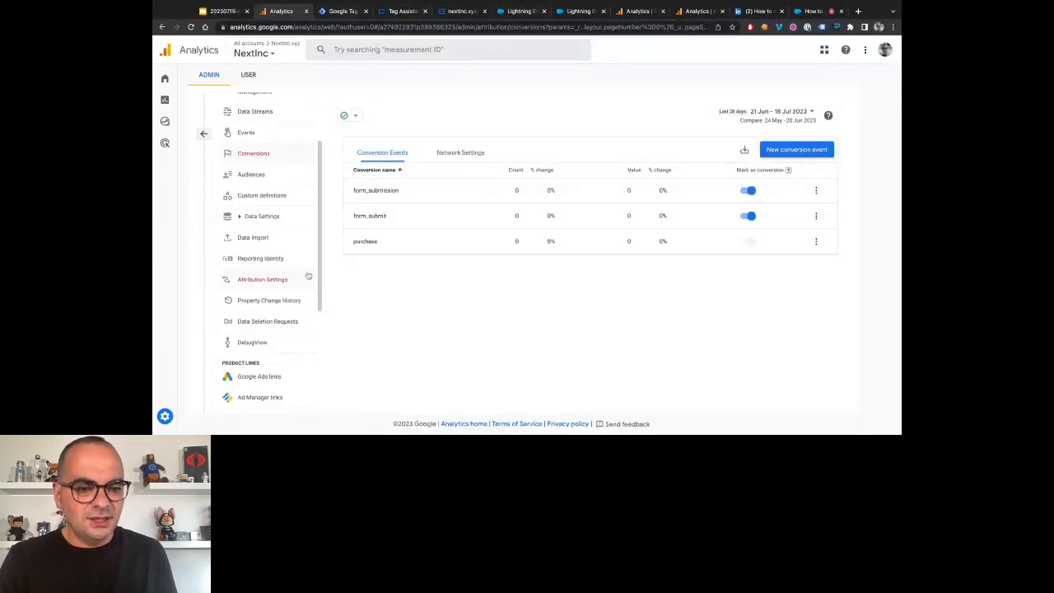
Open GA4 DebugView, close the previously connected request-demo page, and reopen the debug window from Tag Assistant
left_click(265, 342)
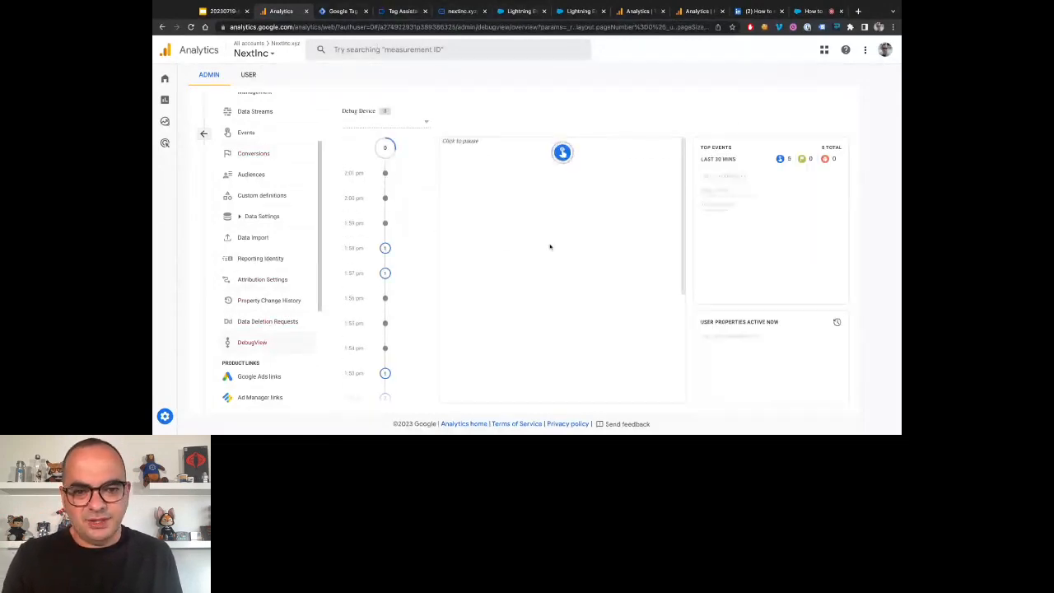
left_click(455, 13)
key("super+l")
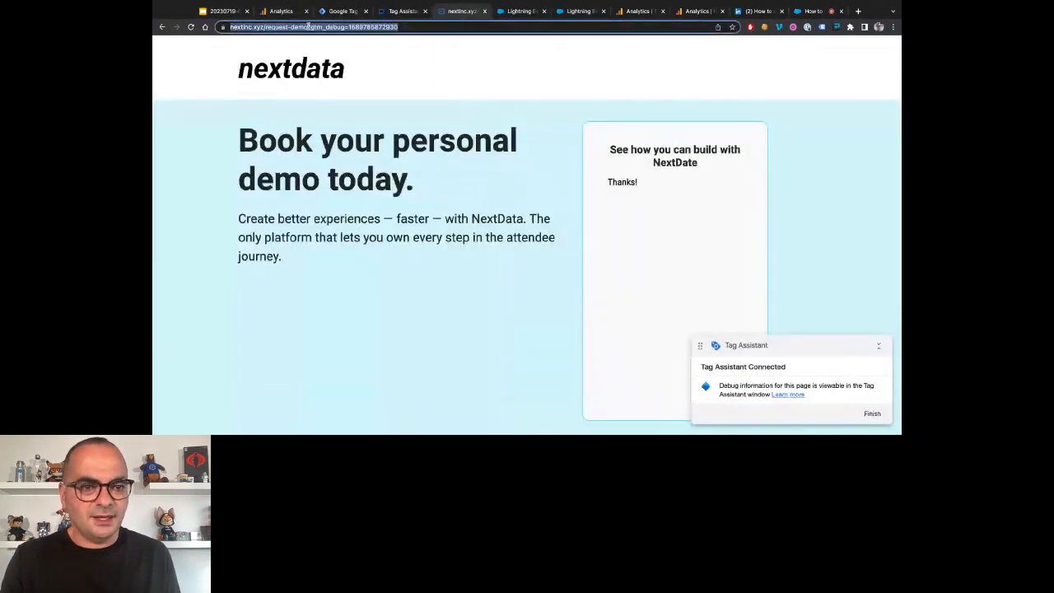
left_click(485, 11)
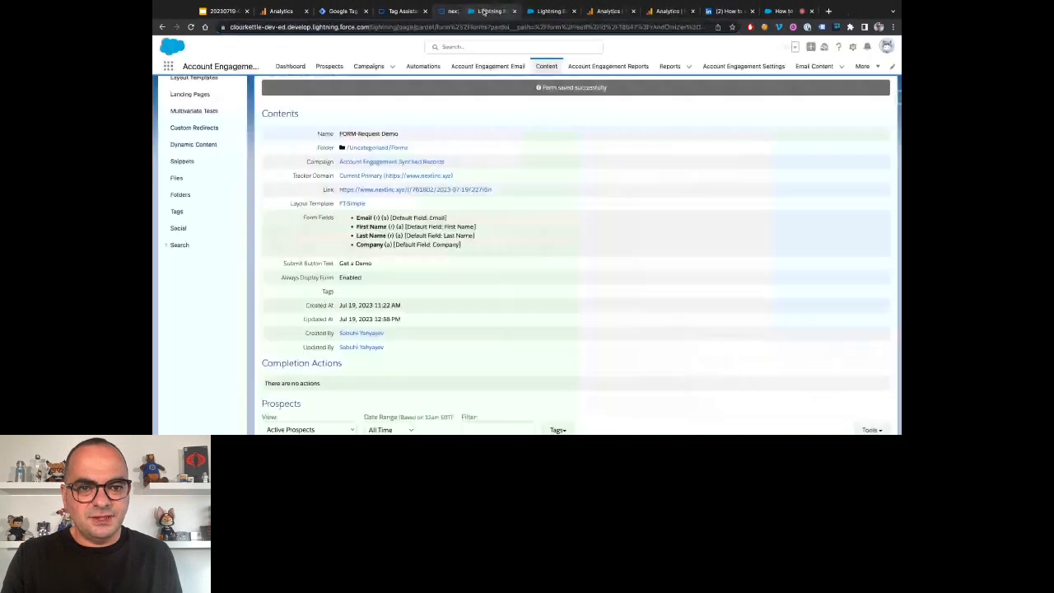
left_click(401, 12)
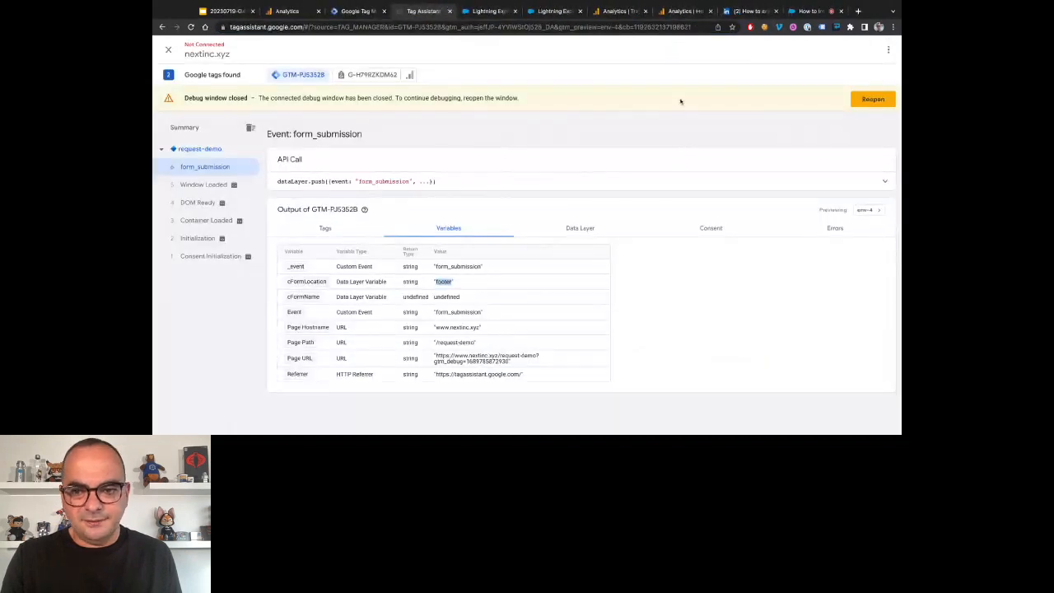
left_click(872, 99)
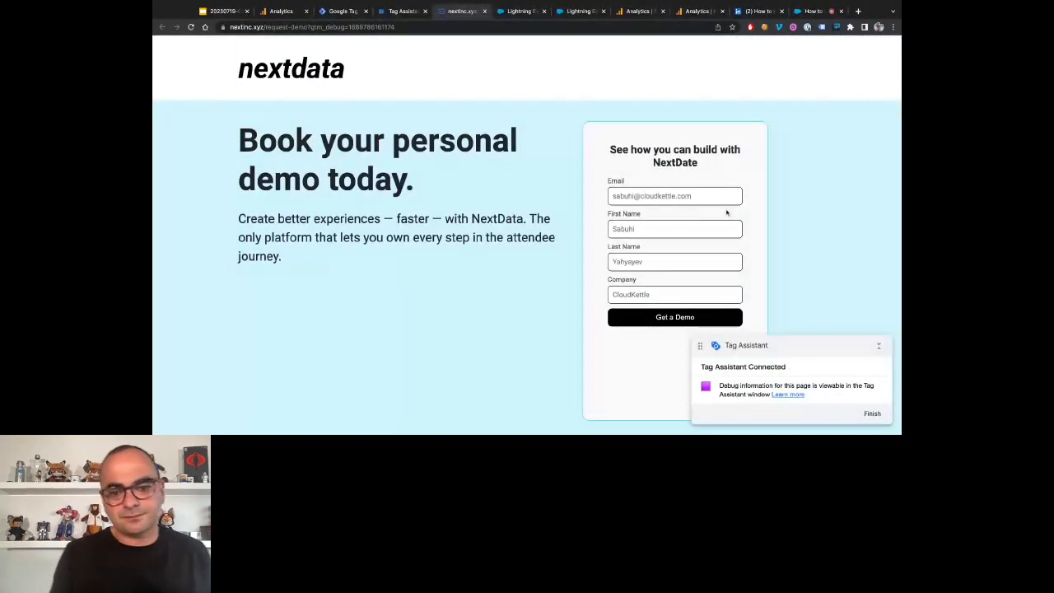
Submit the Get a Demo form on the request-demo page connected to Tag Assistant
scroll(726, 213, "down", 5)
scroll(726, 213, "up", 5)
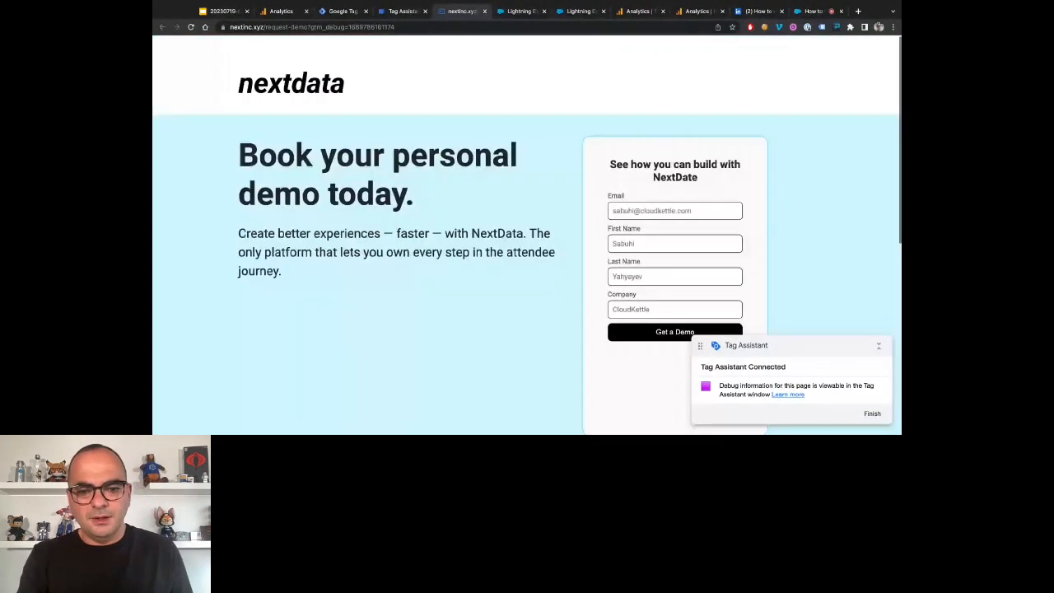
scroll(677, 296, "down", 1)
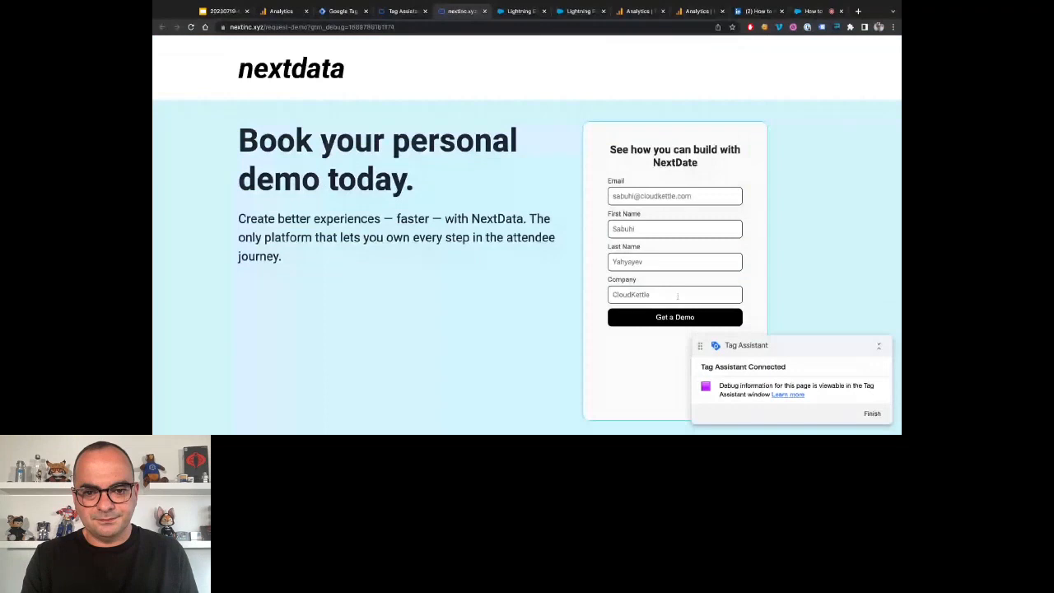
left_click(677, 316)
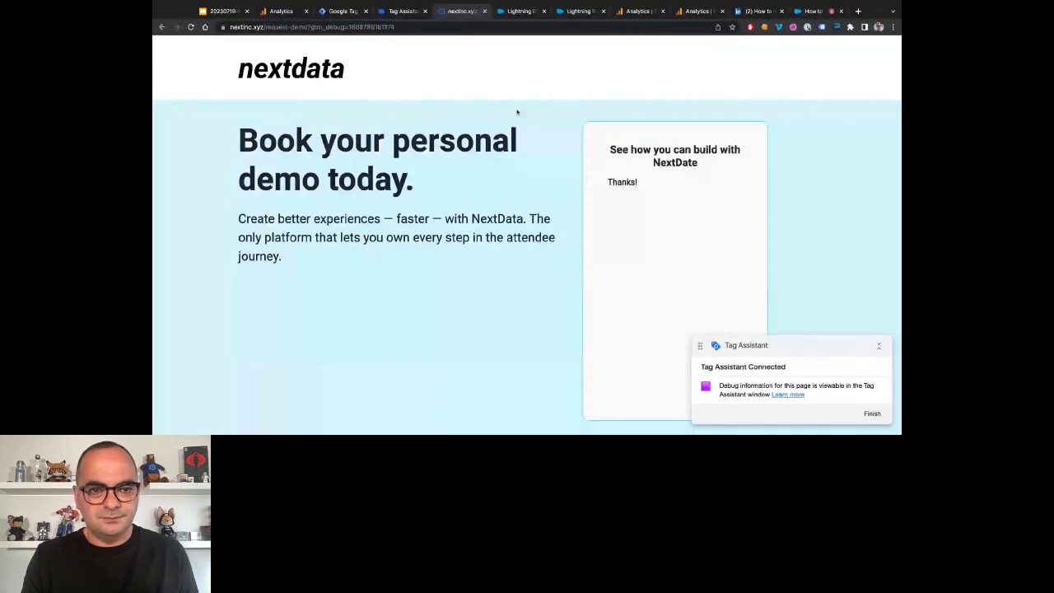
Check Tag Assistant, go back to GA4 DebugView, and compare the new form_submission event with the earlier ones in the timeline
left_click(402, 11)
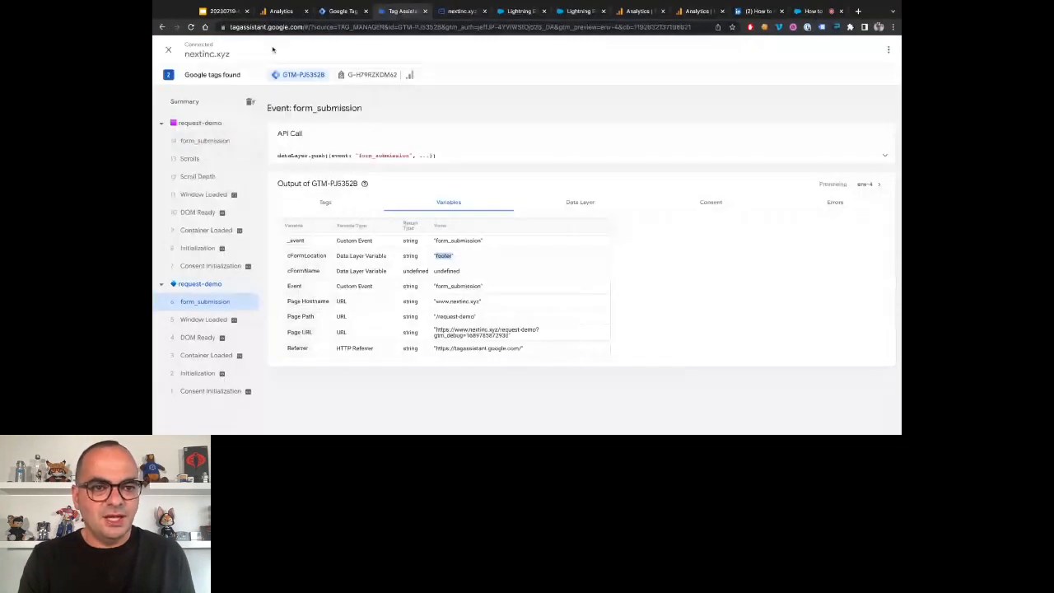
left_click(284, 10)
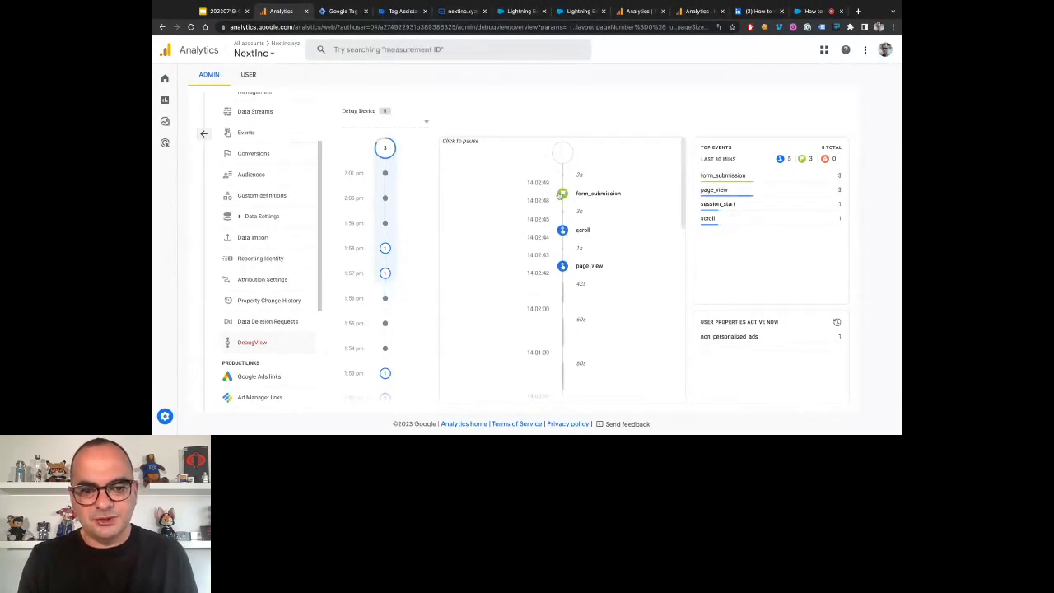
scroll(580, 223, "down", 5)
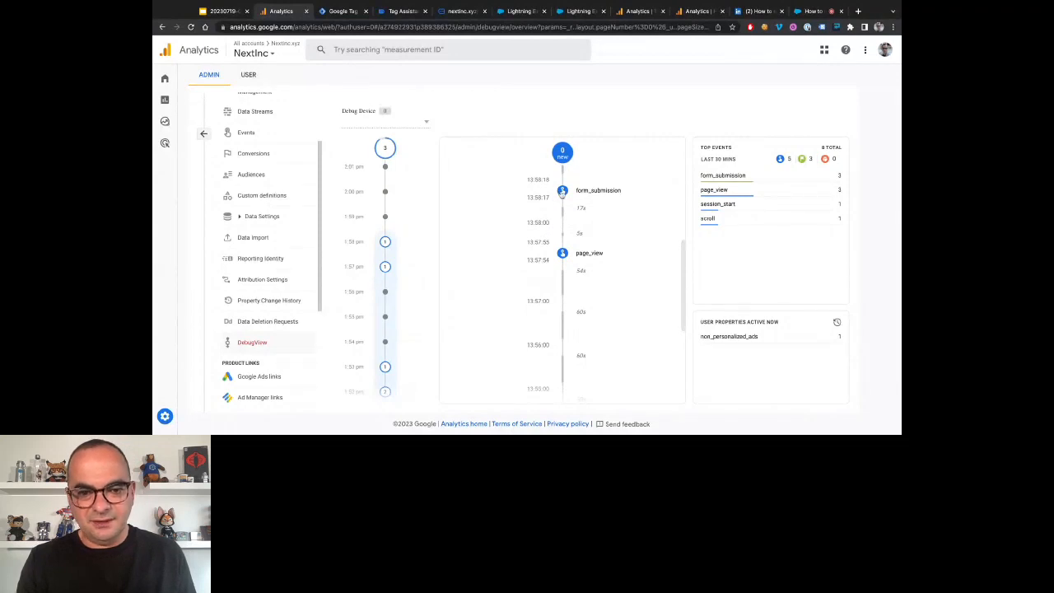
scroll(563, 191, "up", 5)
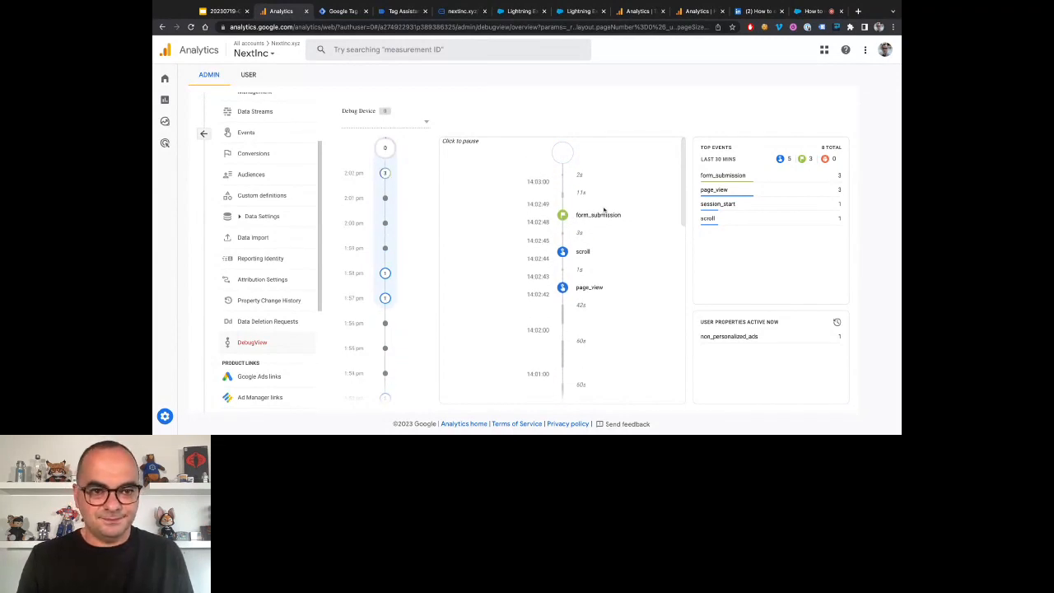
left_click(589, 412)
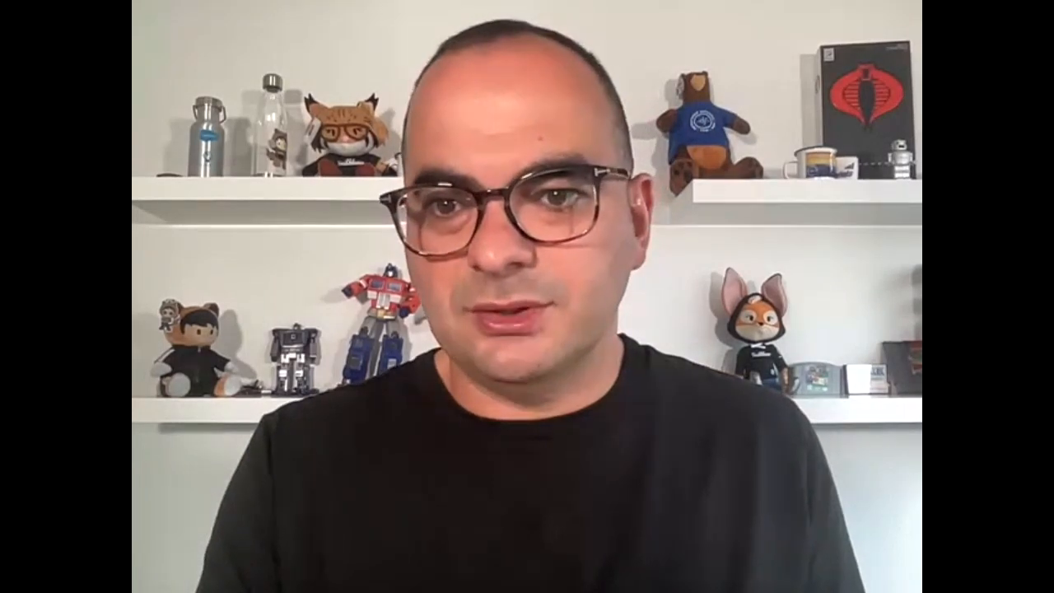
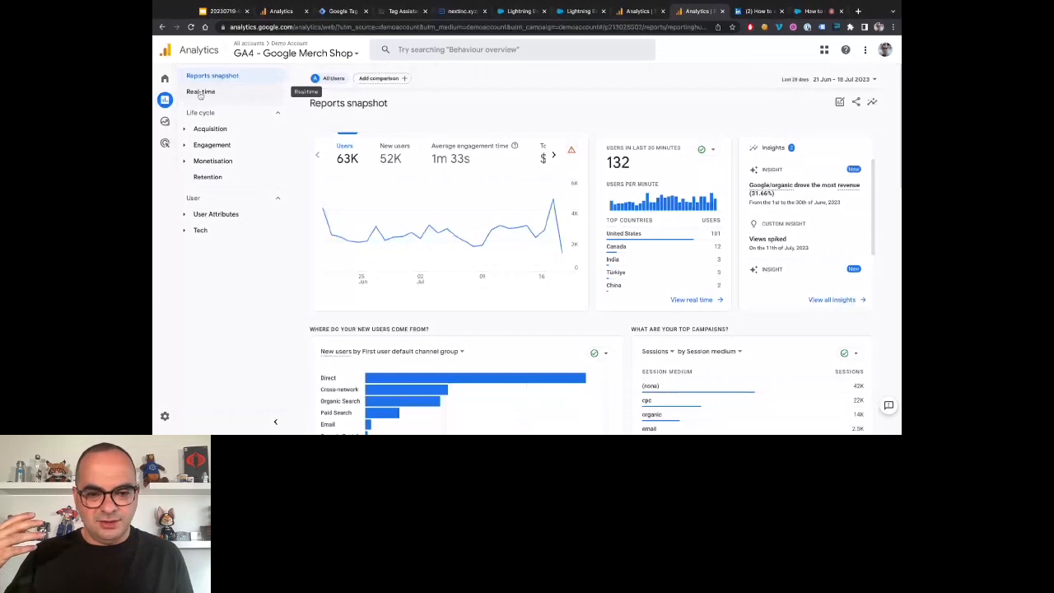
Open the Realtime report of the Google Merch Shop demo property and examine its event count and conversions cards
left_click(200, 92)
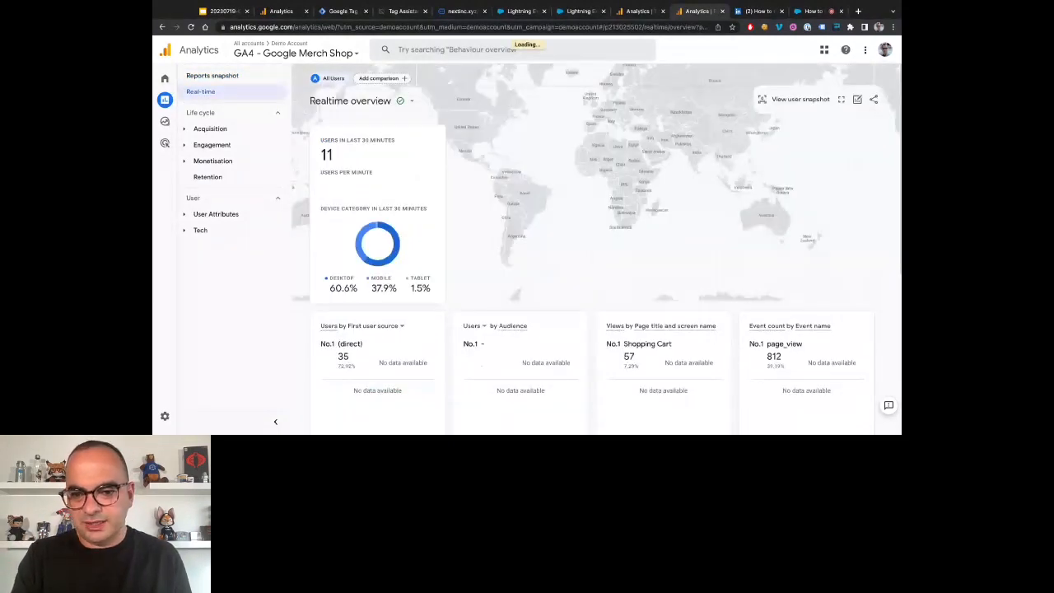
scroll(772, 169, "down", 3)
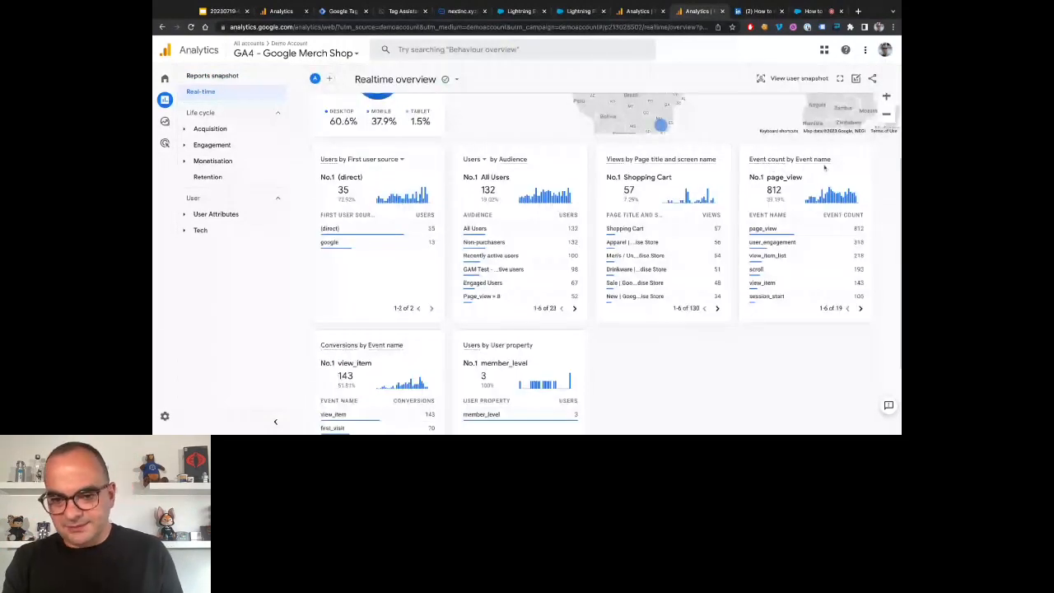
mouse_move(770, 245)
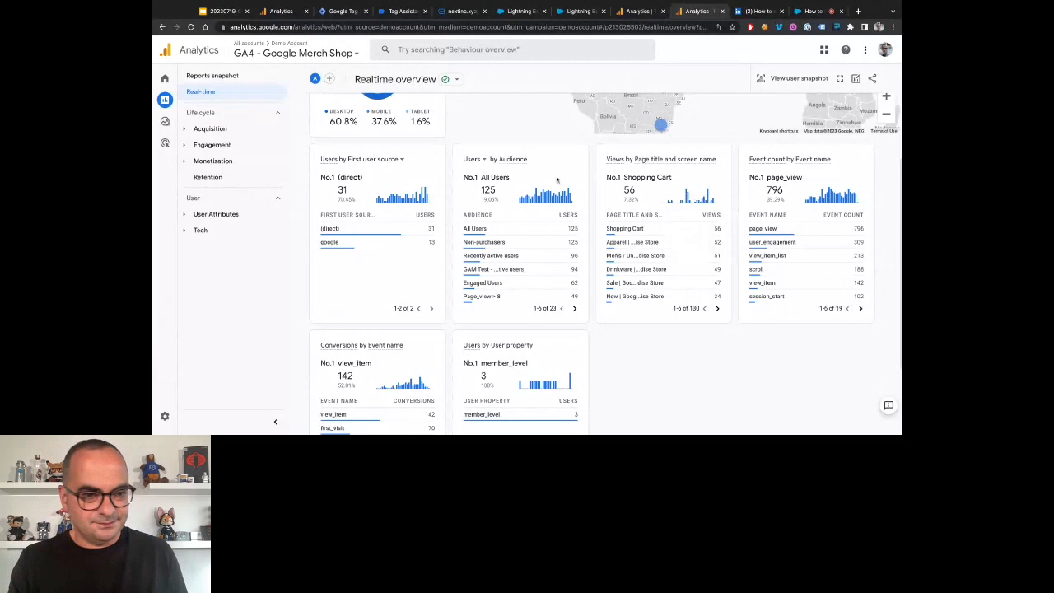
Expand the Engagement and Acquisition report groups and review the Acquisition overview report
left_click(186, 145)
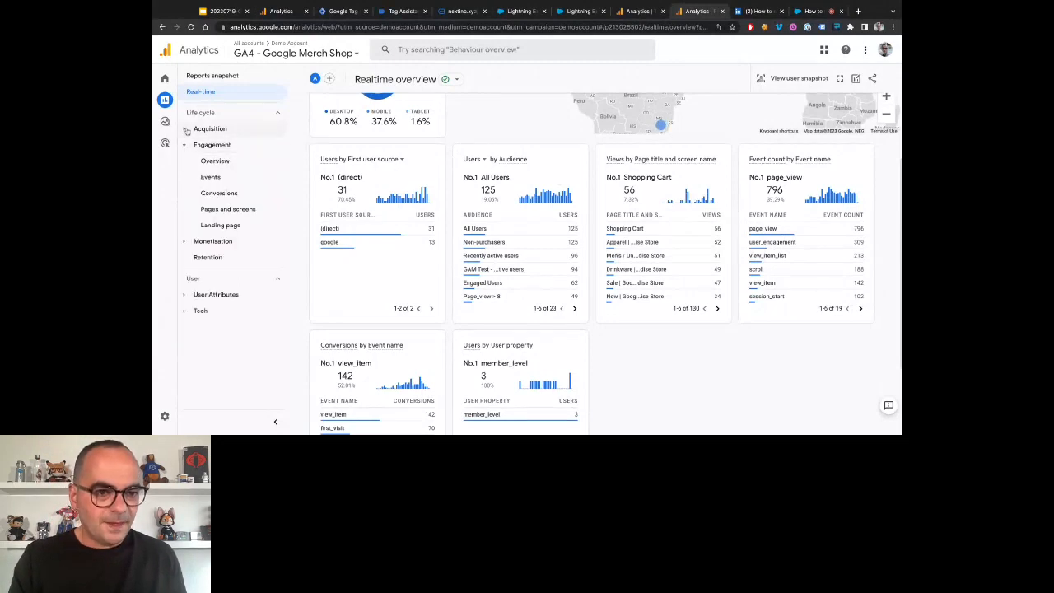
left_click(187, 130)
left_click(216, 146)
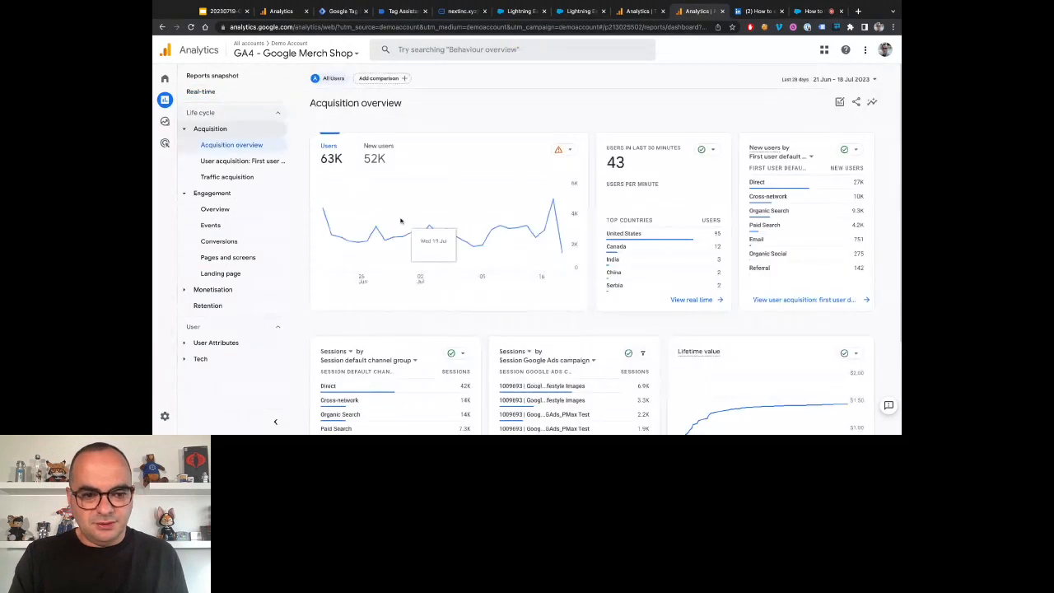
scroll(400, 220, "down", 2)
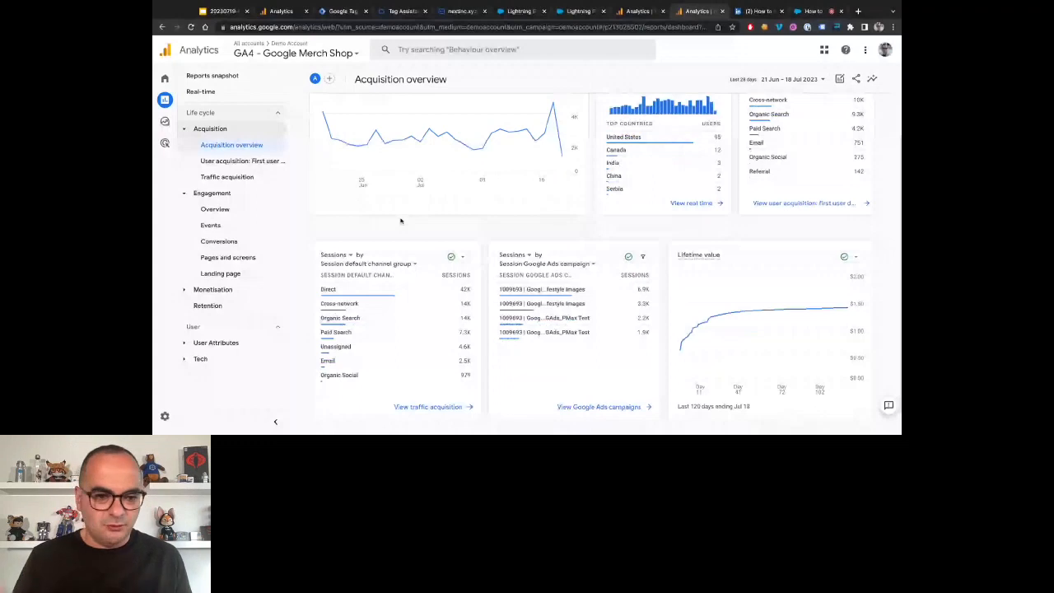
scroll(404, 239, "down", 1)
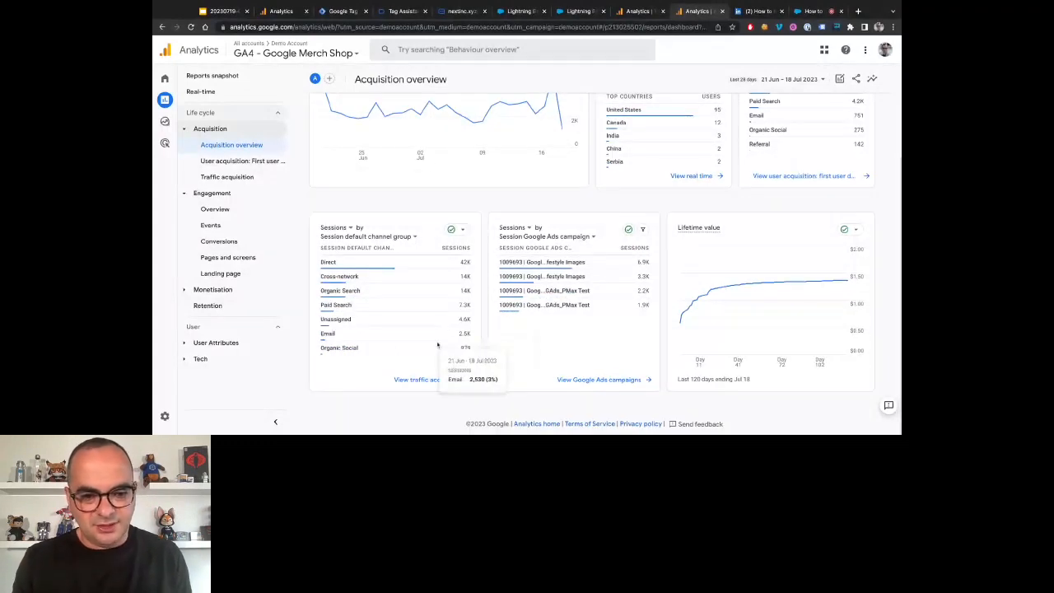
Open the Traffic acquisition report from the sessions by channel group card and view its table
left_click(420, 379)
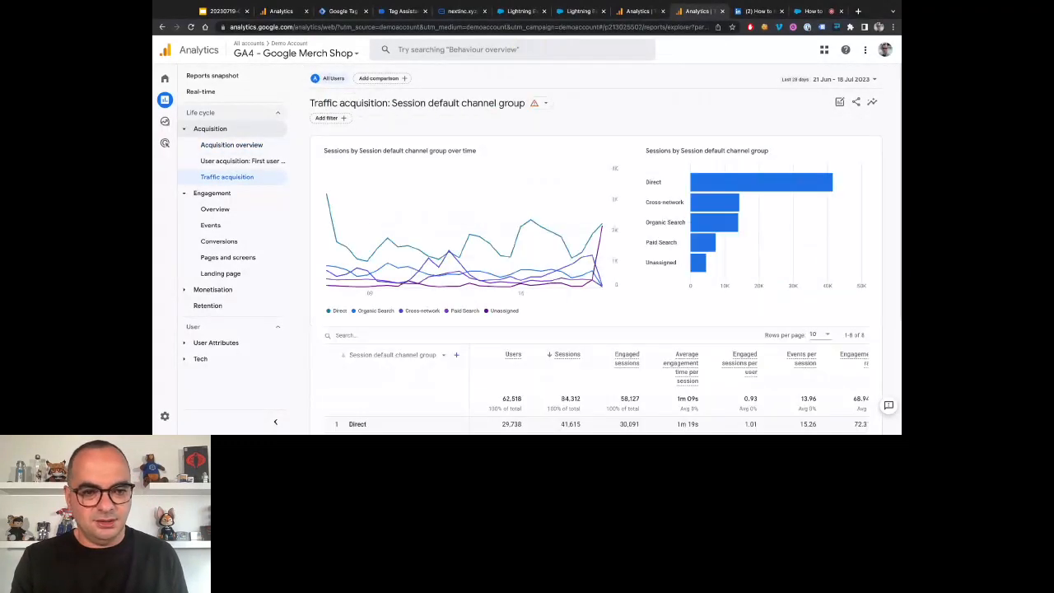
scroll(597, 256, "down", 3)
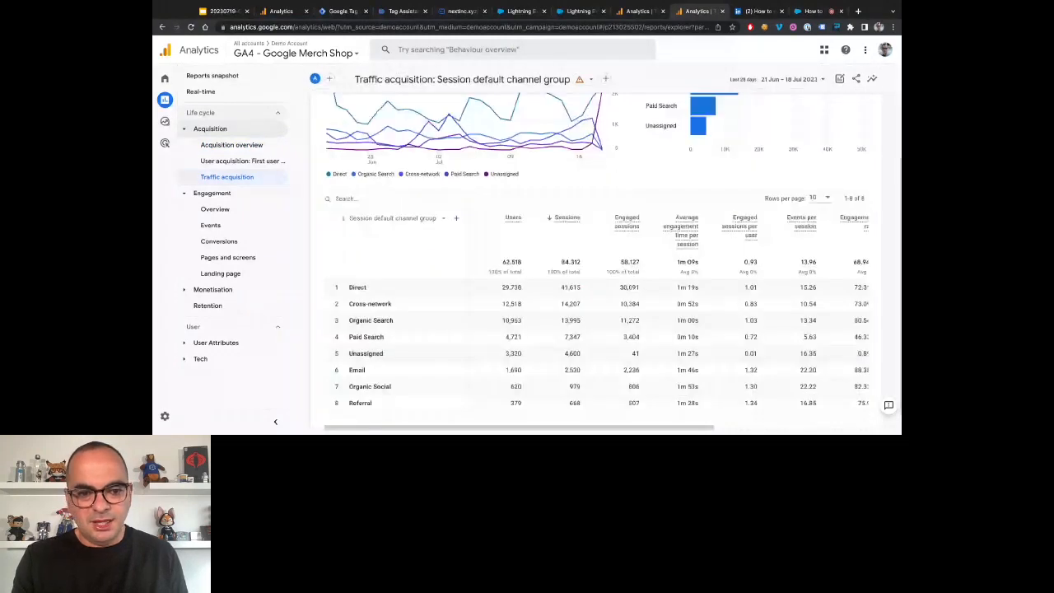
scroll(398, 219, "down", 1)
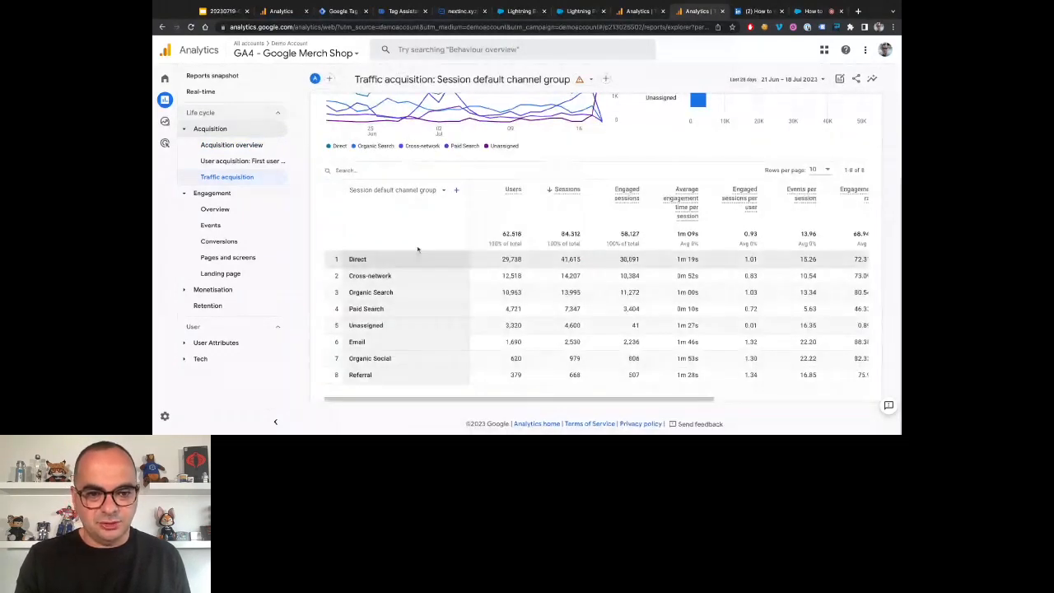
Switch the table's primary dimension to Session source/medium and back to Session default channel group
left_click(441, 190)
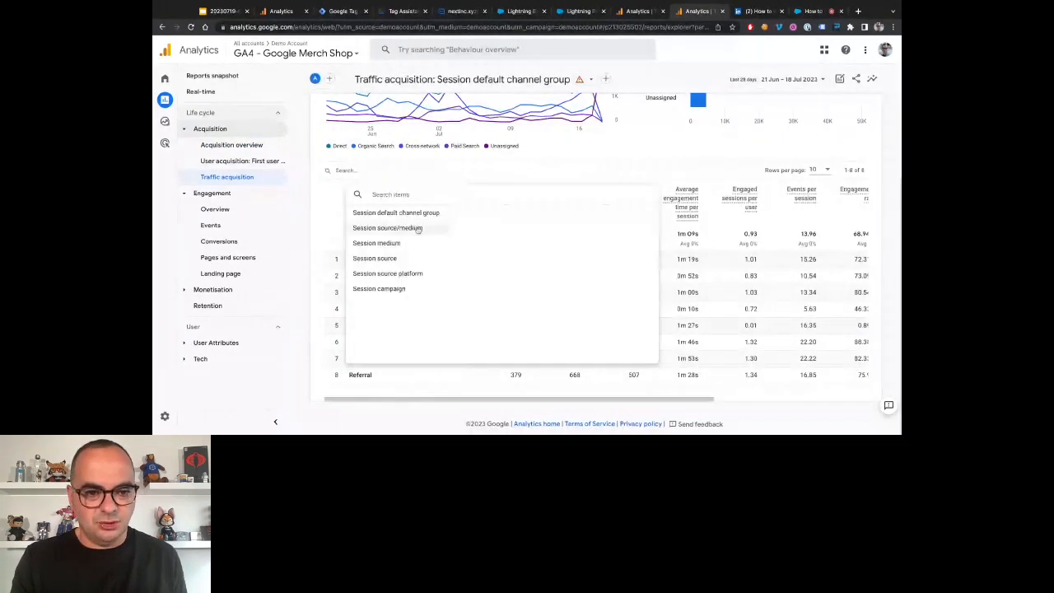
left_click(418, 229)
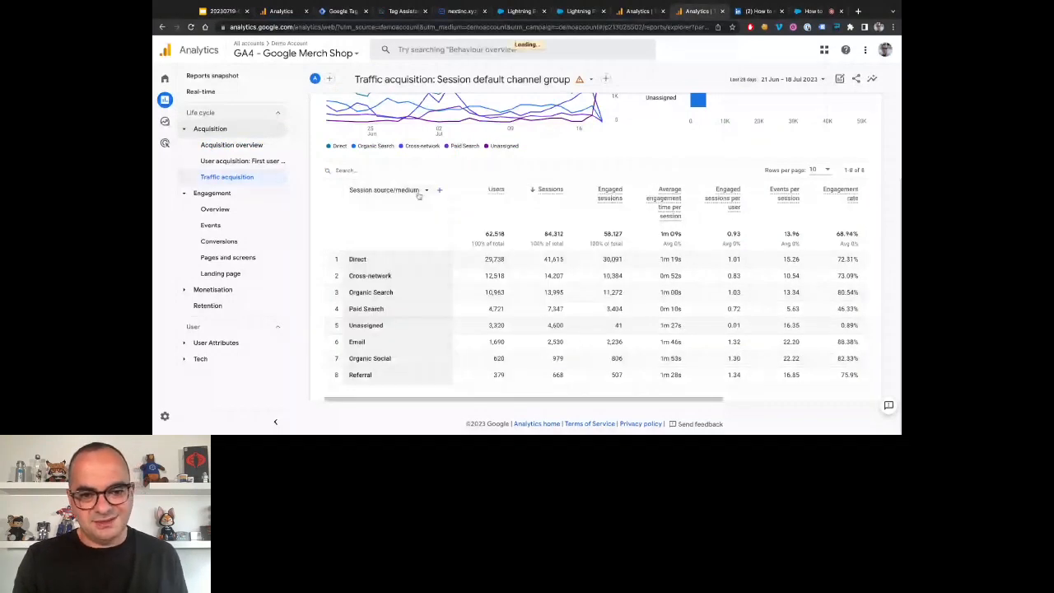
left_click(422, 191)
left_click(405, 213)
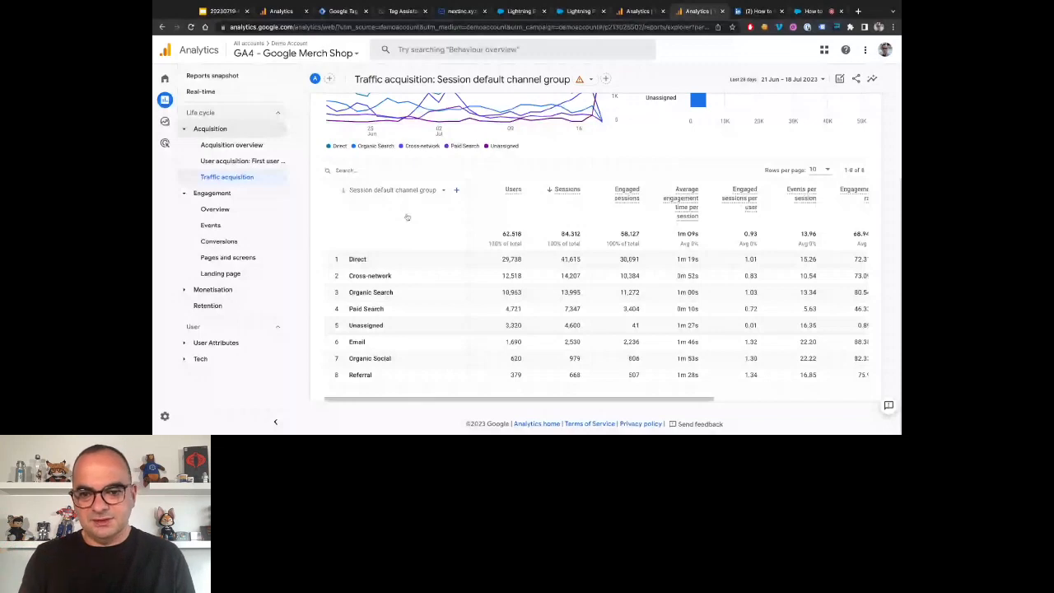
Limit the Event count column of the Traffic acquisition table to the purchase event
scroll(407, 217, "right", 5)
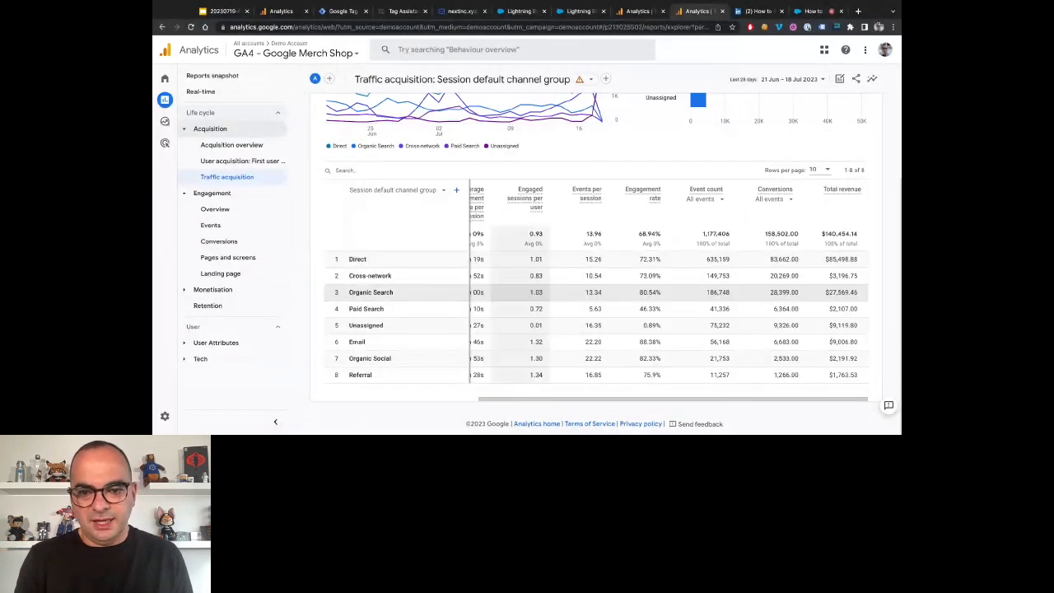
left_click(770, 200)
scroll(475, 271, "down", 2)
scroll(475, 271, "down", 5)
scroll(465, 272, "up", 1)
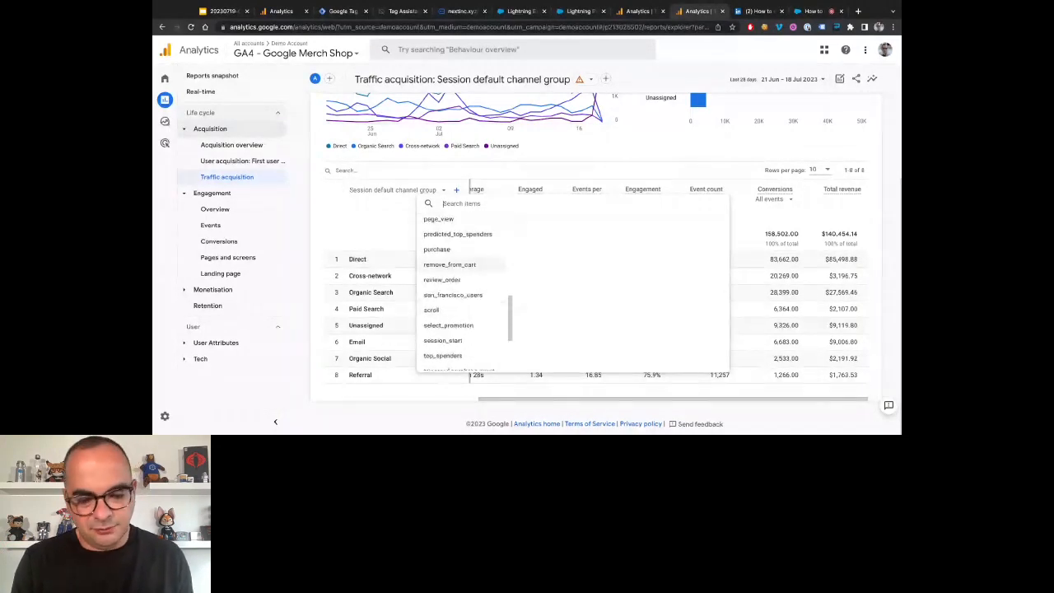
left_click(438, 249)
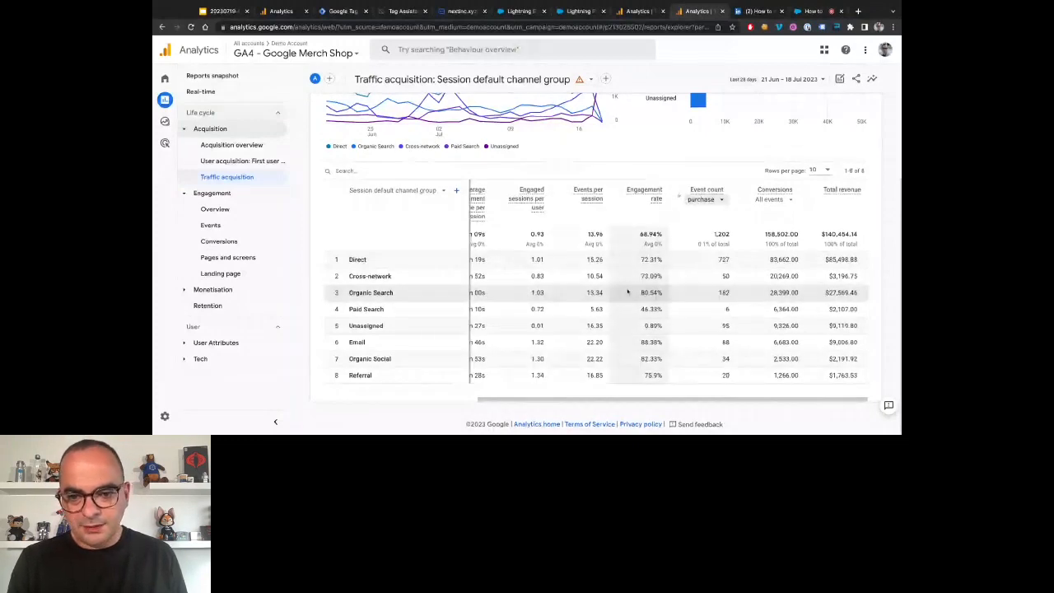
Sort the Traffic acquisition table by Event count in descending order
scroll(627, 292, "up", 1)
left_click(722, 216)
left_click(746, 225)
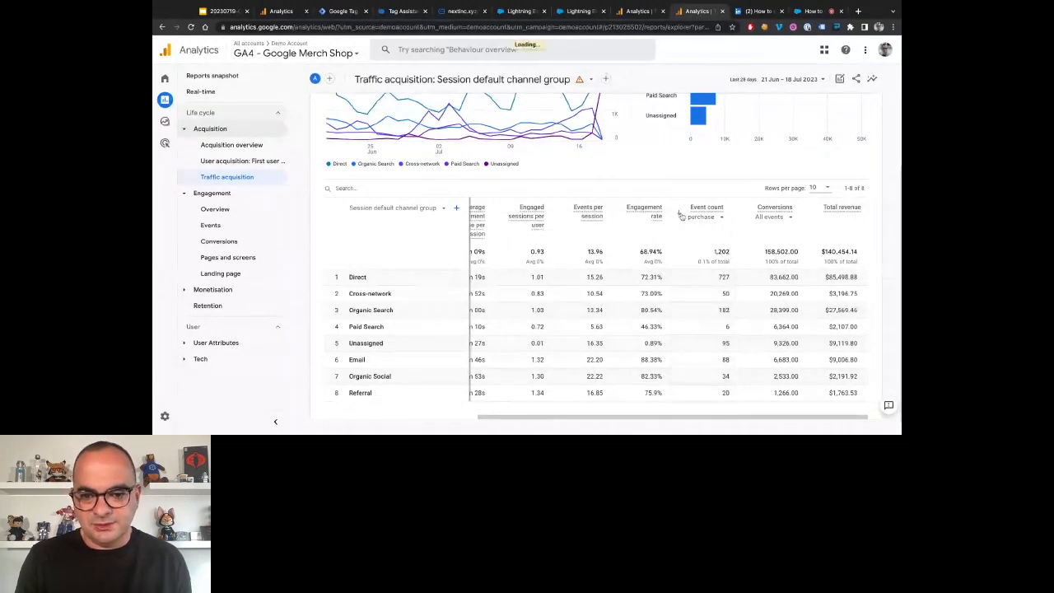
left_click(681, 215)
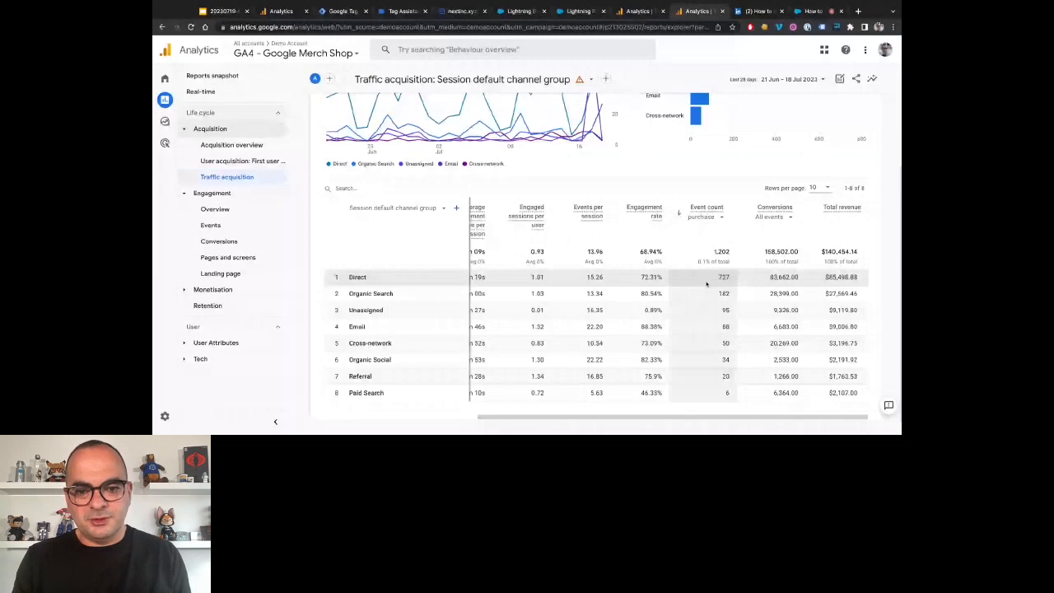
scroll(577, 263, "down", 1)
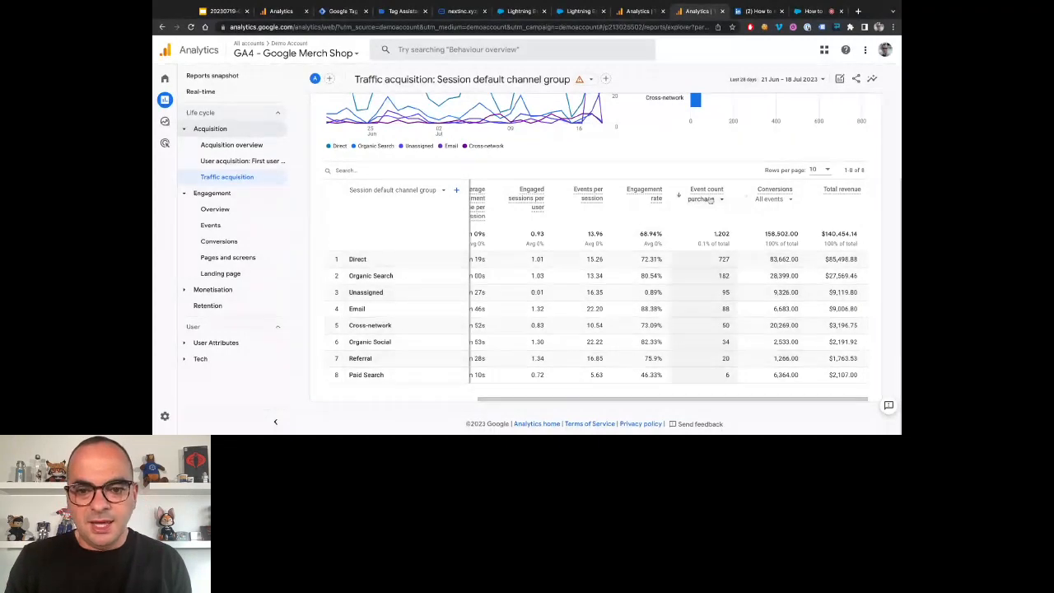
Set the Event count column to the add_to_cart event and the Conversions column to the purchase event
left_click(789, 200)
left_click(699, 185)
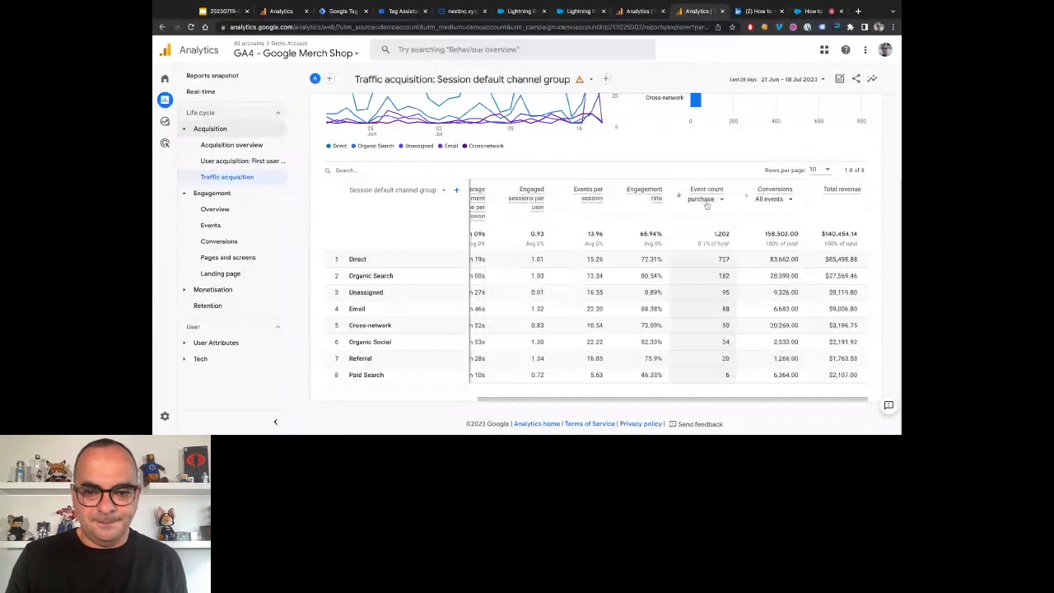
left_click(708, 202)
scroll(478, 247, "down", 2)
left_click(453, 264)
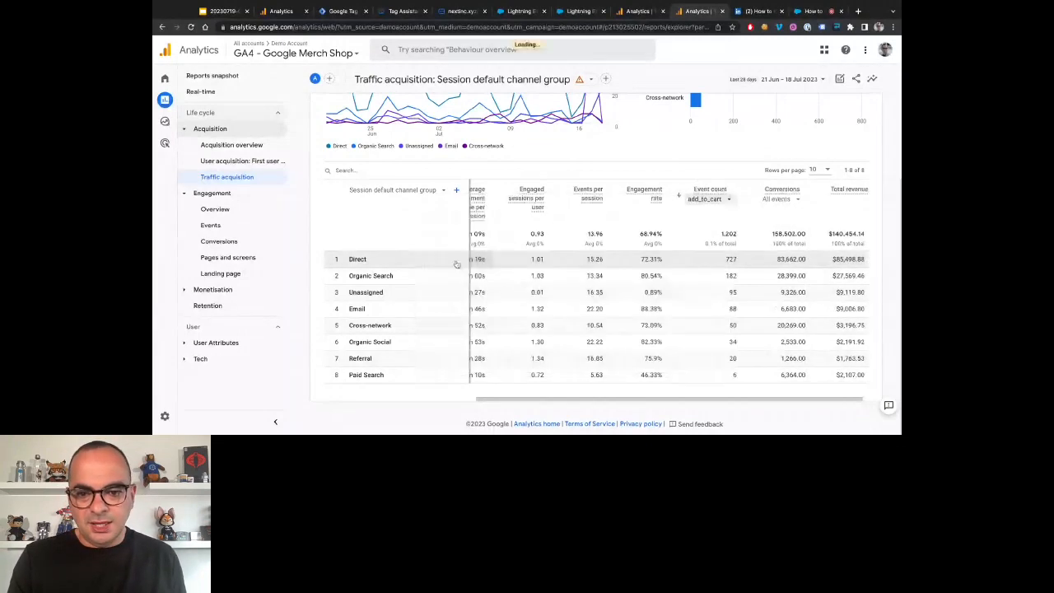
left_click(778, 199)
left_click(535, 233)
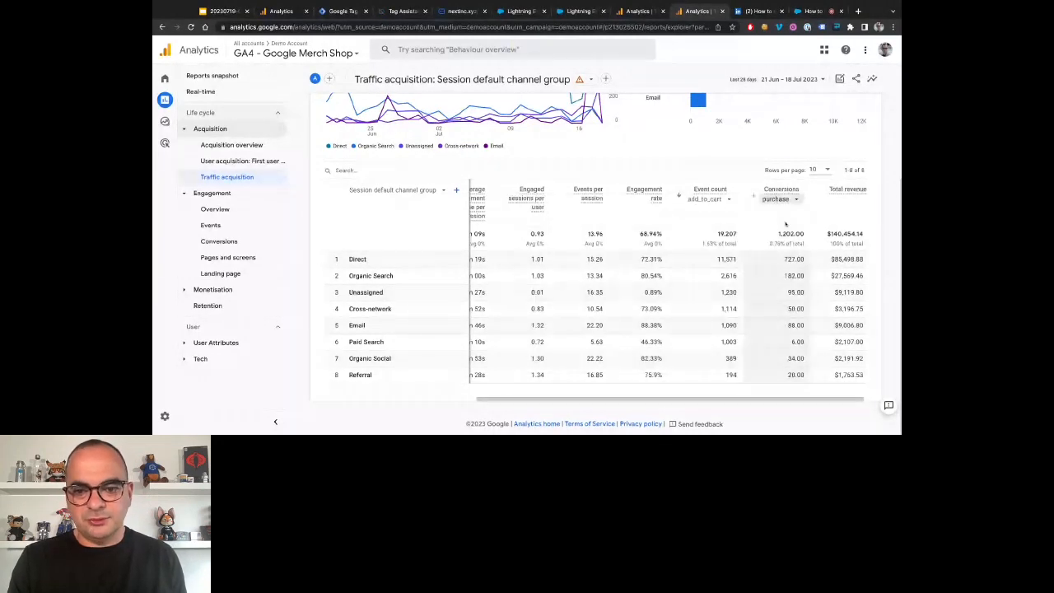